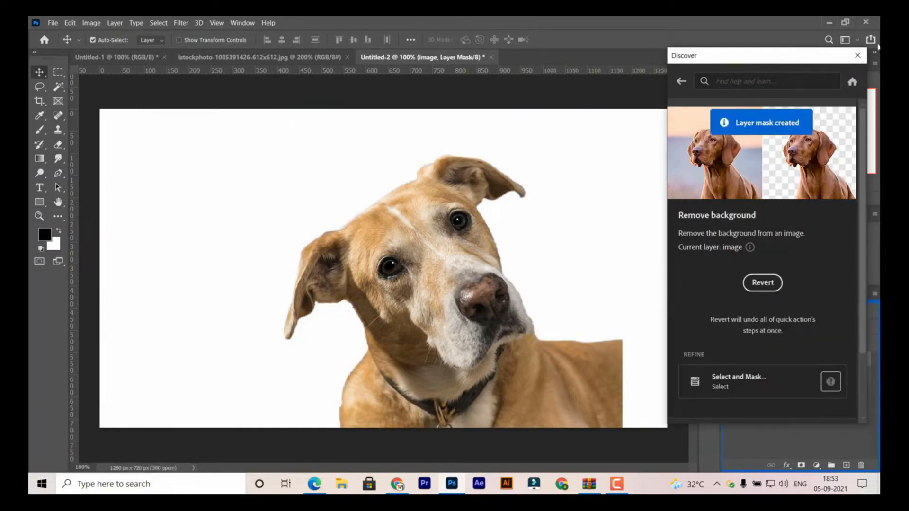
- Dismiss the Discover window and choose the Soft Round brush at 150 px with 0% hardness
{"action": "left_click", "coordinate": [857, 56]}
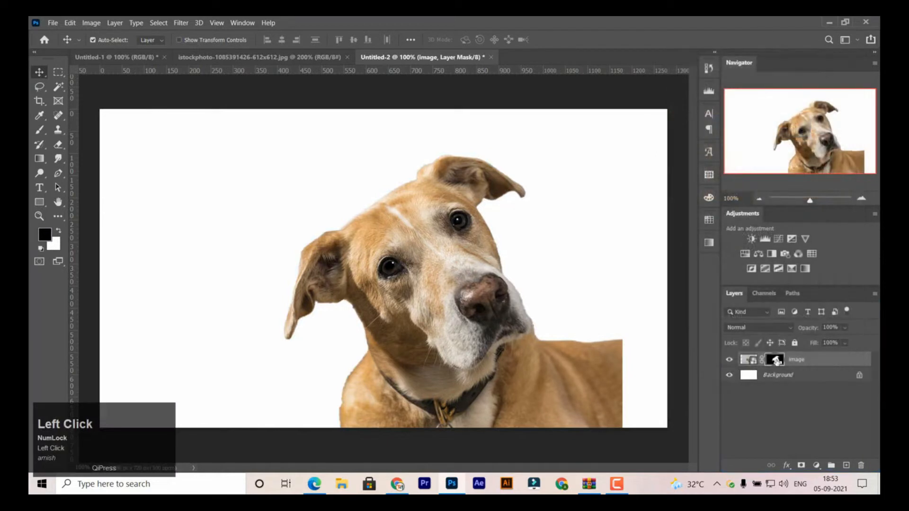
{"action": "left_click", "coordinate": [40, 130]}
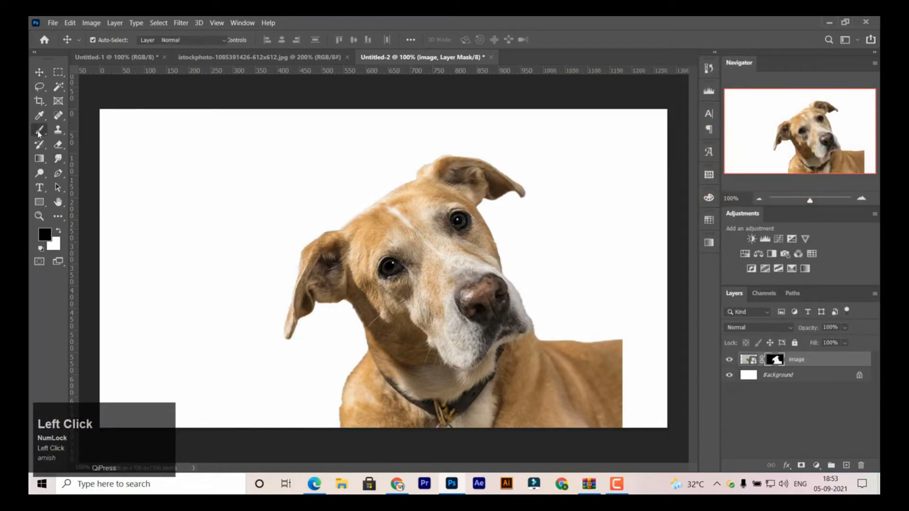
{"action": "right_click", "coordinate": [232, 230]}
{"action": "left_click", "coordinate": [315, 360]}
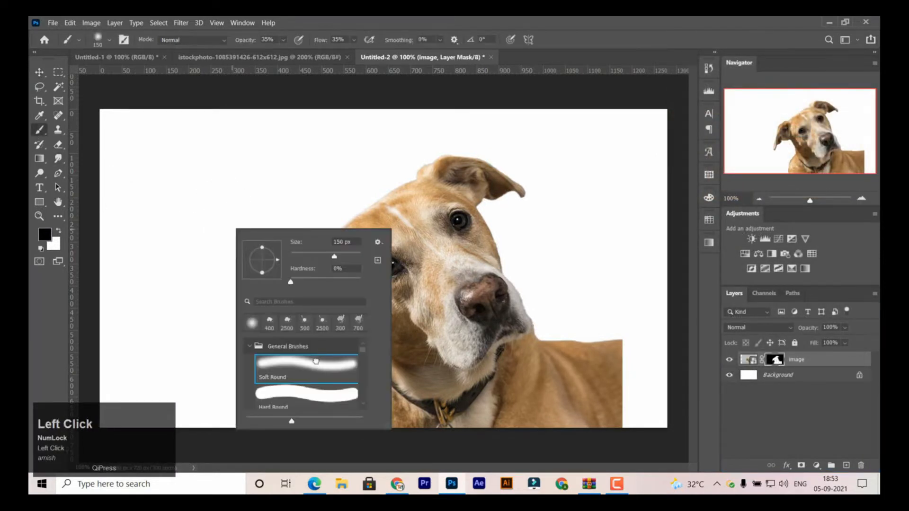
{"action": "left_click", "coordinate": [238, 188]}
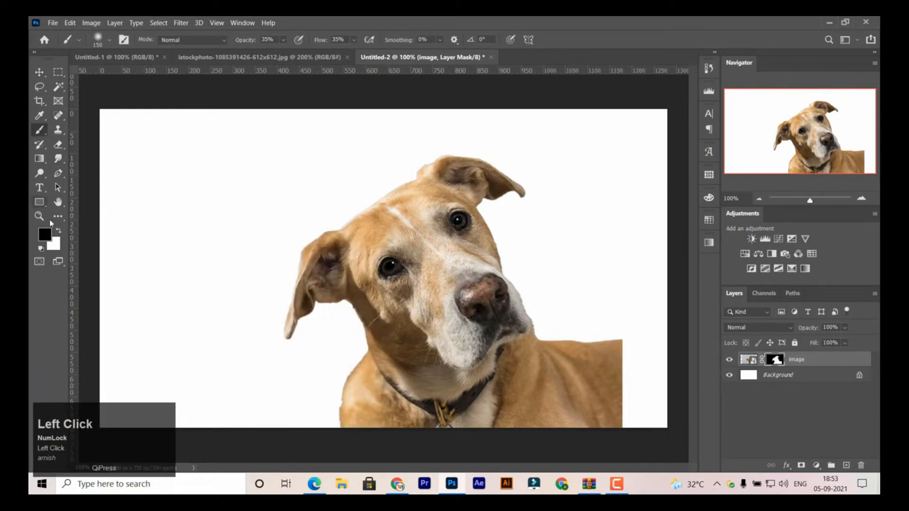
- Set the foreground colour to black (000000), the brush opacity to 100% and the flow to 55%
{"action": "left_click", "coordinate": [44, 237]}
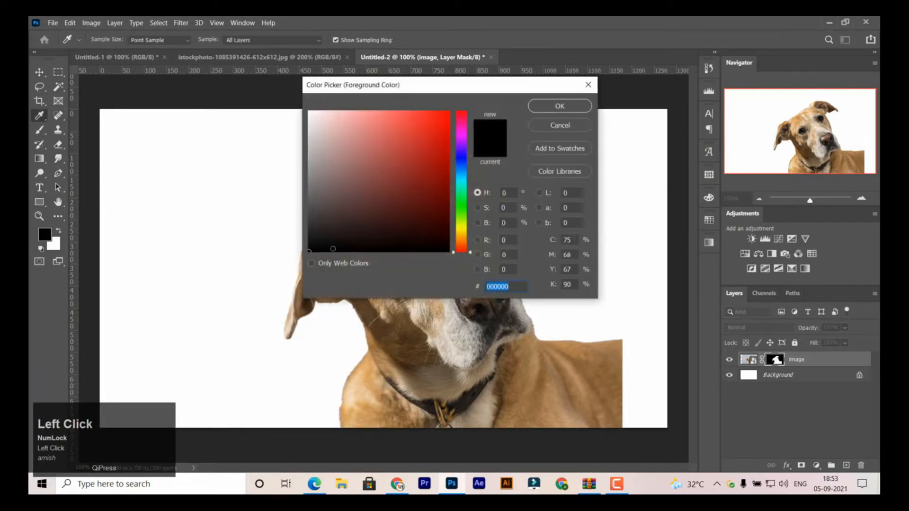
{"action": "left_click", "coordinate": [560, 106]}
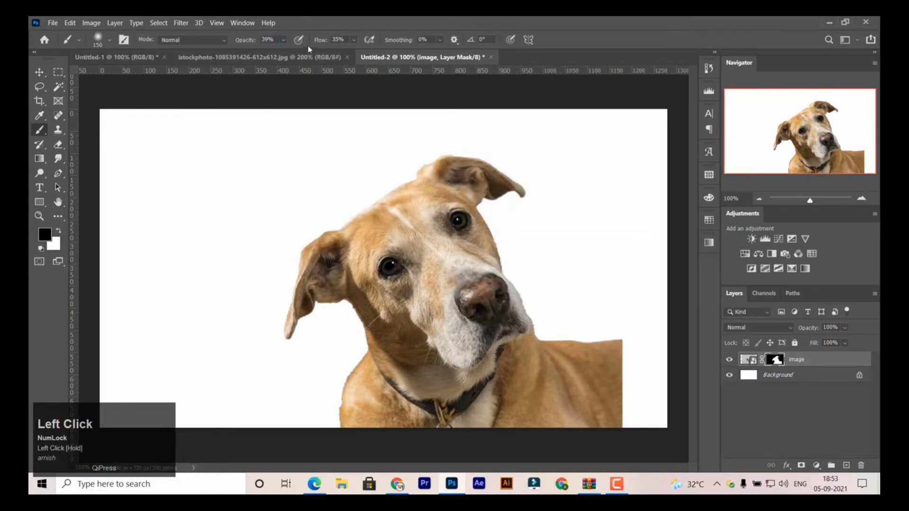
{"action": "left_click_drag", "start_coordinate": [320, 40], "coordinate": [332, 40]}
{"action": "left_click_drag", "start_coordinate": [246, 44], "coordinate": [245, 43]}
- Paint on the image layer's mask to hide the dog's body and shoulders, leaving the head with a softly faded neck
{"action": "mouse_move", "coordinate": [619, 412]}
{"action": "left_mouse_down"}
{"action": "mouse_move", "coordinate": [607, 343]}
{"action": "mouse_move", "coordinate": [605, 392]}
{"action": "left_mouse_up"}
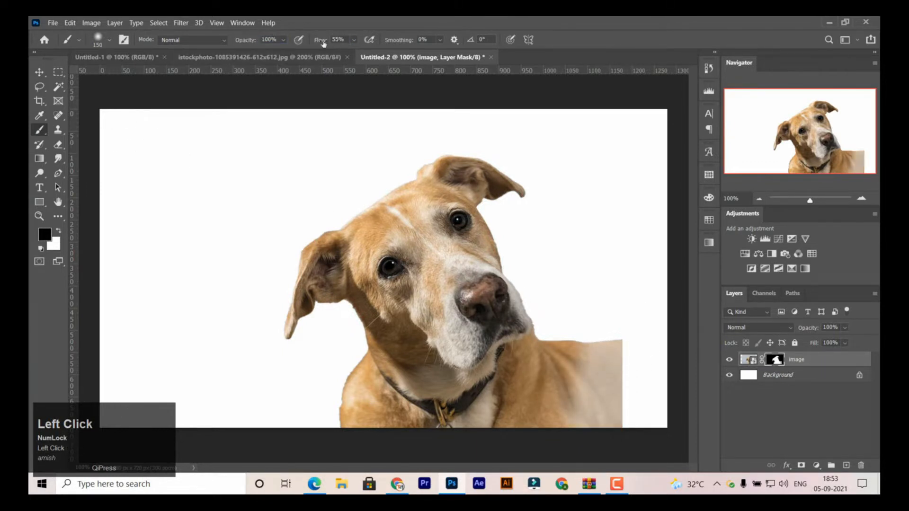
{"action": "mouse_move", "coordinate": [634, 341]}
{"action": "left_mouse_down"}
{"action": "mouse_move", "coordinate": [635, 371]}
{"action": "mouse_move", "coordinate": [641, 325]}
{"action": "mouse_move", "coordinate": [618, 322]}
{"action": "mouse_move", "coordinate": [578, 400]}
{"action": "mouse_move", "coordinate": [583, 349]}
{"action": "mouse_move", "coordinate": [567, 323]}
{"action": "mouse_move", "coordinate": [564, 412]}
{"action": "mouse_move", "coordinate": [569, 310]}
{"action": "mouse_move", "coordinate": [563, 462]}
{"action": "mouse_move", "coordinate": [557, 430]}
{"action": "mouse_move", "coordinate": [548, 453]}
{"action": "mouse_move", "coordinate": [527, 455]}
{"action": "mouse_move", "coordinate": [348, 435]}
{"action": "mouse_move", "coordinate": [319, 399]}
{"action": "mouse_move", "coordinate": [393, 433]}
{"action": "mouse_move", "coordinate": [508, 430]}
{"action": "mouse_move", "coordinate": [583, 387]}
{"action": "mouse_move", "coordinate": [483, 450]}
{"action": "mouse_move", "coordinate": [354, 412]}
{"action": "mouse_move", "coordinate": [362, 388]}
{"action": "mouse_move", "coordinate": [341, 371]}
{"action": "mouse_move", "coordinate": [359, 429]}
{"action": "mouse_move", "coordinate": [362, 420]}
{"action": "mouse_move", "coordinate": [335, 413]}
{"action": "mouse_move", "coordinate": [385, 457]}
{"action": "mouse_move", "coordinate": [337, 387]}
{"action": "mouse_move", "coordinate": [343, 368]}
{"action": "mouse_move", "coordinate": [355, 405]}
{"action": "mouse_move", "coordinate": [415, 433]}
{"action": "mouse_move", "coordinate": [546, 403]}
{"action": "mouse_move", "coordinate": [557, 390]}
{"action": "mouse_move", "coordinate": [432, 459]}
{"action": "mouse_move", "coordinate": [549, 386]}
{"action": "mouse_move", "coordinate": [589, 318]}
{"action": "mouse_move", "coordinate": [548, 429]}
{"action": "mouse_move", "coordinate": [491, 445]}
{"action": "left_mouse_up"}
{"action": "mouse_move", "coordinate": [343, 381]}
{"action": "left_mouse_down"}
{"action": "mouse_move", "coordinate": [356, 419]}
{"action": "mouse_move", "coordinate": [389, 435]}
{"action": "mouse_move", "coordinate": [447, 443]}
{"action": "mouse_move", "coordinate": [544, 426]}
{"action": "left_mouse_up"}
{"action": "left_click", "coordinate": [40, 72]}
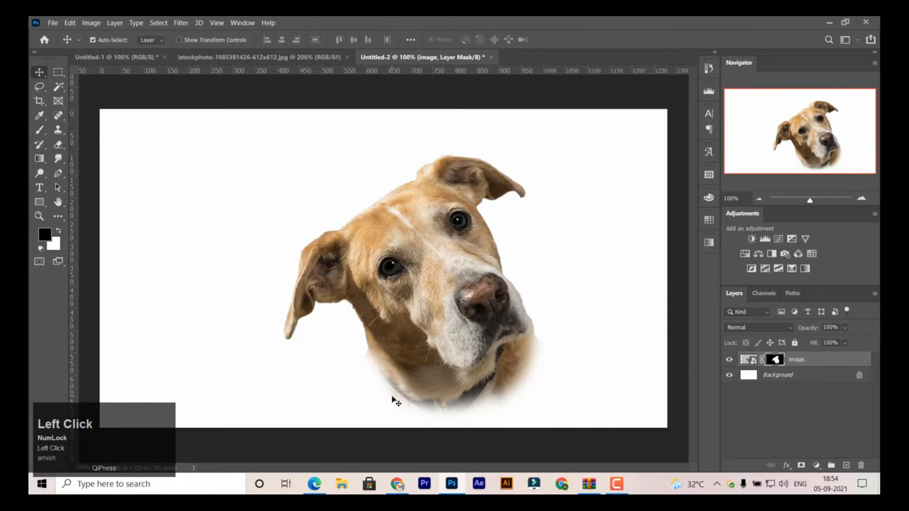
- Switch to Notepad with a new blank note
{"action": "left_click", "coordinate": [196, 484]}
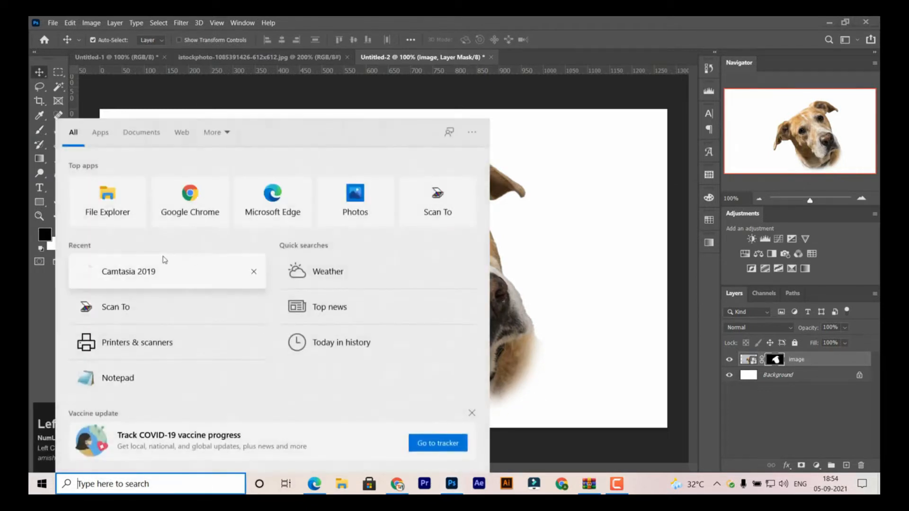
{"action": "left_click", "coordinate": [527, 177]}
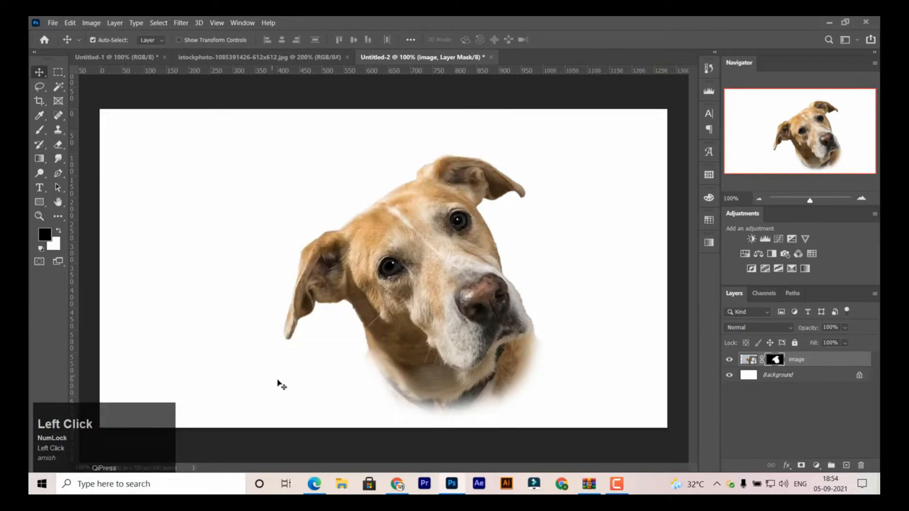
{"action": "left_click", "coordinate": [213, 478]}
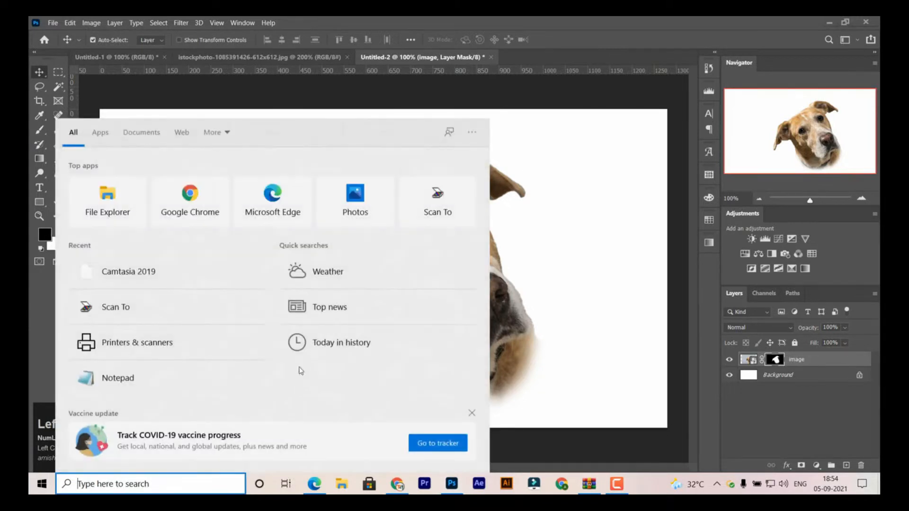
{"action": "left_click", "coordinate": [167, 374]}
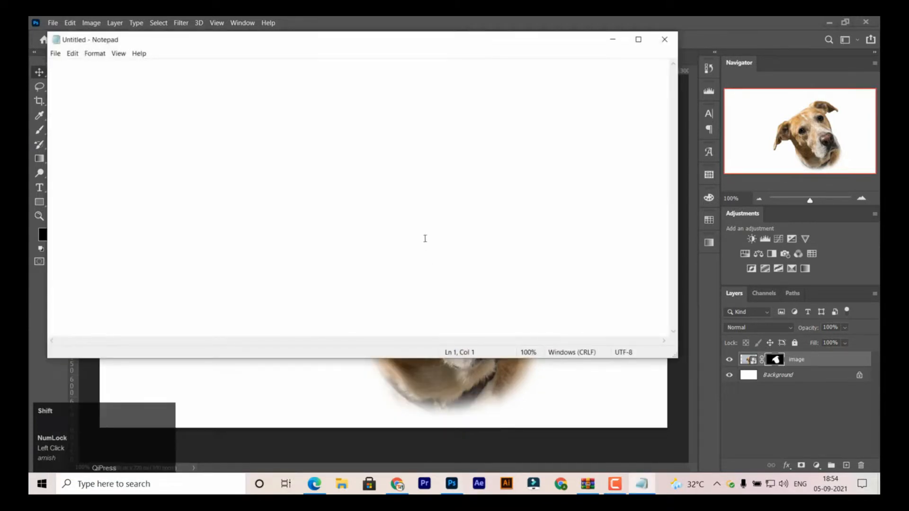
- Write the first line "I have provided the link of image and watercolor splash in description."
{"action": "type", "text": "I have p"}
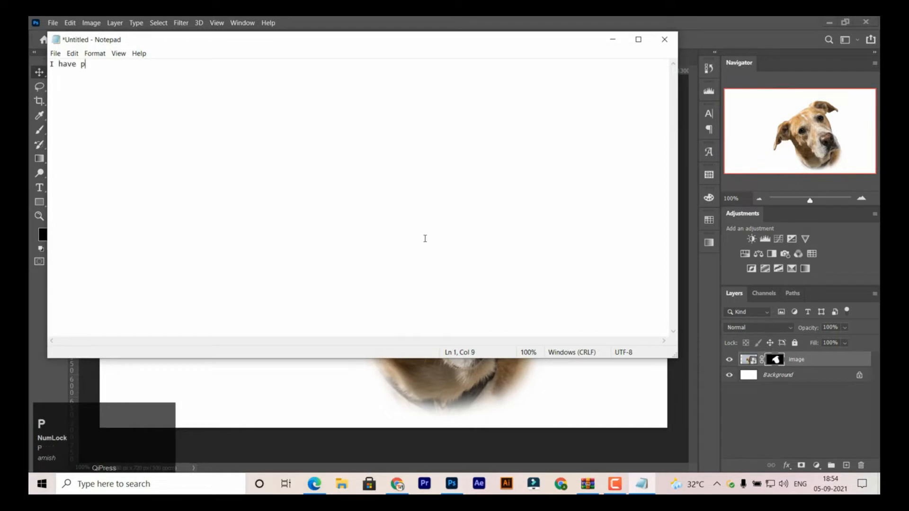
{"action": "type", "text": "rovided"}
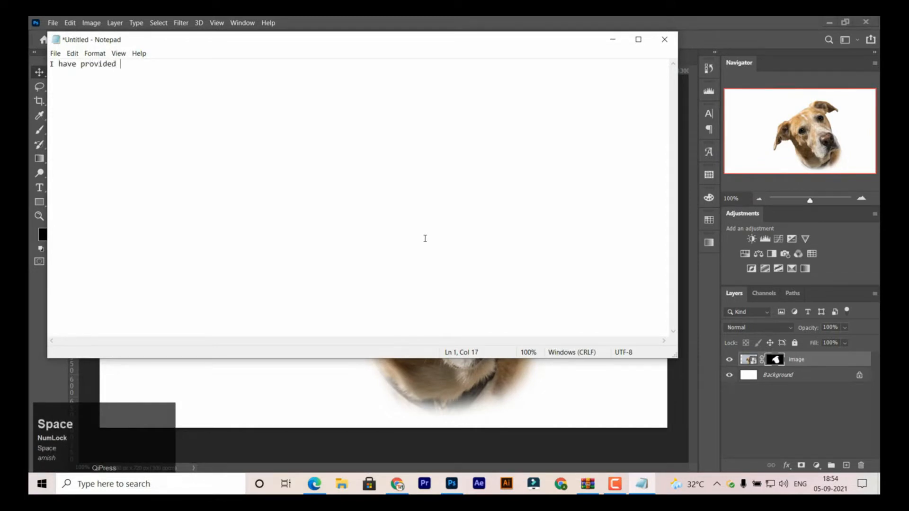
{"action": "type", "text": " the link of image and "}
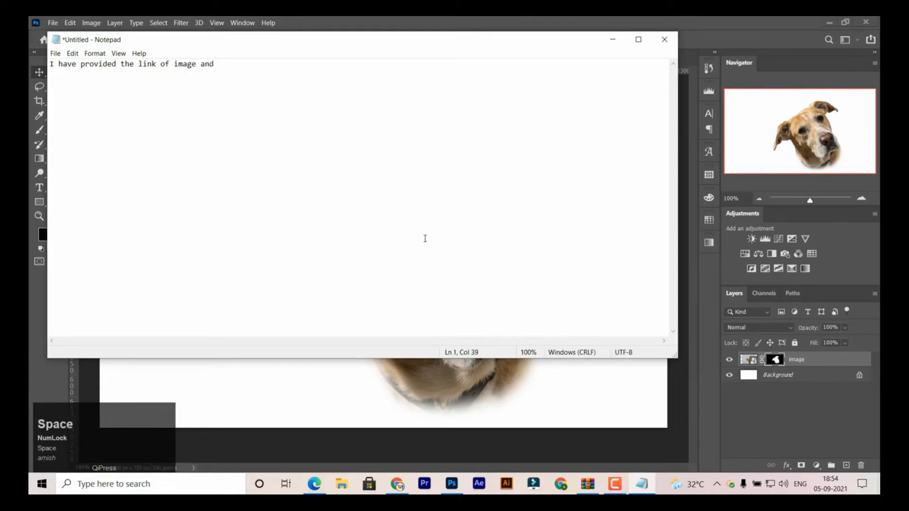
{"action": "type", "text": "watercolor s"}
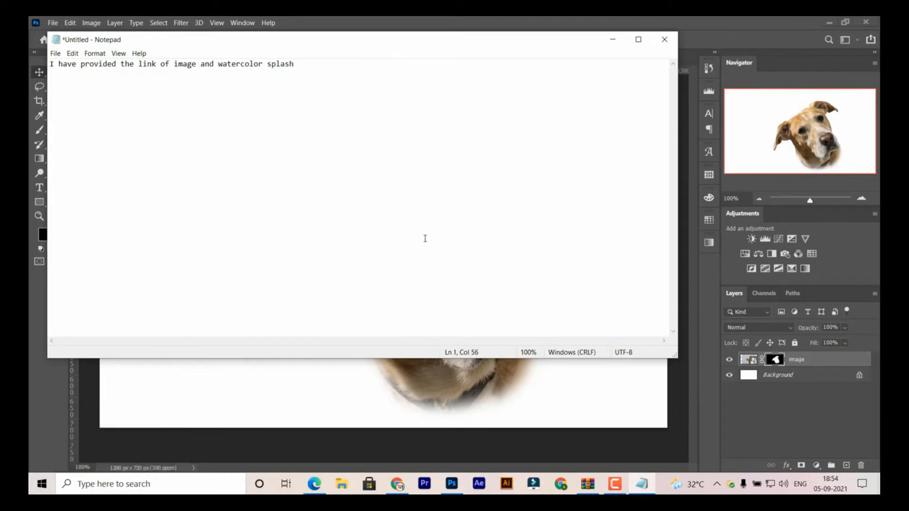
{"action": "type", "text": "plash "}
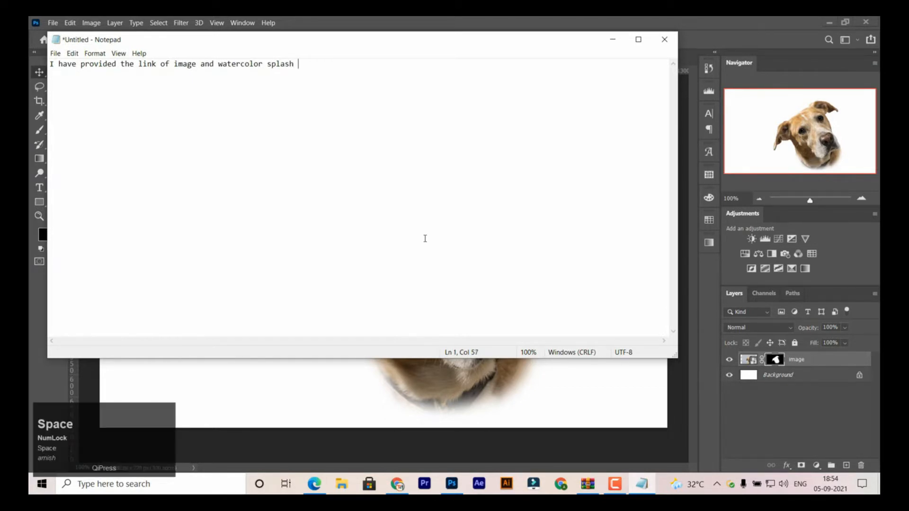
{"action": "type", "text": "in descri"}
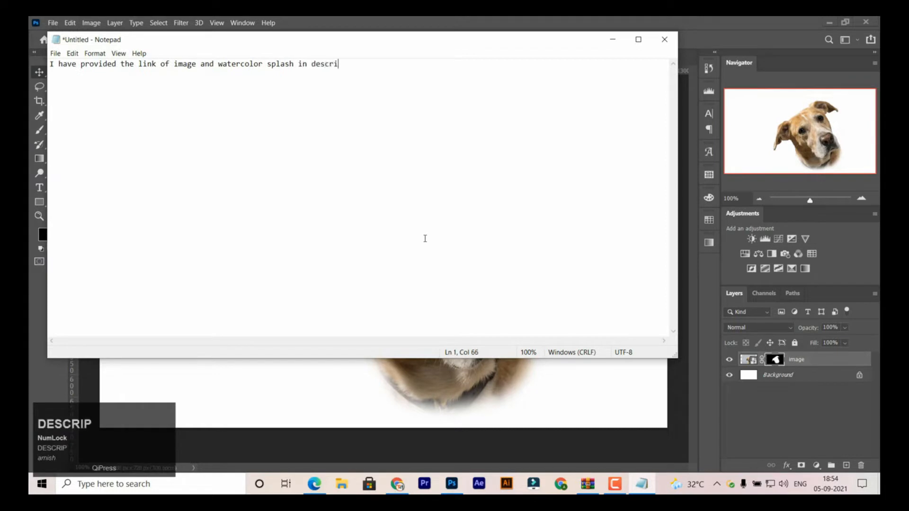
{"action": "type", "text": "ption."}
{"action": "key", "text": "Return"}
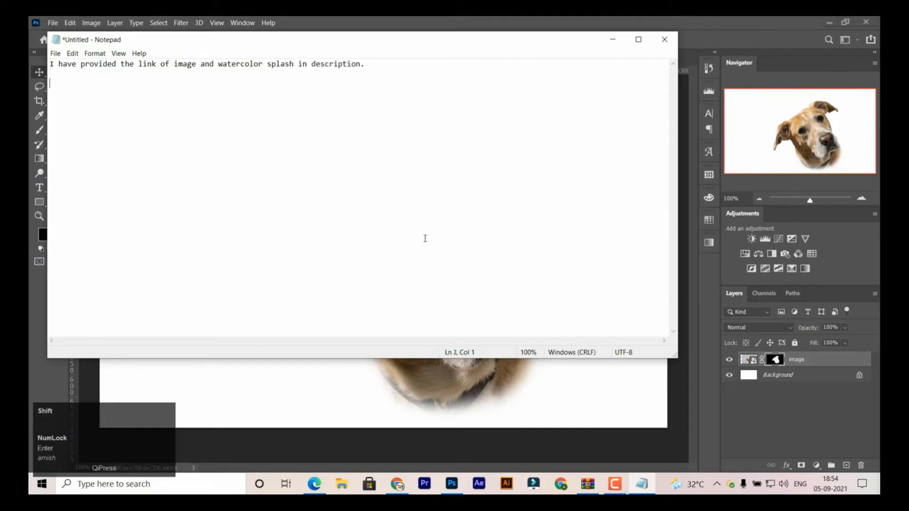
- Add a second line reading "And also provided the link of brush set that i will use in video later."
{"action": "type", "text": "And also p"}
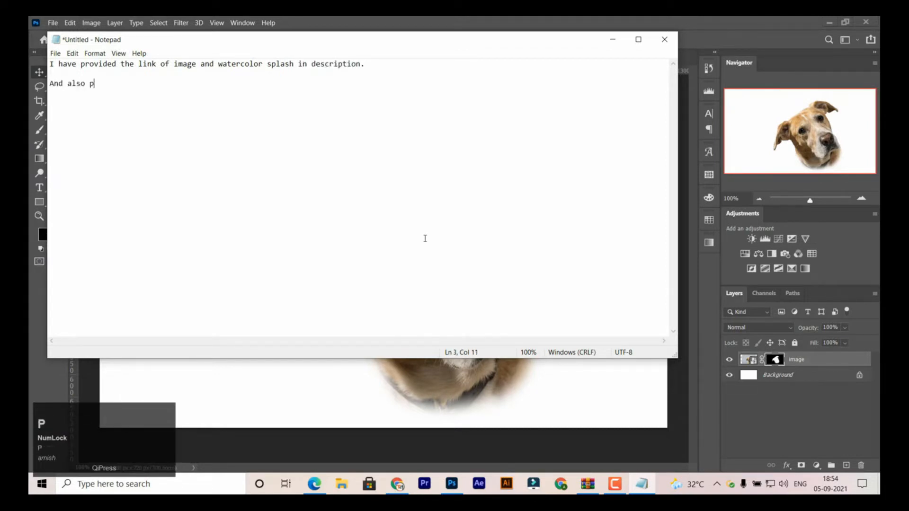
{"action": "type", "text": "rovided the link of brush sett"}
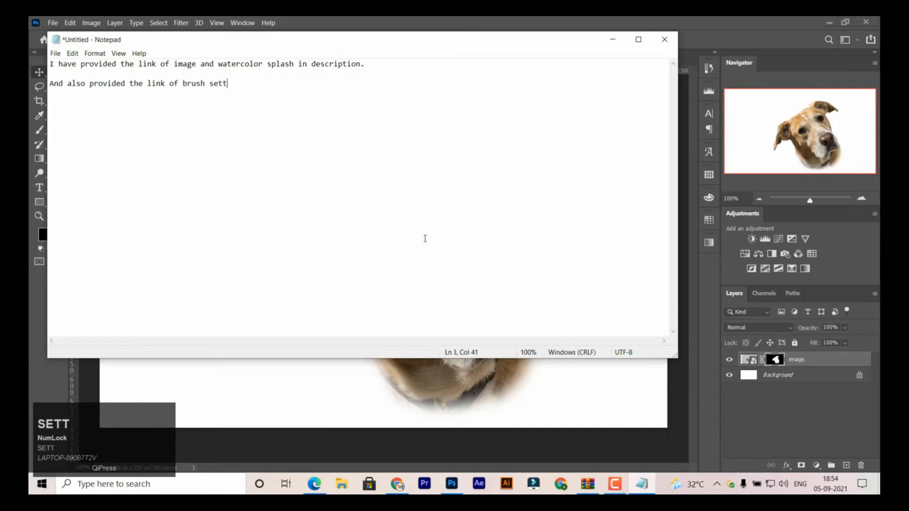
{"action": "key", "text": "BackSpace"}
{"action": "type", "text": "that i wil"}
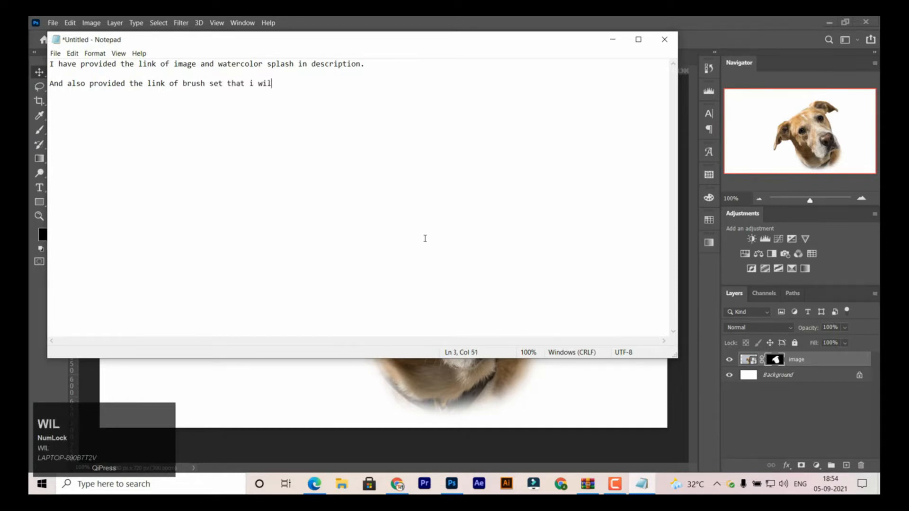
{"action": "type", "text": "video later."}
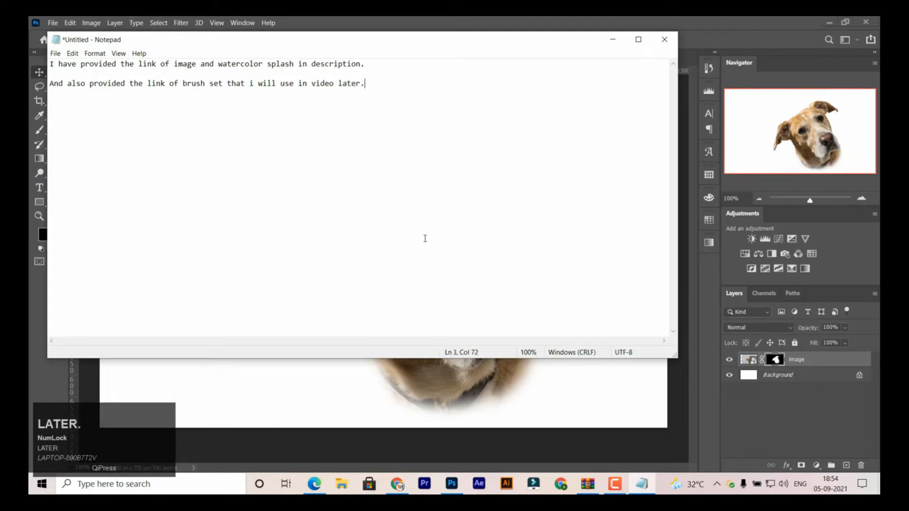
- Add the closing line "Stay Tuned!" below the other two, separated by a blank line
{"action": "key", "text": "Return"}
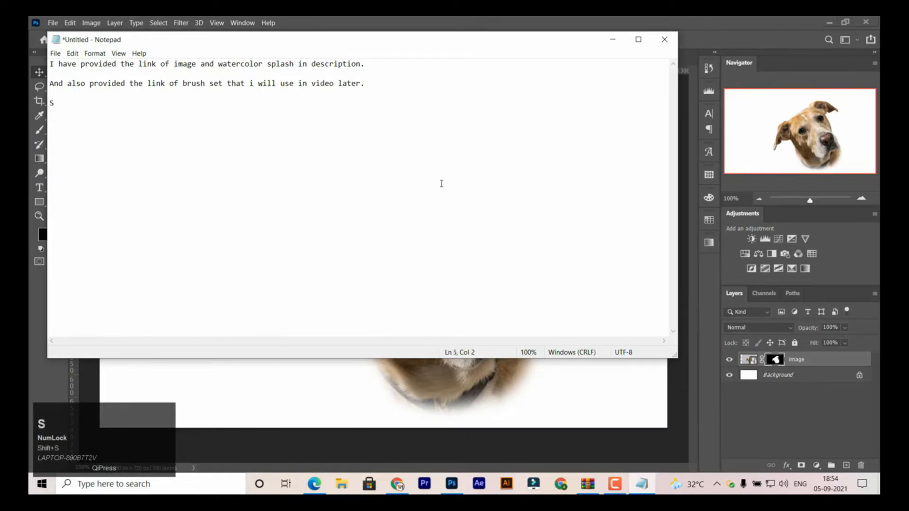
{"action": "type", "text": "S"}
{"action": "key", "text": "BackSpace"}
{"action": "type", "text": "Stay Tuned!"}
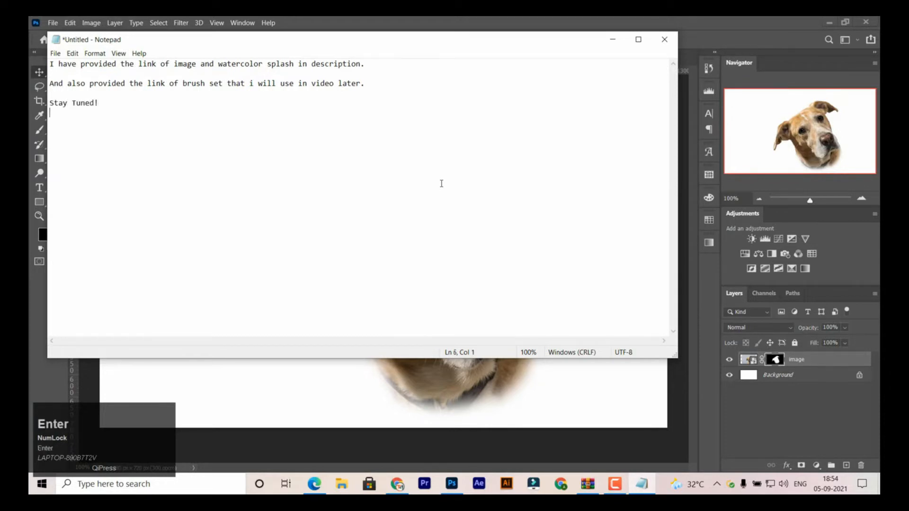
- Minimize the unsaved note instead of closing it and return to Photoshop
{"action": "left_click", "coordinate": [664, 39]}
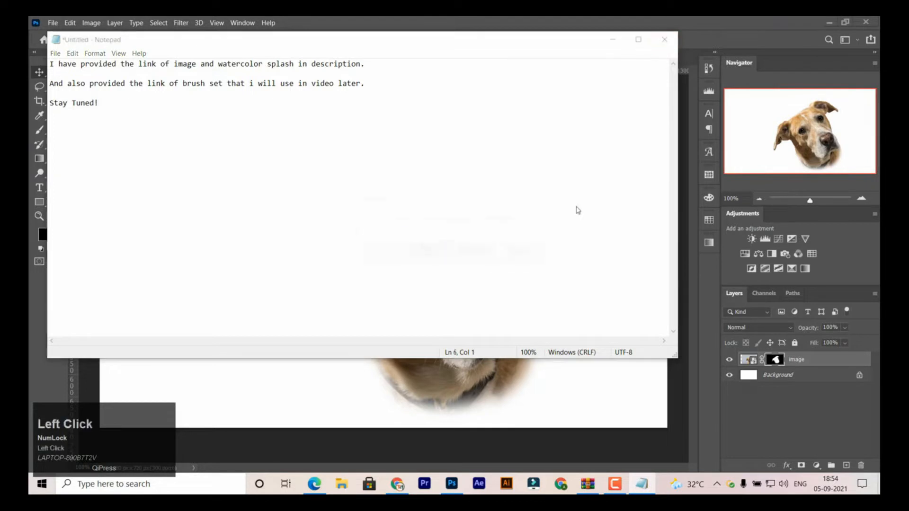
{"action": "left_click", "coordinate": [513, 252]}
{"action": "left_click", "coordinate": [613, 39]}
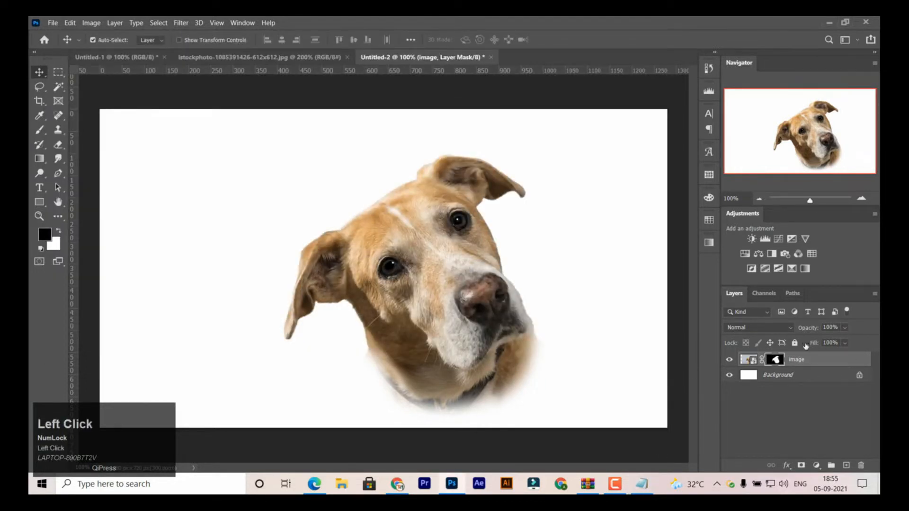
- Free-transform the dog image layer and shift it horizontally towards the left side of the canvas
{"action": "left_click", "coordinate": [747, 359]}
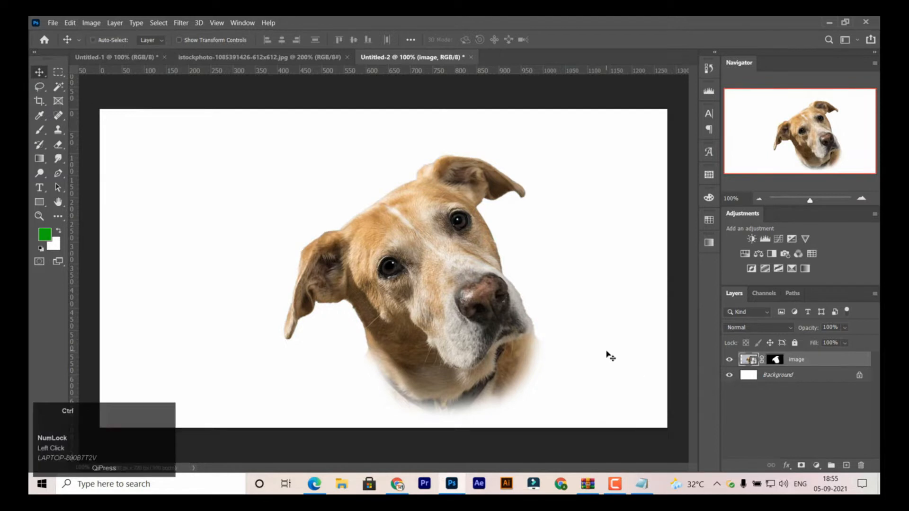
{"action": "key", "text": "ctrl+t"}
{"action": "left_click_drag", "start_coordinate": [488, 301], "coordinate": [431, 300]}
{"action": "key", "text": "Return"}
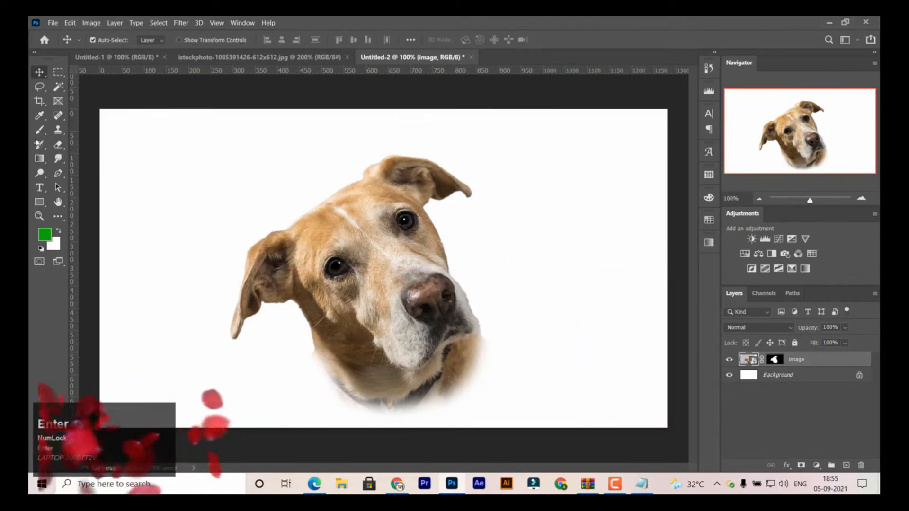
- In the watercolor splash document, outline the orange splash with a freehand Lasso selection
{"action": "left_click", "coordinate": [284, 57]}
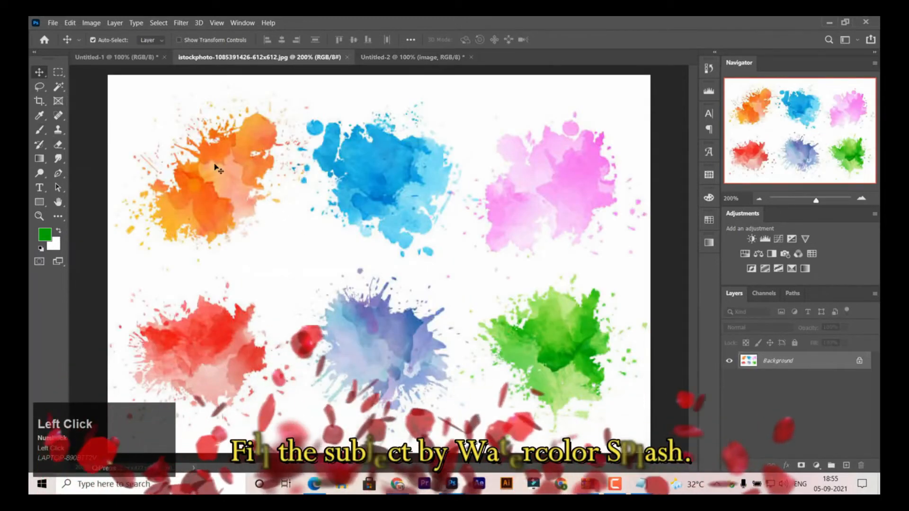
{"action": "left_click", "coordinate": [40, 87]}
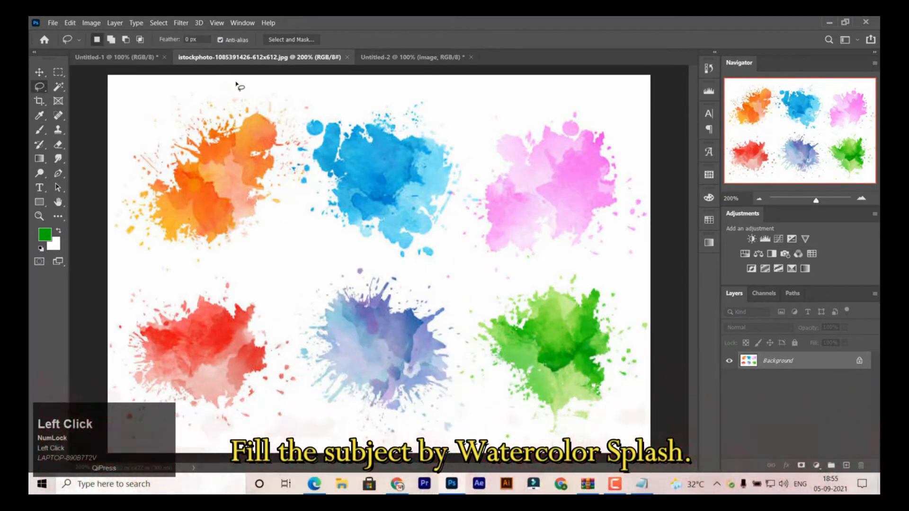
{"action": "left_click_drag", "start_coordinate": [236, 83], "coordinate": [128, 110]}
{"action": "left_click_drag", "start_coordinate": [152, 271], "coordinate": [271, 256]}
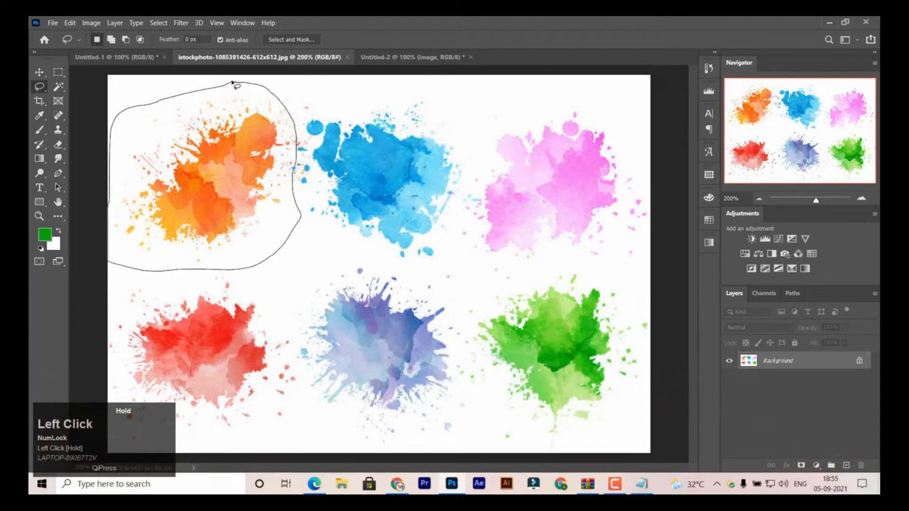
{"action": "left_click_drag", "start_coordinate": [233, 82], "coordinate": [232, 83]}
- Move the selected orange splash into the Untitled-2 document, placing it over the dog's forehead
{"action": "left_click", "coordinate": [40, 72]}
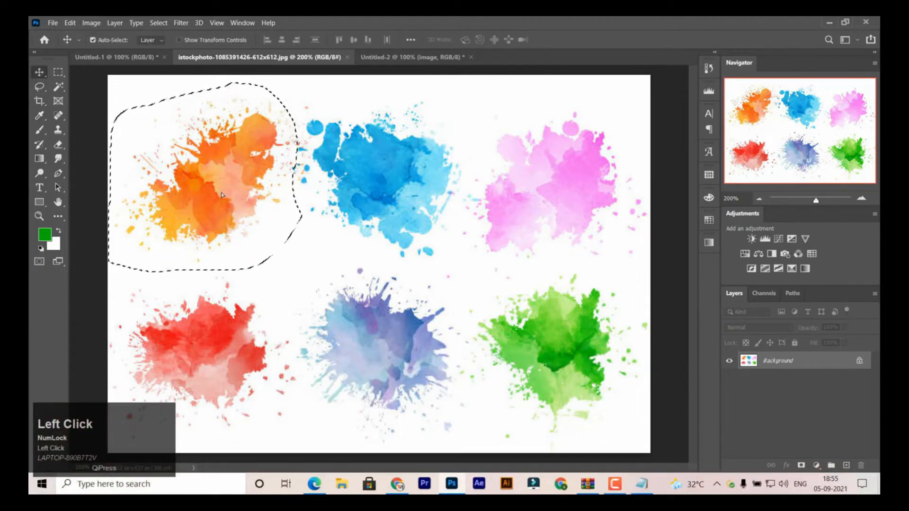
{"action": "left_click_drag", "start_coordinate": [221, 194], "coordinate": [420, 58]}
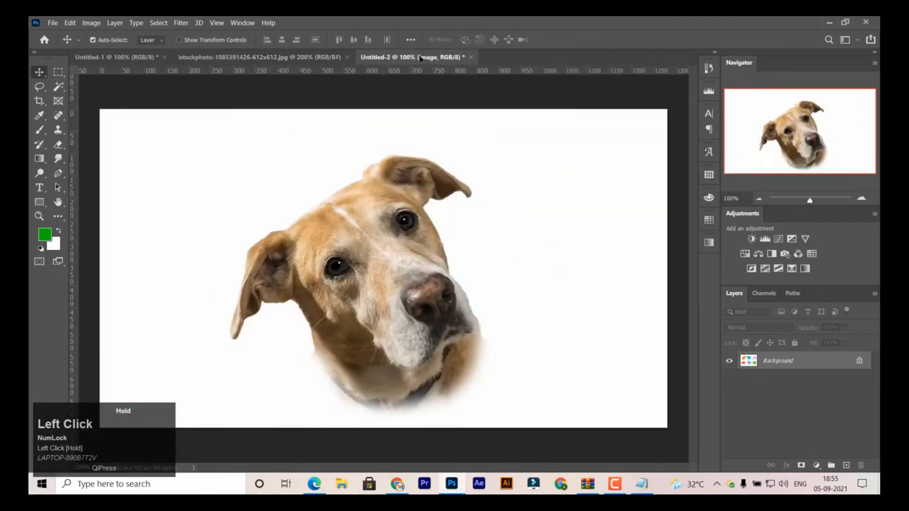
{"action": "left_click_drag", "start_coordinate": [357, 226], "coordinate": [357, 226]}
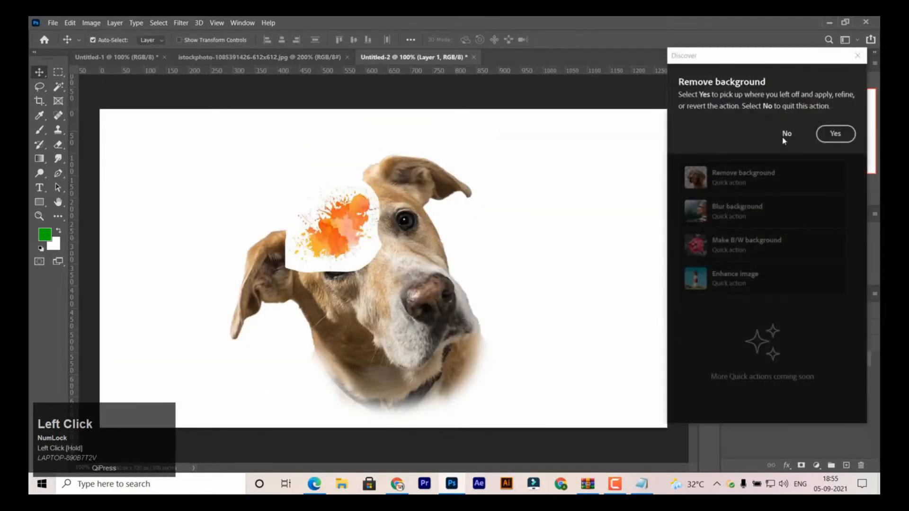
- Decline the remove background quick action, close the Discover window, and shift the orange splash down over the dog's eye
{"action": "left_click", "coordinate": [785, 134]}
{"action": "left_click", "coordinate": [857, 56]}
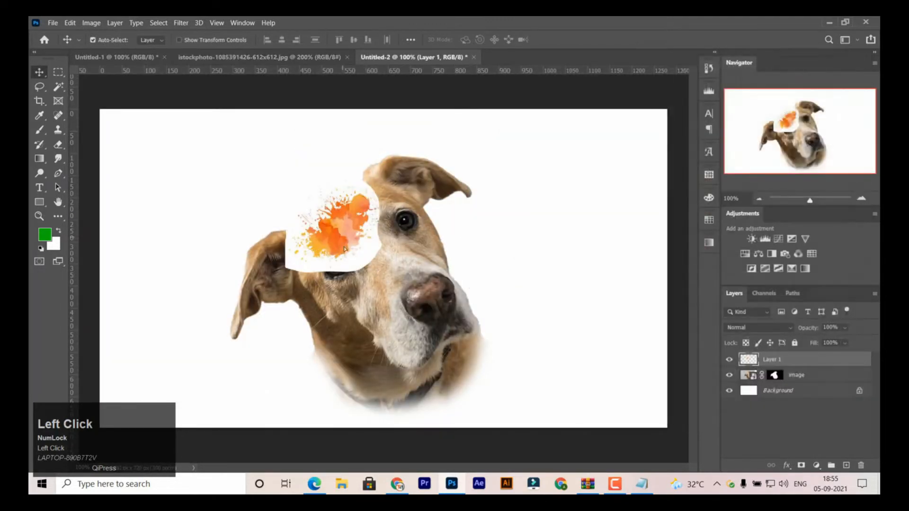
{"action": "left_click_drag", "start_coordinate": [345, 249], "coordinate": [346, 281]}
- Select the white area around the orange splash with the Magic Wand, delete it, and deselect
{"action": "left_click", "coordinate": [59, 87]}
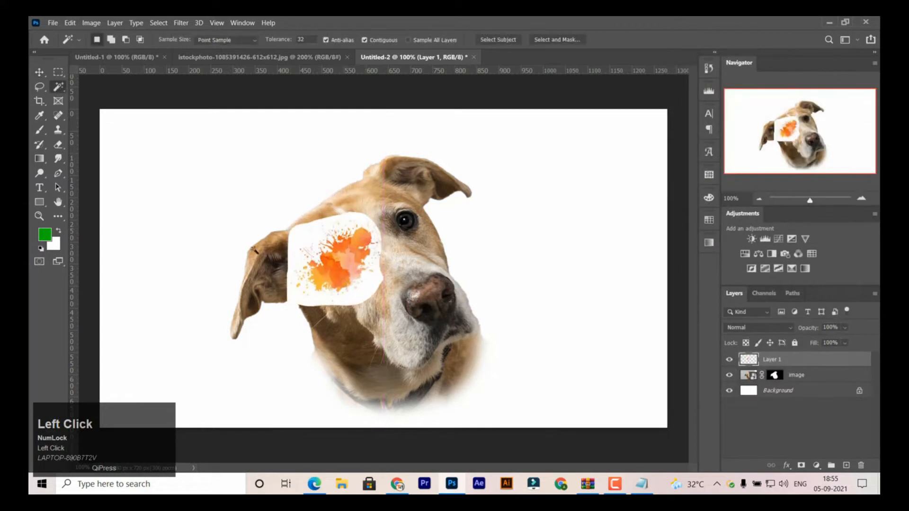
{"action": "left_click", "coordinate": [363, 295]}
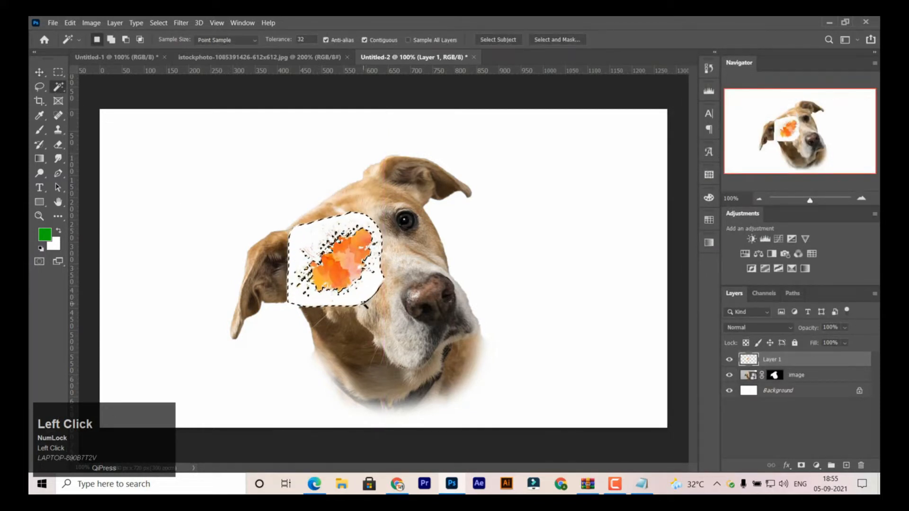
{"action": "key", "text": "Delete"}
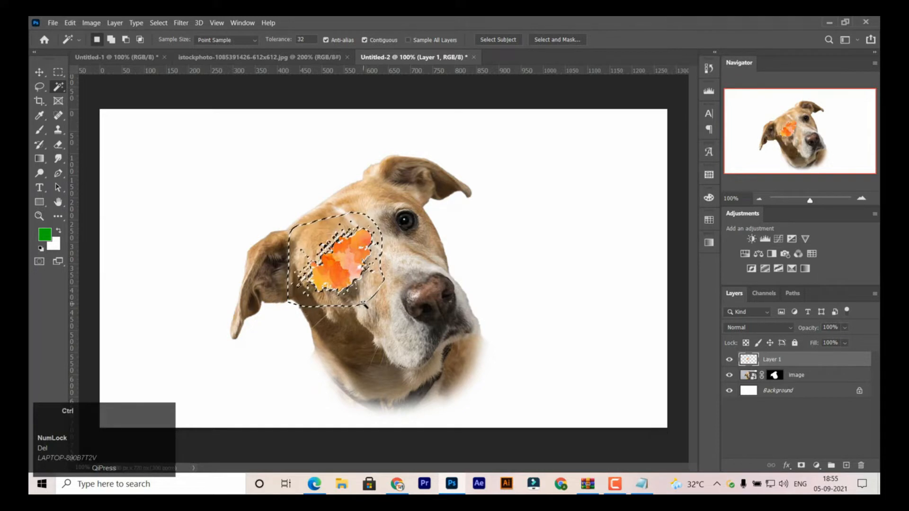
{"action": "key", "text": "ctrl+d"}
- Free-transform the orange splash: enlarge it to about 167%, rotate it, and place it over the dog's lower ear
{"action": "left_click", "coordinate": [38, 74]}
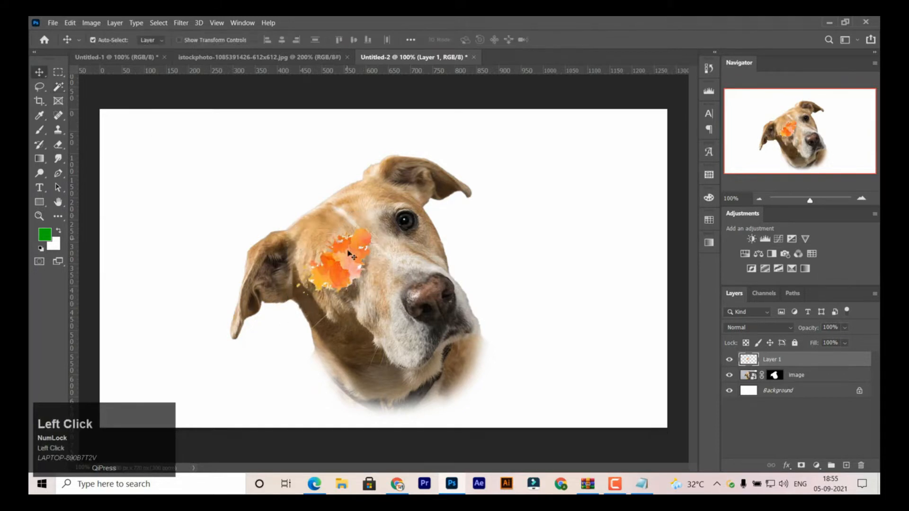
{"action": "key", "text": "ctrl+t"}
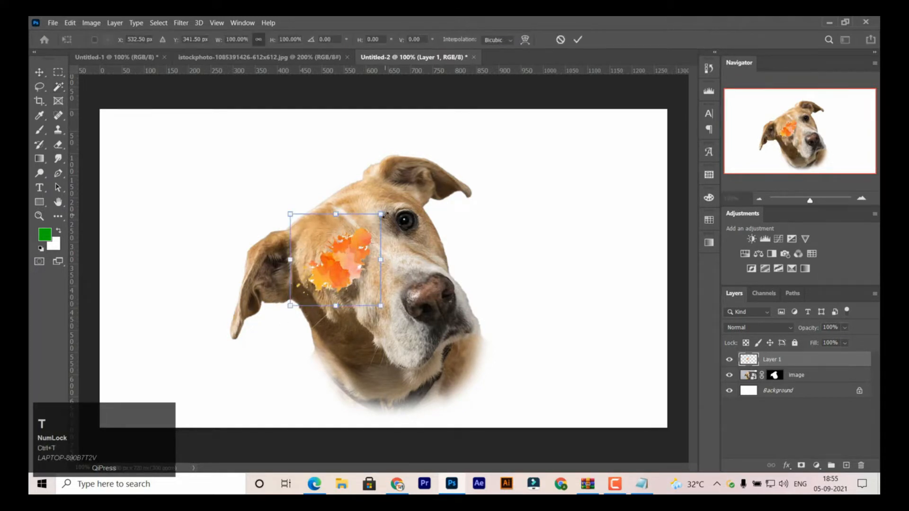
{"action": "left_click_drag", "start_coordinate": [381, 214], "coordinate": [534, 300]}
{"action": "left_click_drag", "start_coordinate": [370, 241], "coordinate": [309, 247]}
{"action": "left_click_drag", "start_coordinate": [323, 175], "coordinate": [524, 392]}
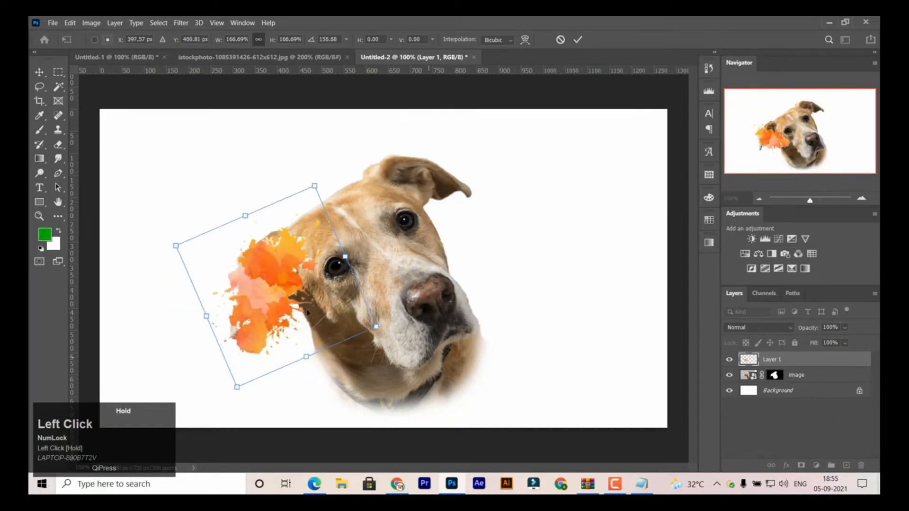
{"action": "left_click_drag", "start_coordinate": [307, 313], "coordinate": [294, 318]}
{"action": "left_click_drag", "start_coordinate": [301, 192], "coordinate": [328, 157]}
{"action": "key", "text": "Return"}
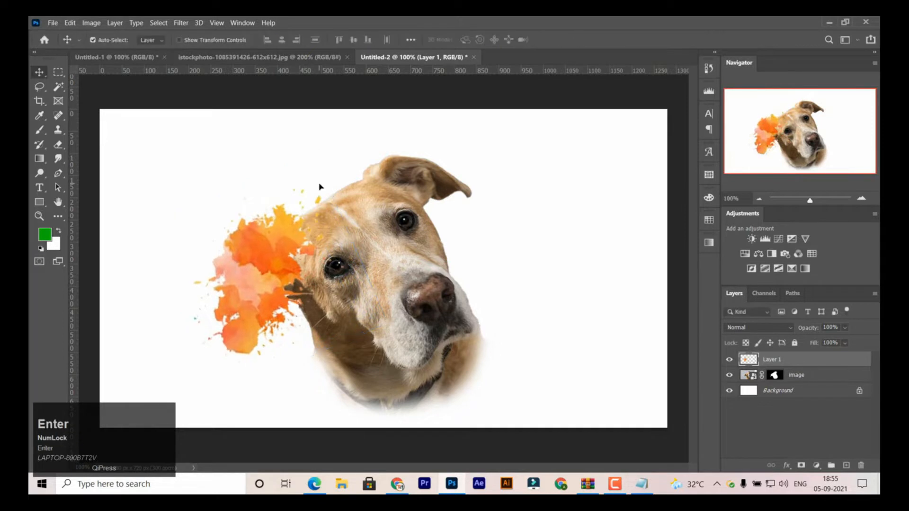
- Outline the blue splash in the watercolor document with the Lasso and move it into Untitled-2 over the dog's forehead
{"action": "left_click", "coordinate": [295, 58]}
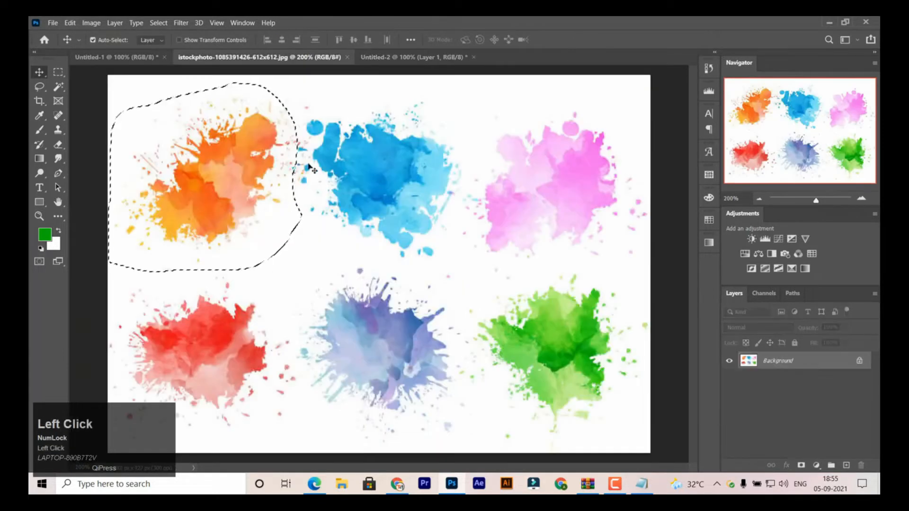
{"action": "key", "text": "ctrl+d"}
{"action": "left_click", "coordinate": [40, 87]}
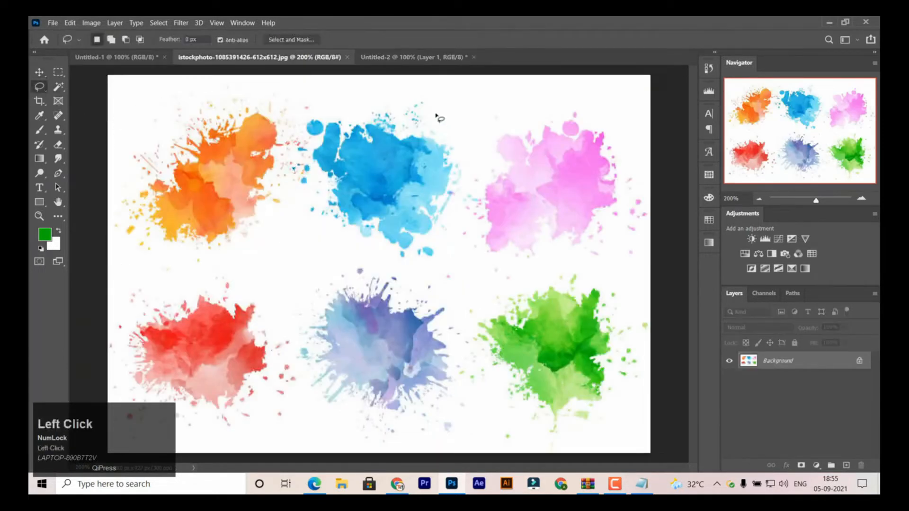
{"action": "mouse_move", "coordinate": [367, 101]}
{"action": "left_mouse_down"}
{"action": "mouse_move", "coordinate": [299, 109]}
{"action": "mouse_move", "coordinate": [286, 132]}
{"action": "left_mouse_up"}
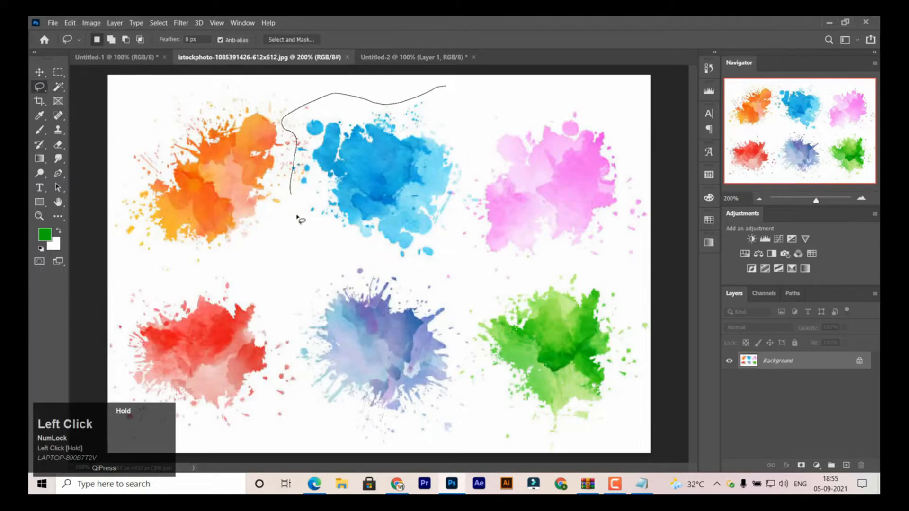
{"action": "mouse_move", "coordinate": [460, 188]}
{"action": "left_mouse_down"}
{"action": "mouse_move", "coordinate": [471, 140]}
{"action": "mouse_move", "coordinate": [447, 88]}
{"action": "left_mouse_up"}
{"action": "key", "text": "v"}
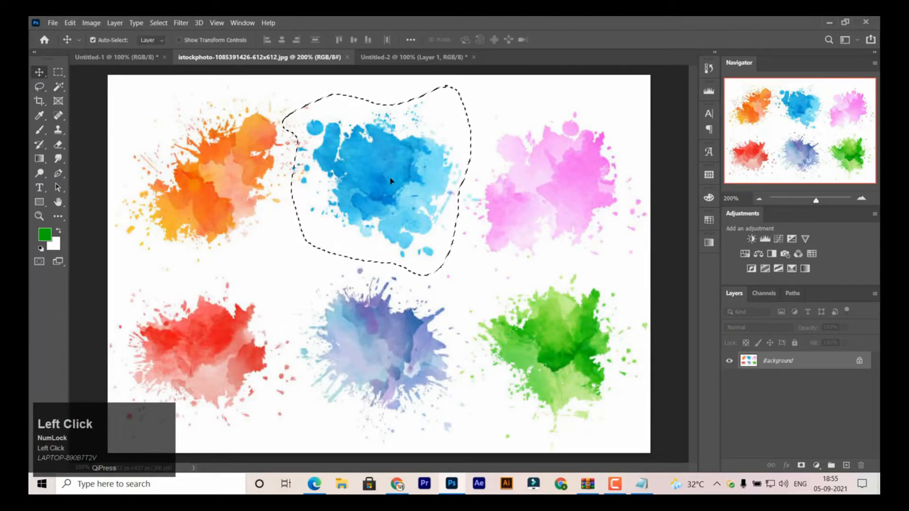
{"action": "mouse_move", "coordinate": [332, 153]}
{"action": "left_mouse_down"}
{"action": "mouse_move", "coordinate": [240, 118]}
{"action": "mouse_move", "coordinate": [189, 71]}
{"action": "mouse_move", "coordinate": [402, 56]}
{"action": "mouse_move", "coordinate": [400, 272]}
{"action": "left_mouse_up"}
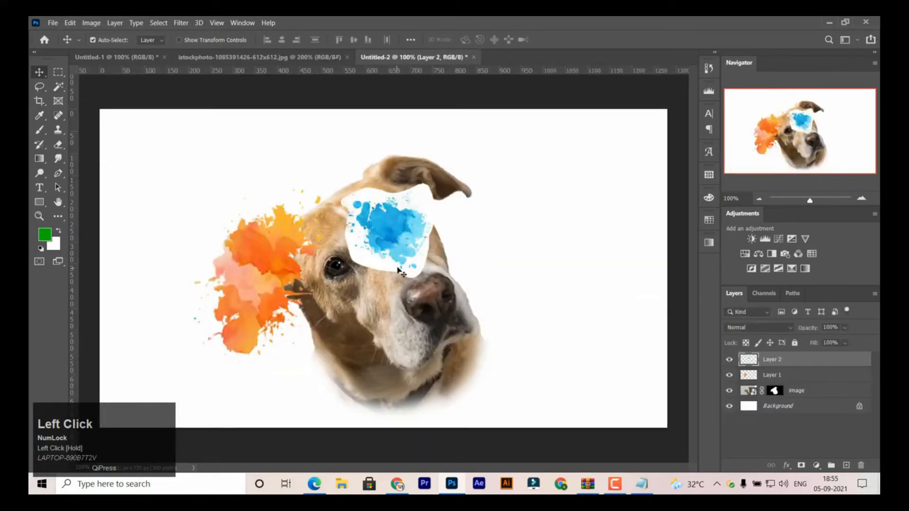
- Select the white area around the blue splash with the Magic Wand, delete it, and deselect
{"action": "left_click", "coordinate": [58, 87]}
{"action": "left_click", "coordinate": [375, 261]}
{"action": "key", "text": "Delete"}
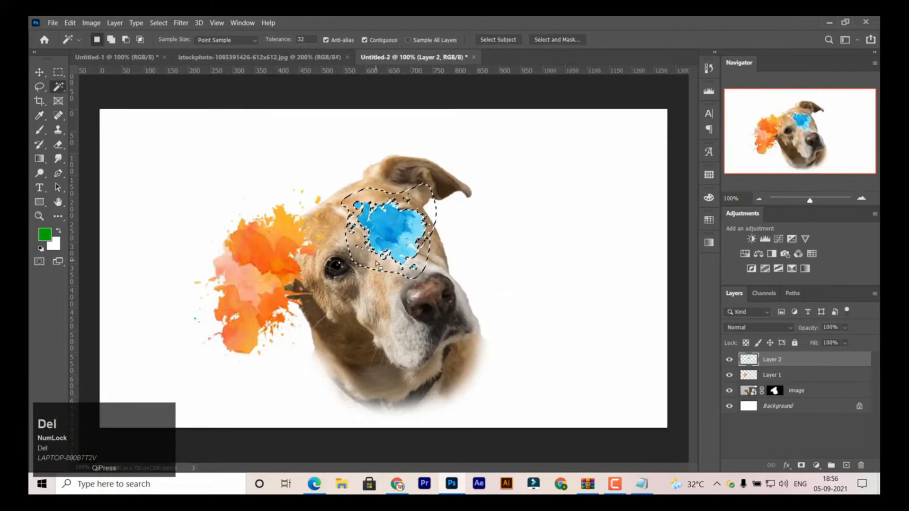
{"action": "key", "text": "ctrl+d"}
- Enlarge the blue splash with Free Transform and place it over the forehead, beside the orange splash
{"action": "left_click", "coordinate": [39, 72]}
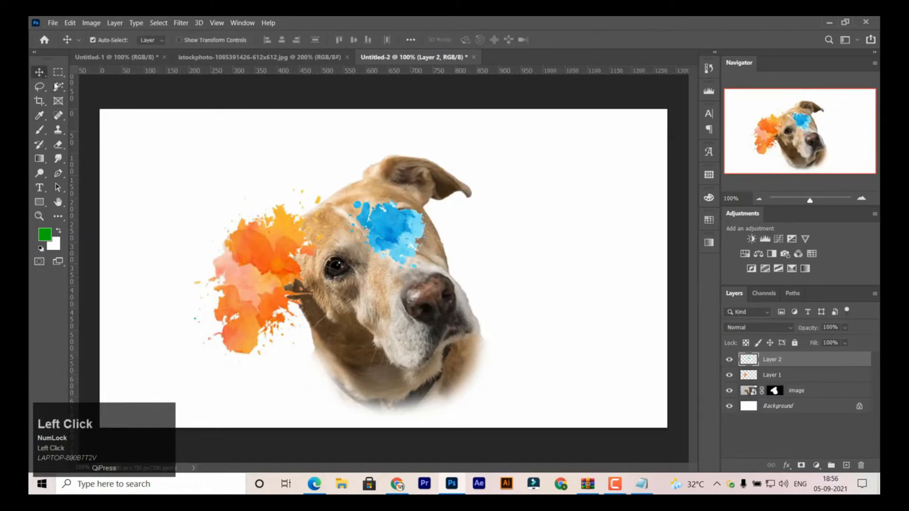
{"action": "key", "text": "ctrl+t"}
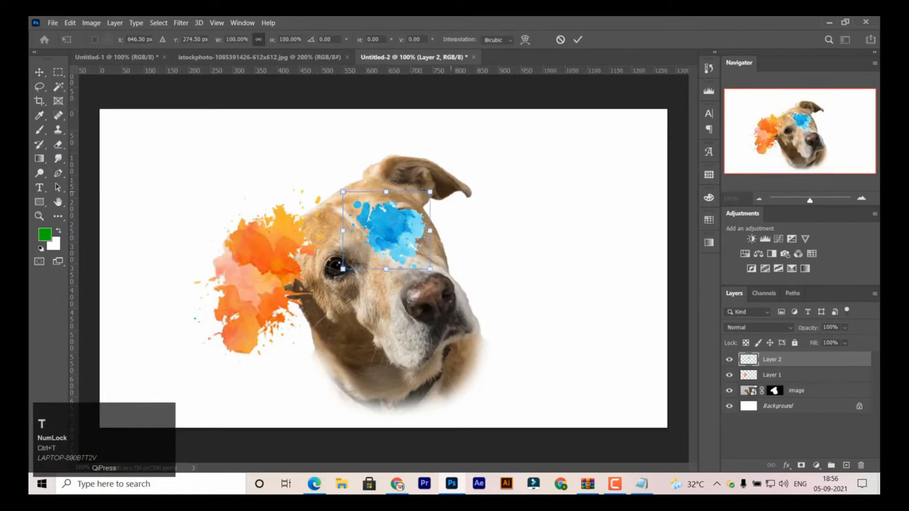
{"action": "left_click_drag", "start_coordinate": [429, 192], "coordinate": [498, 130]}
{"action": "left_click_drag", "start_coordinate": [462, 202], "coordinate": [366, 227]}
{"action": "key", "text": "Return"}
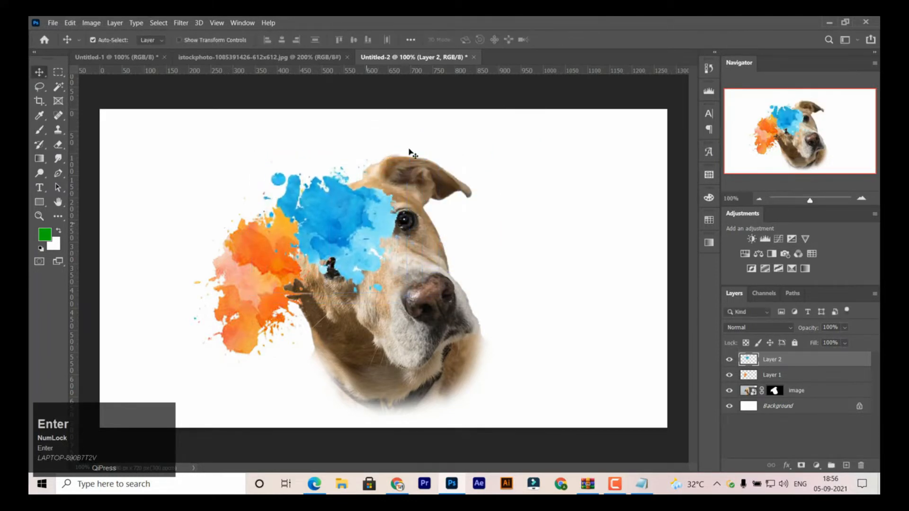
- Outline the pink splash in the watercolor document with the Lasso and move it into Untitled-2 over the dog's muzzle
{"action": "left_click", "coordinate": [265, 57]}
{"action": "key", "text": "ctrl+d"}
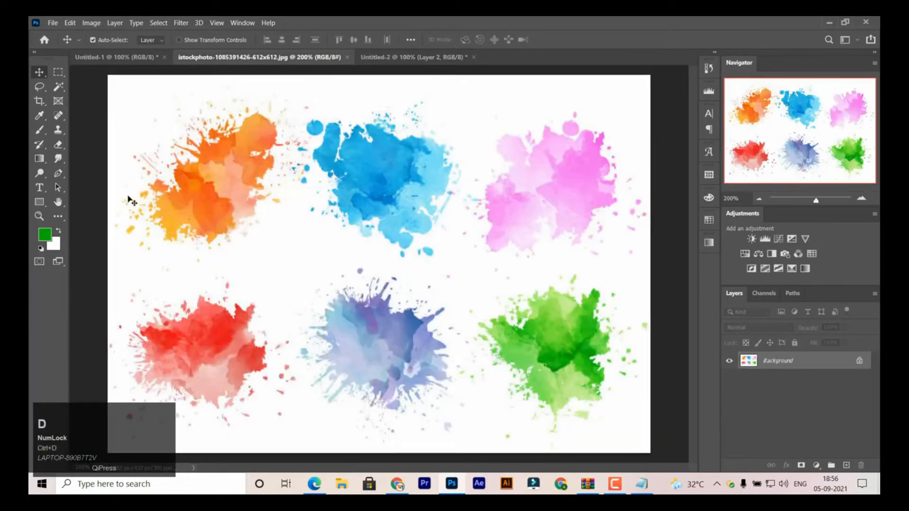
{"action": "left_click", "coordinate": [39, 86]}
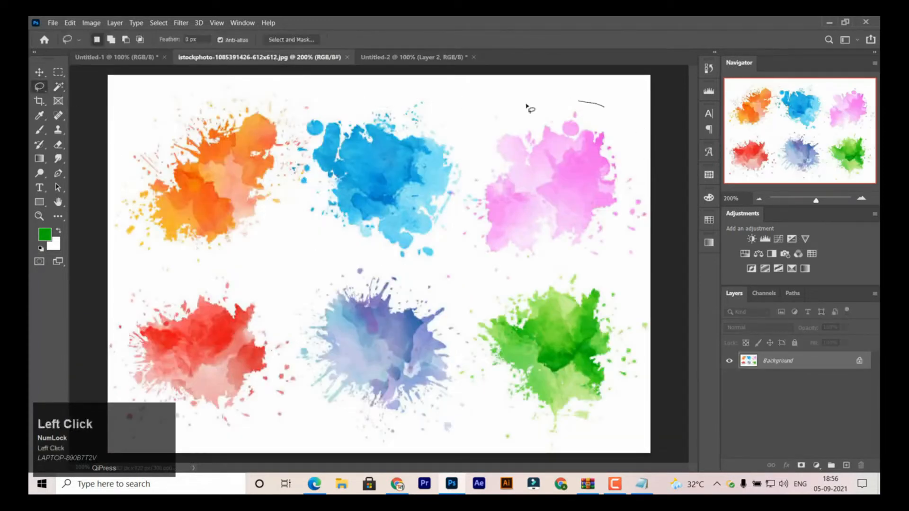
{"action": "left_click_drag", "start_coordinate": [526, 106], "coordinate": [491, 133]}
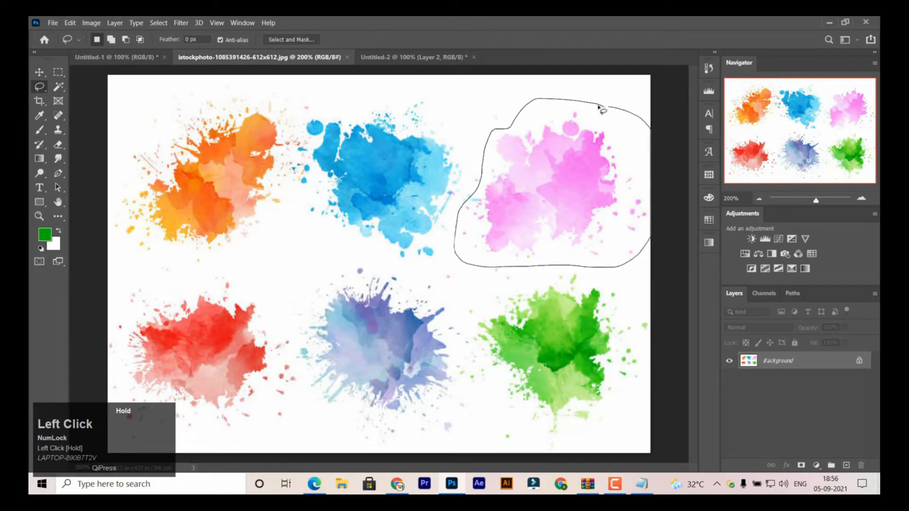
{"action": "key", "text": "v"}
{"action": "mouse_move", "coordinate": [559, 180]}
{"action": "left_mouse_down"}
{"action": "mouse_move", "coordinate": [320, 91]}
{"action": "mouse_move", "coordinate": [397, 57]}
{"action": "mouse_move", "coordinate": [396, 277]}
{"action": "left_mouse_up"}
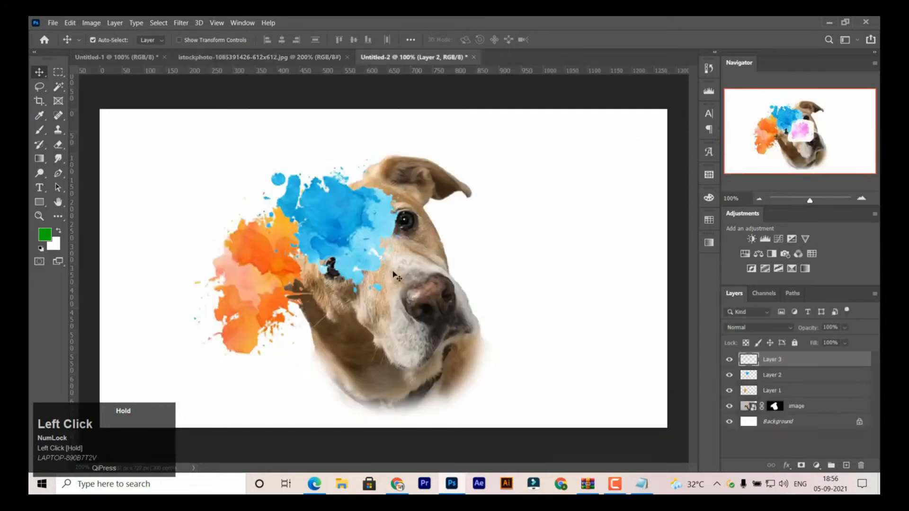
{"action": "key", "text": "ctrl"}
- Select the white area around the pink splash with the Magic Wand, delete it, and deselect
{"action": "left_click", "coordinate": [59, 87]}
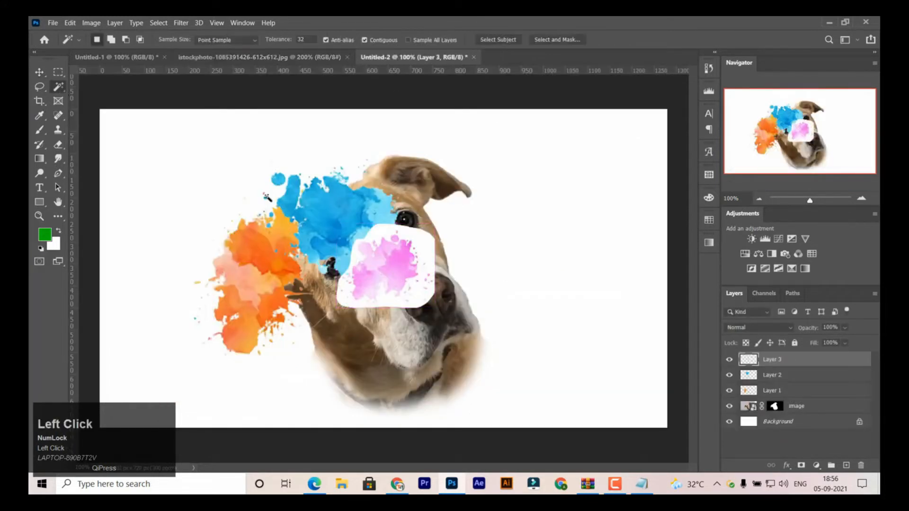
{"action": "left_click", "coordinate": [410, 242]}
{"action": "key", "text": "Delete"}
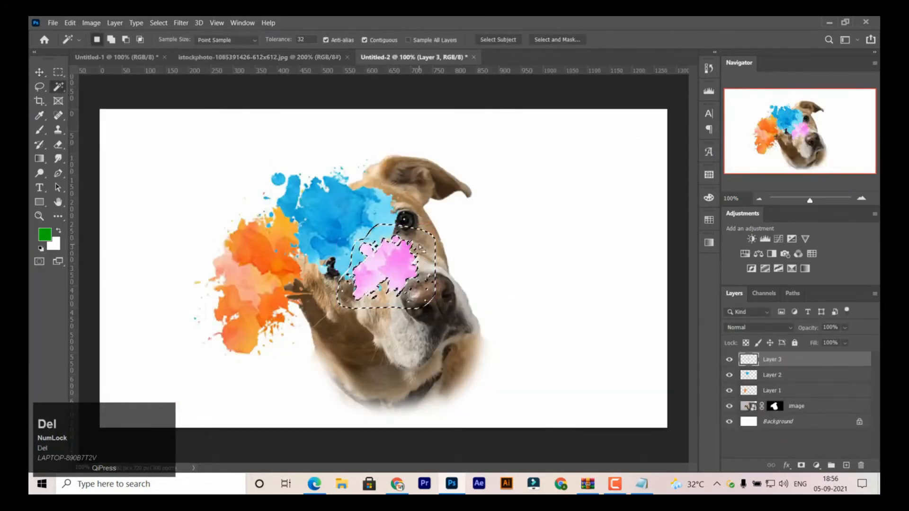
{"action": "key", "text": "ctrl+d"}
- Enlarge and rotate the pink splash with Free Transform, placing it over the dog's muzzle below the blue splash
{"action": "left_click", "coordinate": [39, 72]}
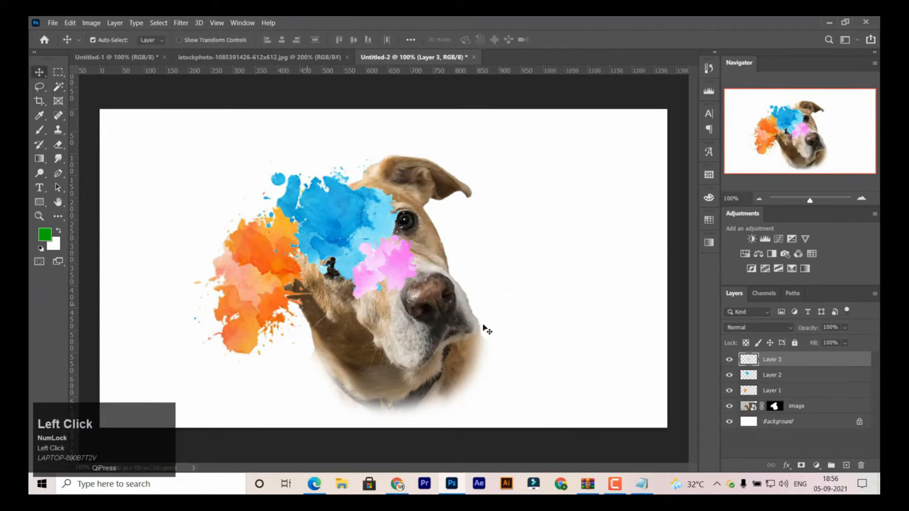
{"action": "key", "text": "ctrl+t"}
{"action": "left_click_drag", "start_coordinate": [433, 229], "coordinate": [541, 174]}
{"action": "left_click_drag", "start_coordinate": [480, 228], "coordinate": [436, 347]}
{"action": "left_click_drag", "start_coordinate": [525, 194], "coordinate": [368, 186]}
{"action": "left_click_drag", "start_coordinate": [436, 408], "coordinate": [420, 362]}
{"action": "left_click_drag", "start_coordinate": [400, 304], "coordinate": [400, 332]}
{"action": "key", "text": "Return"}
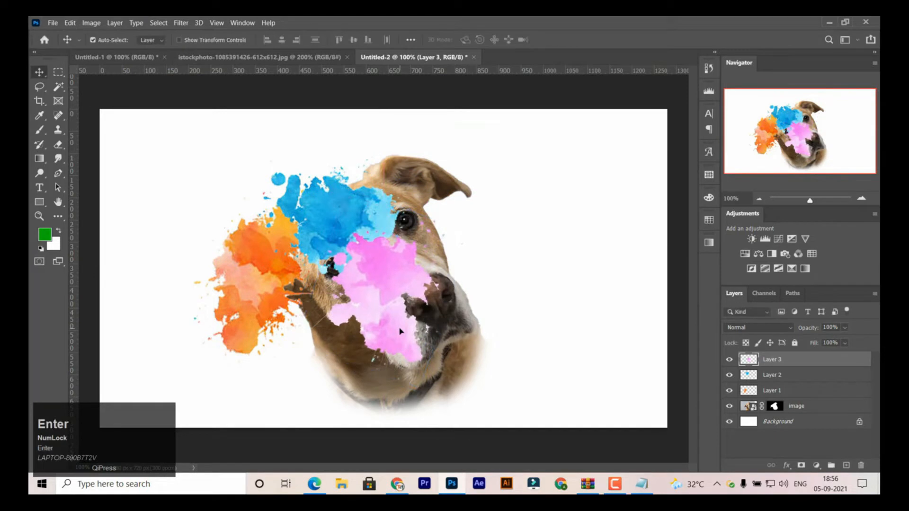
- Outline the red splash in the watercolor document with the Lasso and move it into Untitled-2 between the orange and pink splashes
{"action": "left_click", "coordinate": [294, 57]}
{"action": "key", "text": "ctrl+d"}
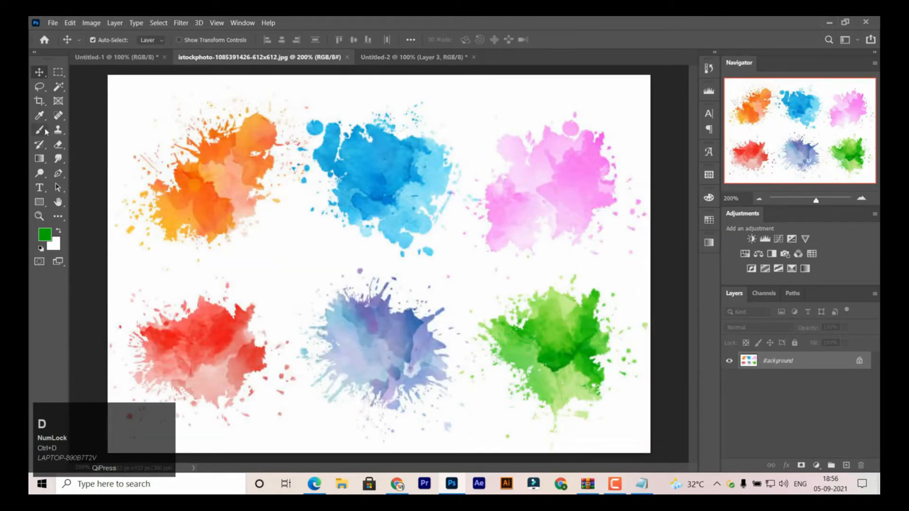
{"action": "left_click", "coordinate": [41, 88]}
{"action": "mouse_move", "coordinate": [227, 273]}
{"action": "left_mouse_down"}
{"action": "mouse_move", "coordinate": [134, 286]}
{"action": "mouse_move", "coordinate": [103, 326]}
{"action": "mouse_move", "coordinate": [95, 410]}
{"action": "left_mouse_up"}
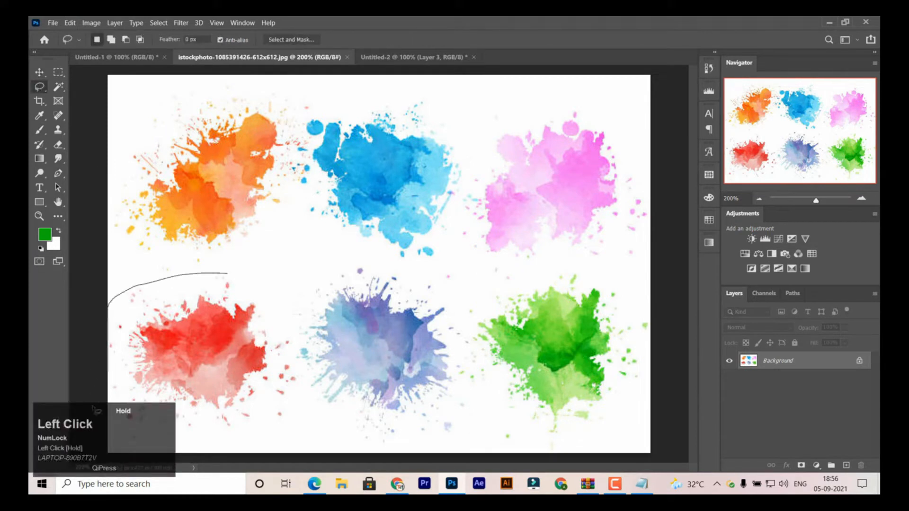
{"action": "mouse_move", "coordinate": [140, 441]}
{"action": "left_mouse_down"}
{"action": "mouse_move", "coordinate": [214, 441]}
{"action": "mouse_move", "coordinate": [270, 426]}
{"action": "left_mouse_up"}
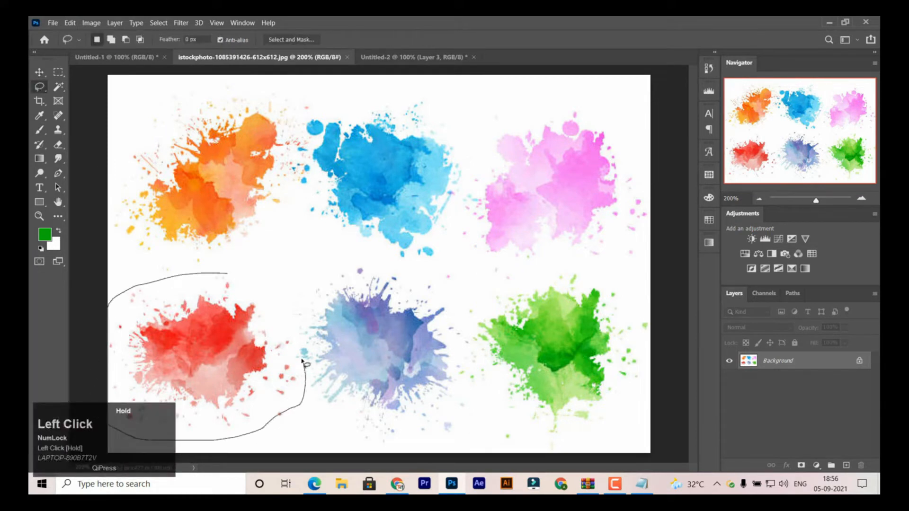
{"action": "mouse_move", "coordinate": [297, 337]}
{"action": "left_mouse_down"}
{"action": "mouse_move", "coordinate": [288, 307]}
{"action": "mouse_move", "coordinate": [224, 273]}
{"action": "left_mouse_up"}
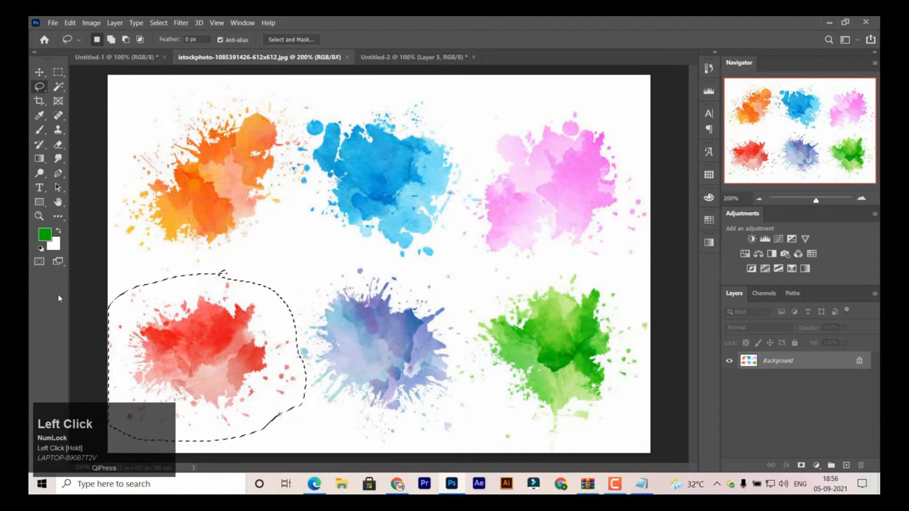
{"action": "key", "text": "v"}
{"action": "left_click_drag", "start_coordinate": [216, 367], "coordinate": [354, 317]}
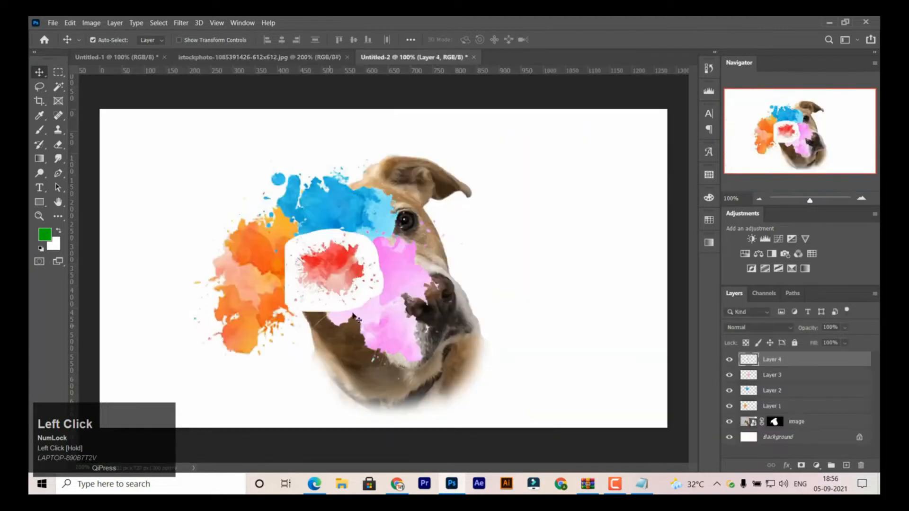
- Select the white area around the red splash with the Magic Wand, delete it, and deselect
{"action": "left_click", "coordinate": [64, 89]}
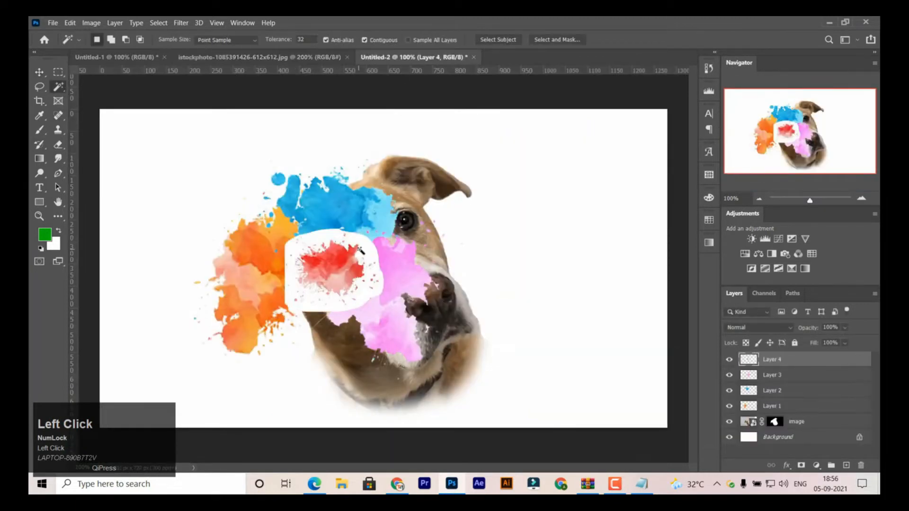
{"action": "left_click", "coordinate": [363, 250]}
{"action": "key", "text": "Delete"}
{"action": "key", "text": "ctrl+d"}
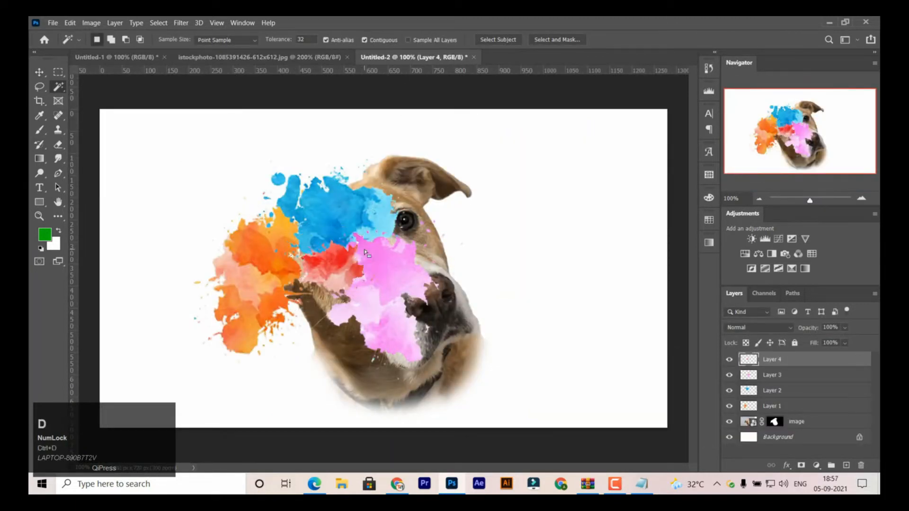
- Enlarge the red splash to about 210% with Free Transform, rotate it about -85.5°, and place it between the orange and pink splashes
{"action": "left_click", "coordinate": [39, 72]}
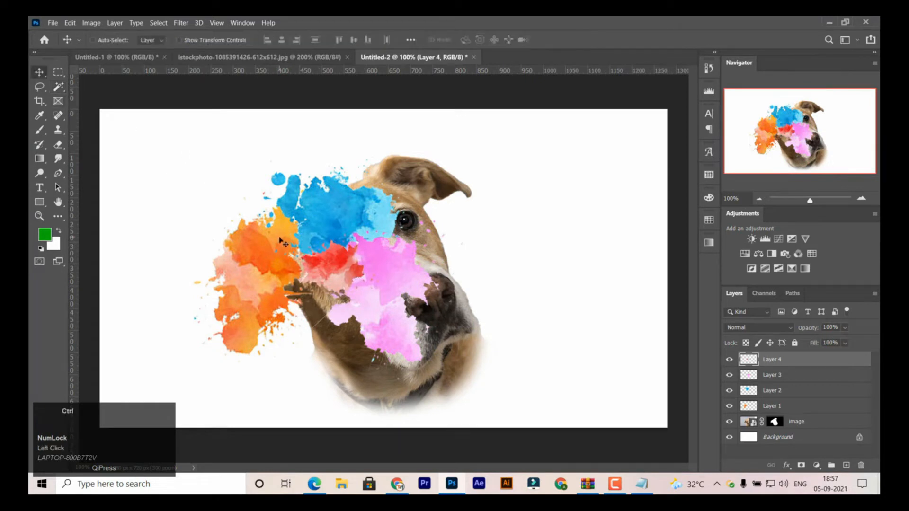
{"action": "key", "text": "ctrl+t"}
{"action": "left_click_drag", "start_coordinate": [388, 311], "coordinate": [483, 398]}
{"action": "left_click_drag", "start_coordinate": [511, 216], "coordinate": [283, 159]}
{"action": "left_click_drag", "start_coordinate": [462, 274], "coordinate": [405, 275]}
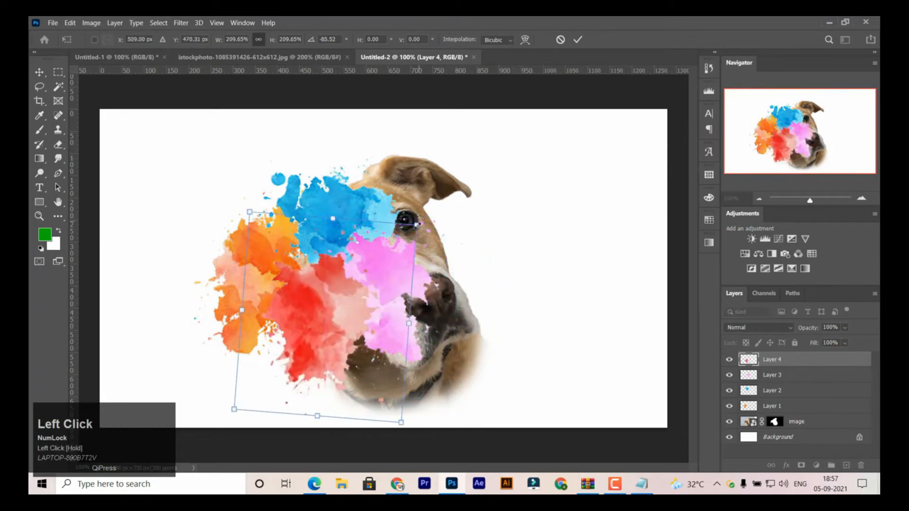
{"action": "left_click_drag", "start_coordinate": [330, 287], "coordinate": [325, 271]}
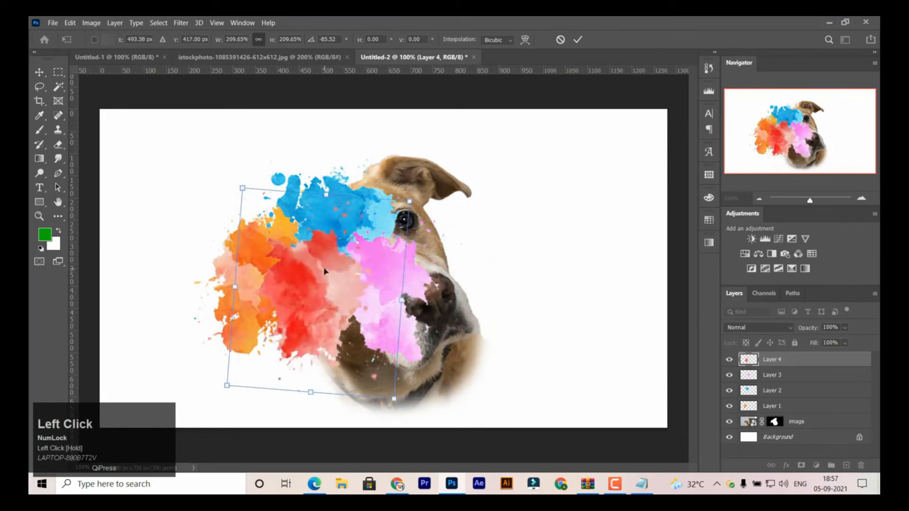
{"action": "key", "text": "Return"}
- Outline the green splash in the watercolor document with the Lasso and move it into Untitled-2 over the dog's eye
{"action": "left_click", "coordinate": [259, 57]}
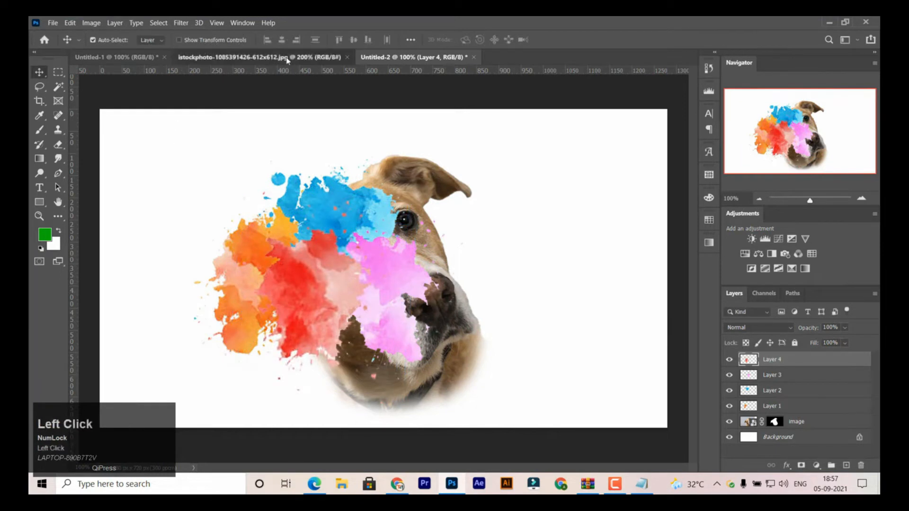
{"action": "key", "text": "ctrl+d"}
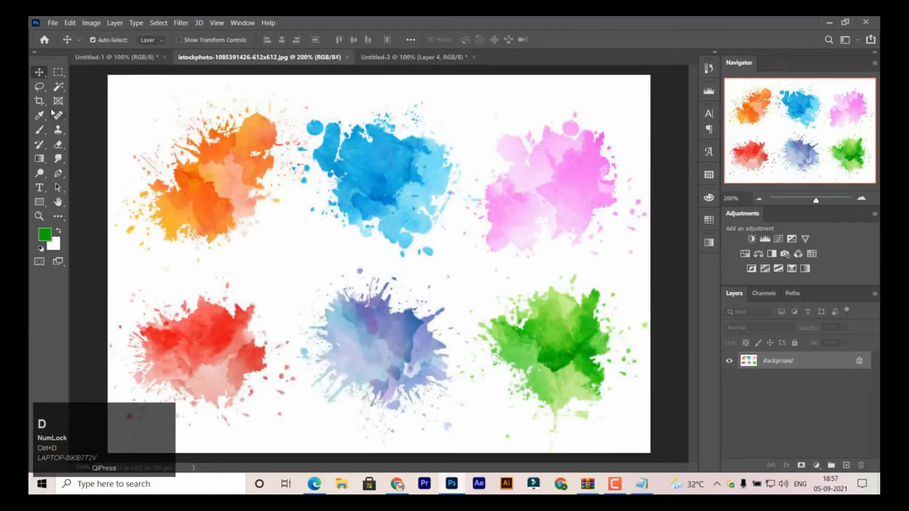
{"action": "left_click", "coordinate": [39, 87]}
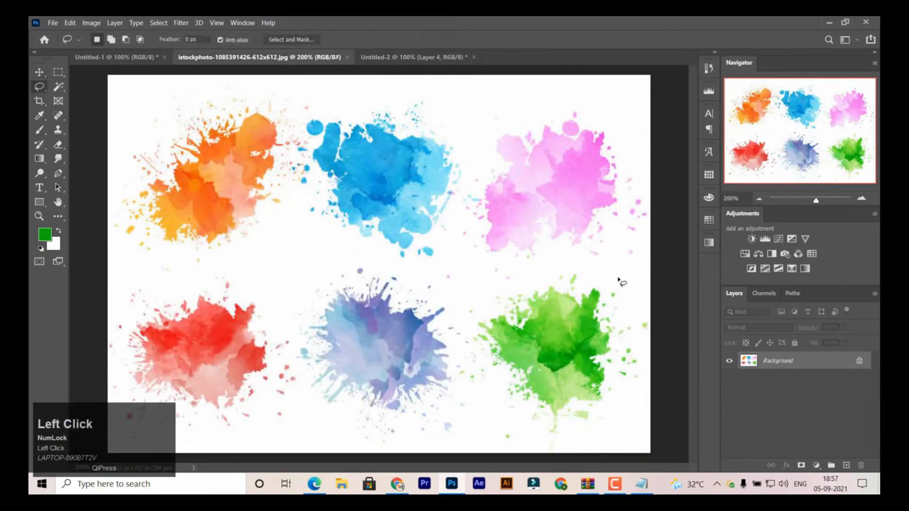
{"action": "mouse_move", "coordinate": [618, 280]}
{"action": "left_mouse_down"}
{"action": "mouse_move", "coordinate": [558, 267]}
{"action": "mouse_move", "coordinate": [514, 283]}
{"action": "left_mouse_up"}
{"action": "mouse_move", "coordinate": [496, 422]}
{"action": "left_mouse_down"}
{"action": "mouse_move", "coordinate": [568, 446]}
{"action": "mouse_move", "coordinate": [631, 435]}
{"action": "mouse_move", "coordinate": [656, 305]}
{"action": "mouse_move", "coordinate": [621, 280]}
{"action": "left_mouse_up"}
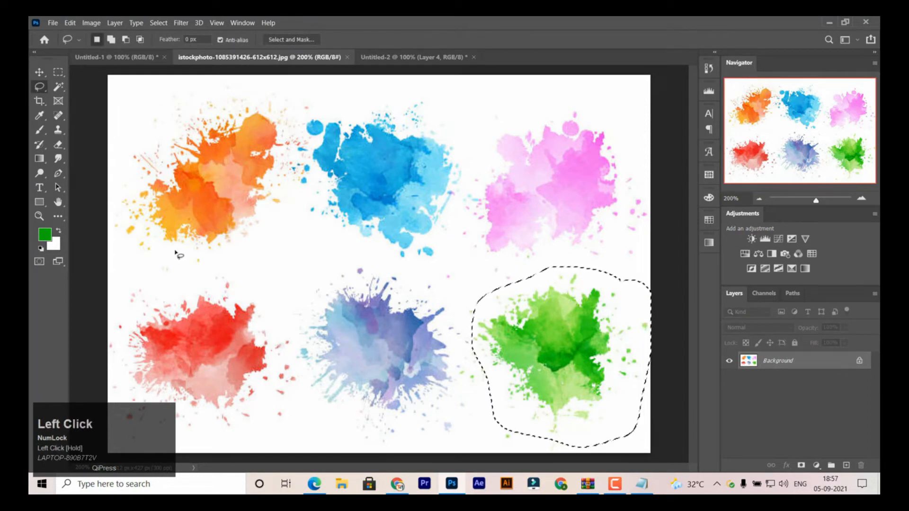
{"action": "left_click", "coordinate": [40, 73]}
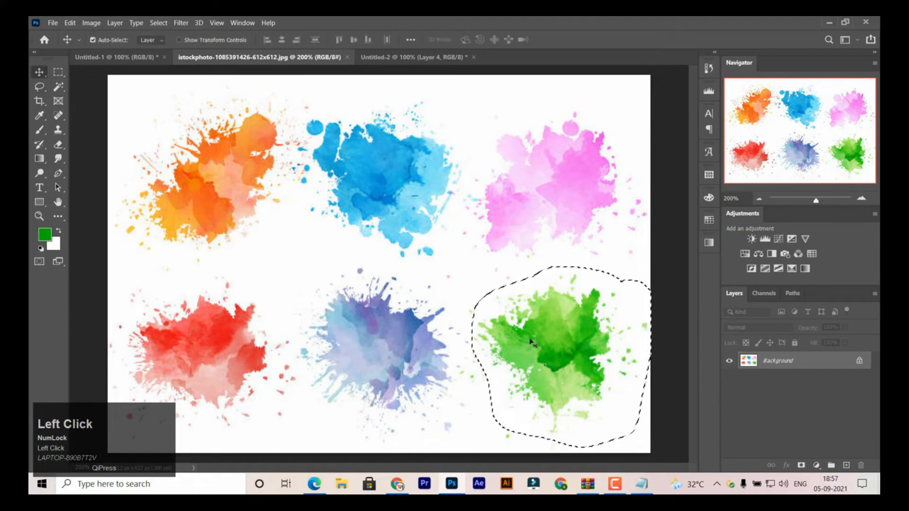
{"action": "left_click_drag", "start_coordinate": [531, 342], "coordinate": [385, 214]}
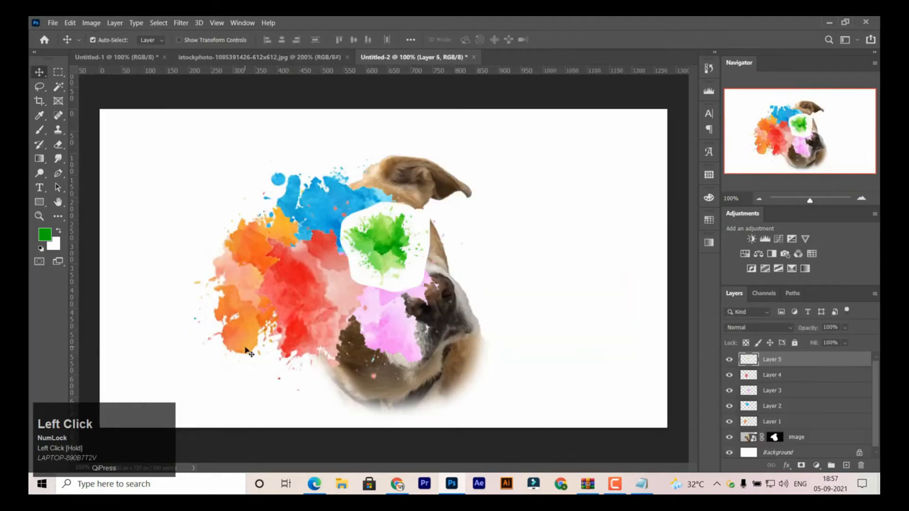
{"action": "key", "text": "ctrl"}
- Select the white area around the green splash with the Magic Wand, delete it, and deselect
{"action": "left_click", "coordinate": [58, 87]}
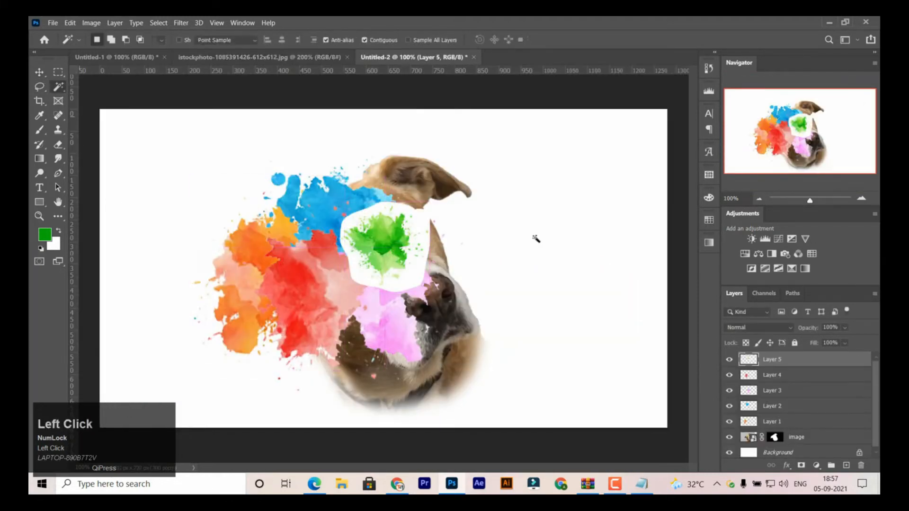
{"action": "left_click", "coordinate": [420, 222]}
{"action": "key", "text": "Delete"}
{"action": "key", "text": "ctrl+d"}
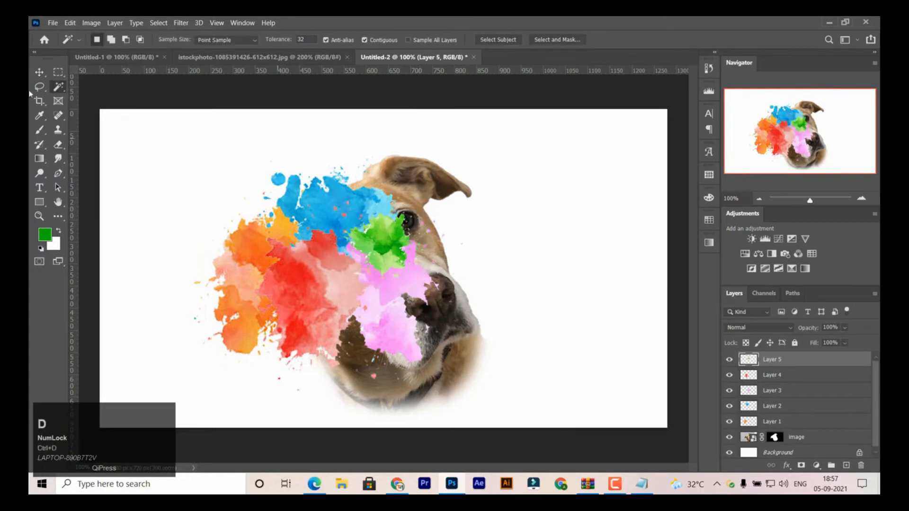
- Enlarge the green splash to about 212% with Free Transform, rotate it, and place it over the dog's ear and forehead
{"action": "left_click", "coordinate": [39, 72]}
{"action": "key", "text": "ctrl+t"}
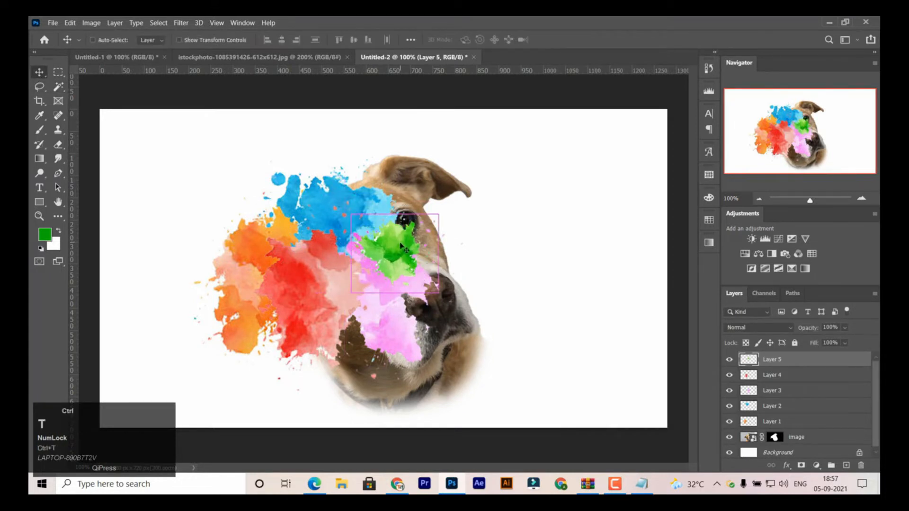
{"action": "left_click_drag", "start_coordinate": [439, 212], "coordinate": [499, 159]}
{"action": "left_click_drag", "start_coordinate": [442, 231], "coordinate": [418, 197]}
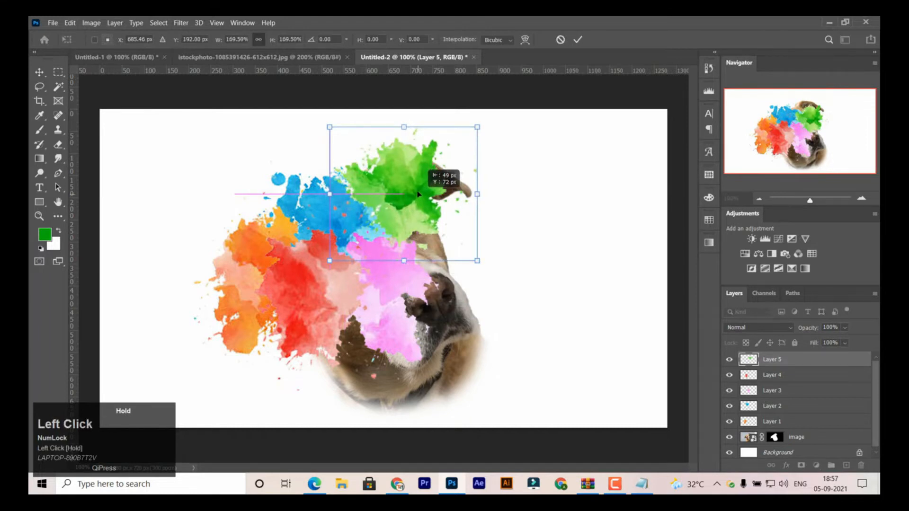
{"action": "left_click_drag", "start_coordinate": [477, 127], "coordinate": [514, 92]}
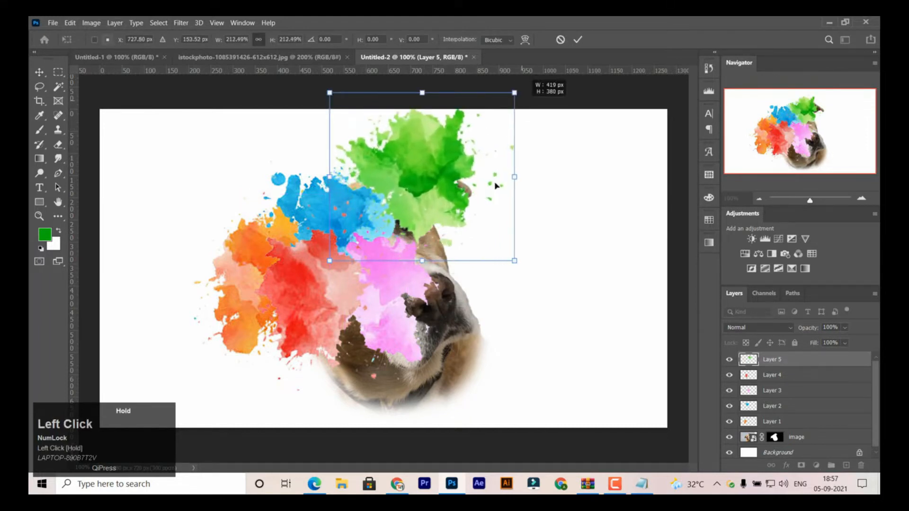
{"action": "left_click_drag", "start_coordinate": [547, 271], "coordinate": [322, 294]}
{"action": "mouse_move", "coordinate": [436, 193]}
{"action": "left_mouse_down"}
{"action": "mouse_move", "coordinate": [385, 205]}
{"action": "mouse_move", "coordinate": [432, 220]}
{"action": "mouse_move", "coordinate": [439, 214]}
{"action": "mouse_move", "coordinate": [432, 206]}
{"action": "left_mouse_up"}
{"action": "key", "text": "Return"}
- Enlarge the blue splash slightly with Free Transform and reposition it above the orange and red splashes
{"action": "left_click", "coordinate": [327, 218], "text": "ctrl"}
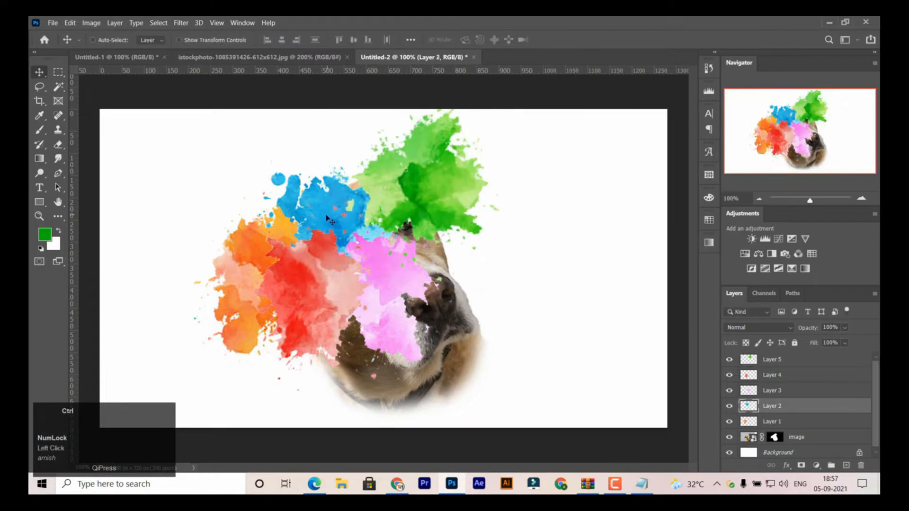
{"action": "key", "text": "ctrl+t"}
{"action": "left_click_drag", "start_coordinate": [407, 155], "coordinate": [426, 140]}
{"action": "left_click_drag", "start_coordinate": [351, 202], "coordinate": [344, 203]}
{"action": "key", "text": "Return"}
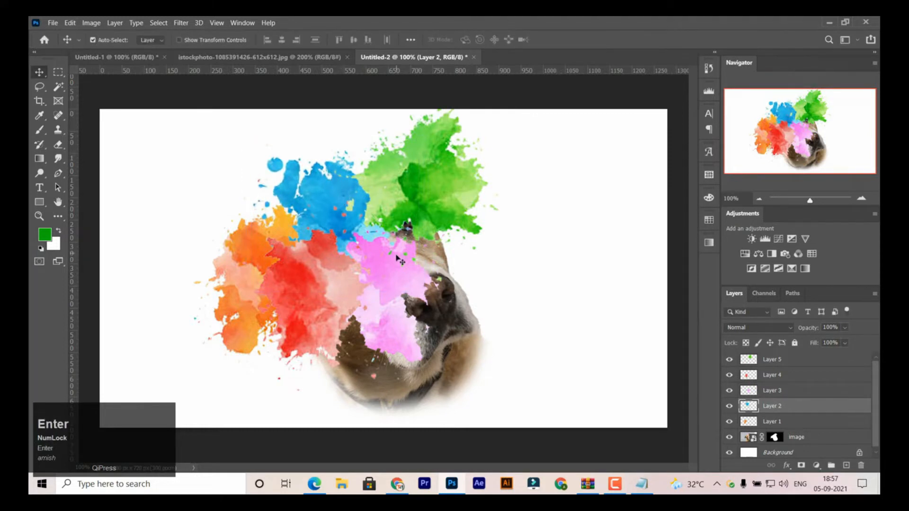
- Scale the pink splash up to about 102% with Free Transform
{"action": "left_click", "coordinate": [396, 266], "text": "ctrl"}
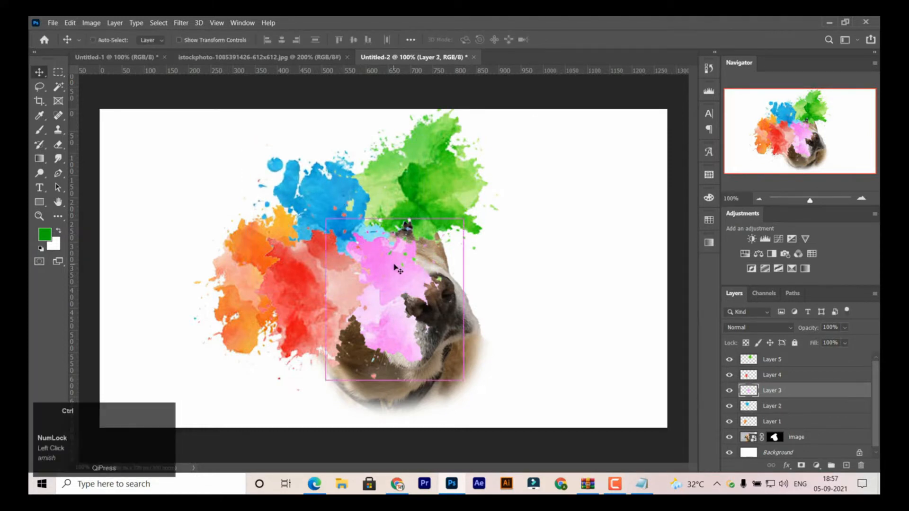
{"action": "key", "text": "ctrl+t"}
{"action": "mouse_move", "coordinate": [463, 219]}
{"action": "left_mouse_down"}
{"action": "mouse_move", "coordinate": [485, 186]}
{"action": "mouse_move", "coordinate": [459, 211]}
{"action": "left_mouse_up"}
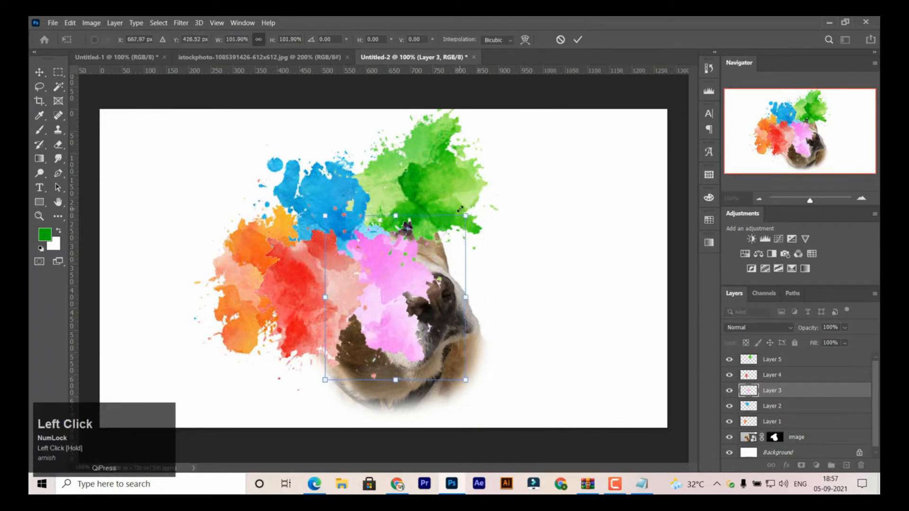
{"action": "key", "text": "Return"}
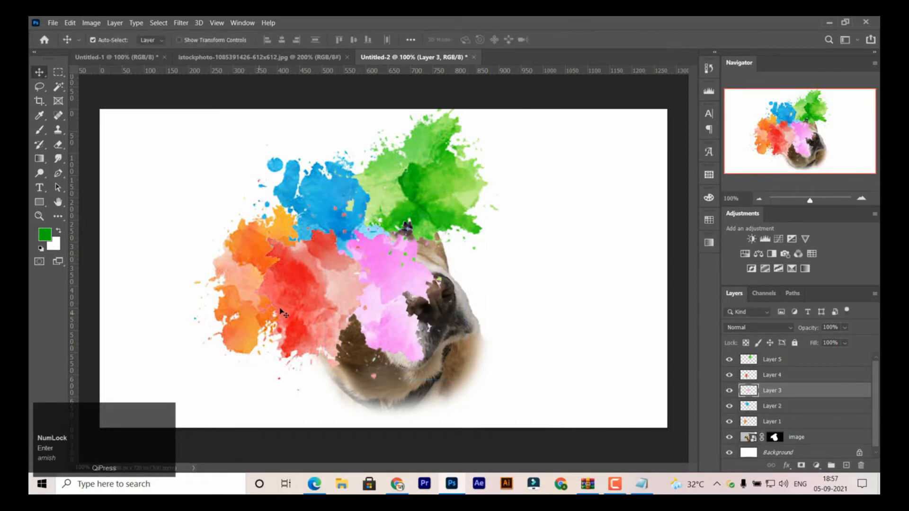
- Duplicate the red splash layer and bring the copy to the top of the layer stack
{"action": "left_click", "coordinate": [312, 302]}
{"action": "key", "text": "ctrl+j"}
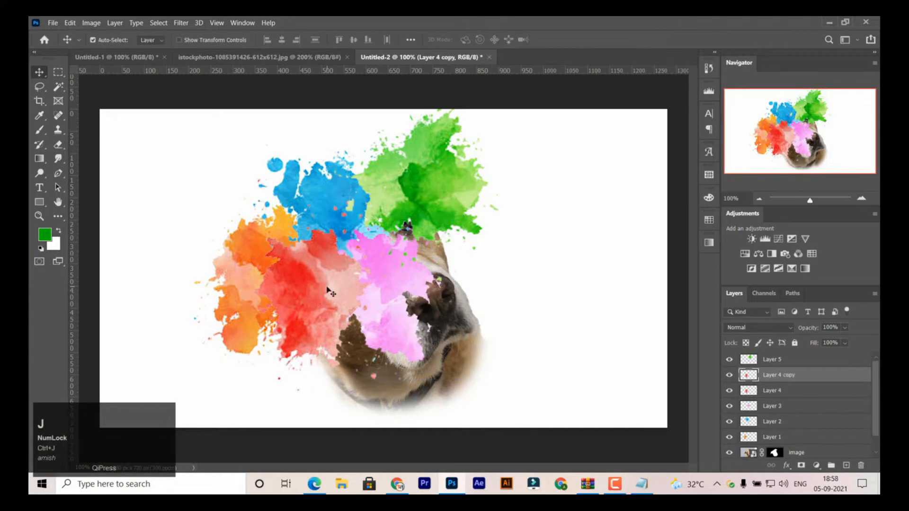
{"action": "left_click_drag", "start_coordinate": [777, 380], "coordinate": [779, 356]}
- Enlarge and rotate the red splash copy with Free Transform, placing it below the green splash over the dog's nose
{"action": "key", "text": "ctrl+t"}
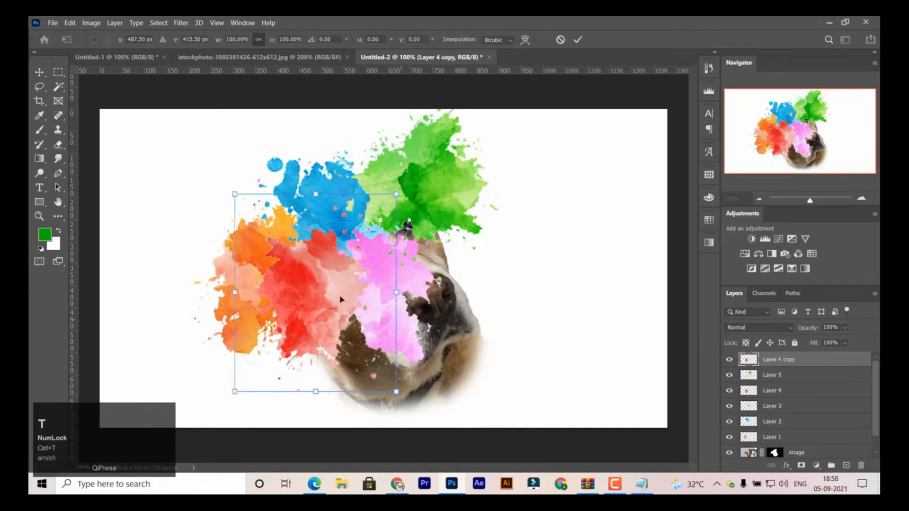
{"action": "left_click_drag", "start_coordinate": [342, 283], "coordinate": [442, 262]}
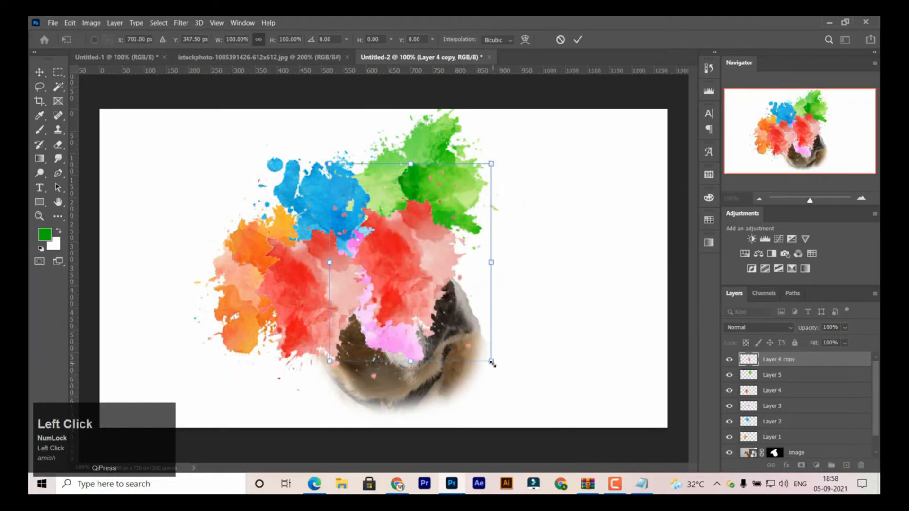
{"action": "left_click_drag", "start_coordinate": [492, 362], "coordinate": [513, 372]}
{"action": "left_click_drag", "start_coordinate": [374, 309], "coordinate": [414, 291]}
{"action": "left_click_drag", "start_coordinate": [561, 151], "coordinate": [609, 488]}
{"action": "left_click_drag", "start_coordinate": [499, 309], "coordinate": [501, 308]}
{"action": "key", "text": "Return"}
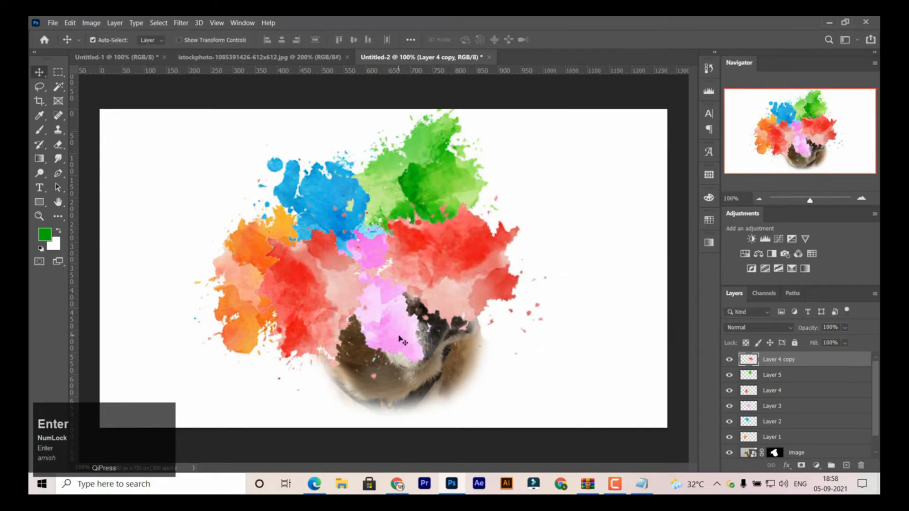
- Try a duplicate of the pink splash scaled to about 73% and rotated about 66° on the dog's lower muzzle, and delete it
{"action": "left_click", "coordinate": [400, 338]}
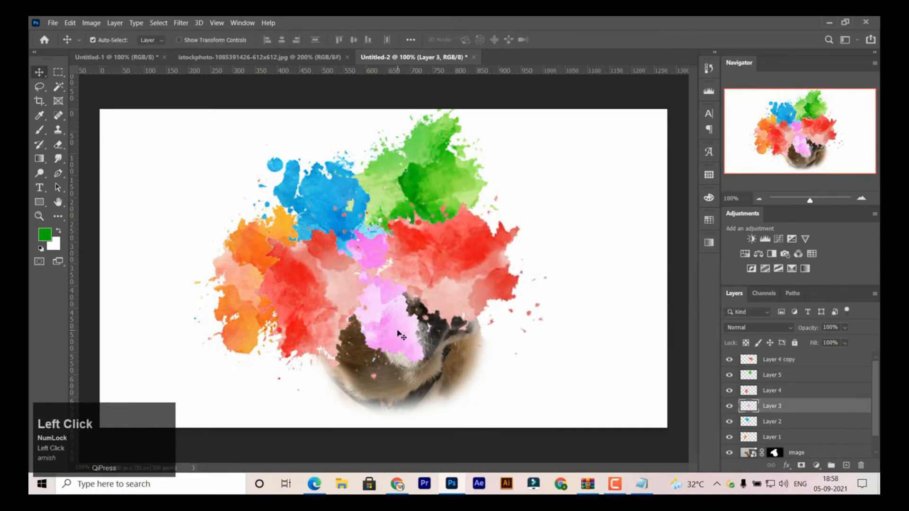
{"action": "key", "text": "ctrl+j"}
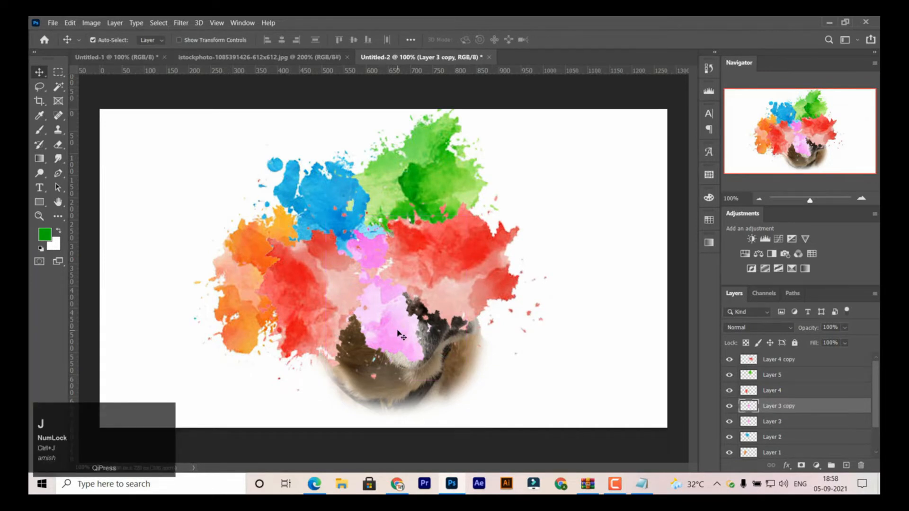
{"action": "left_click_drag", "start_coordinate": [400, 338], "coordinate": [473, 352]}
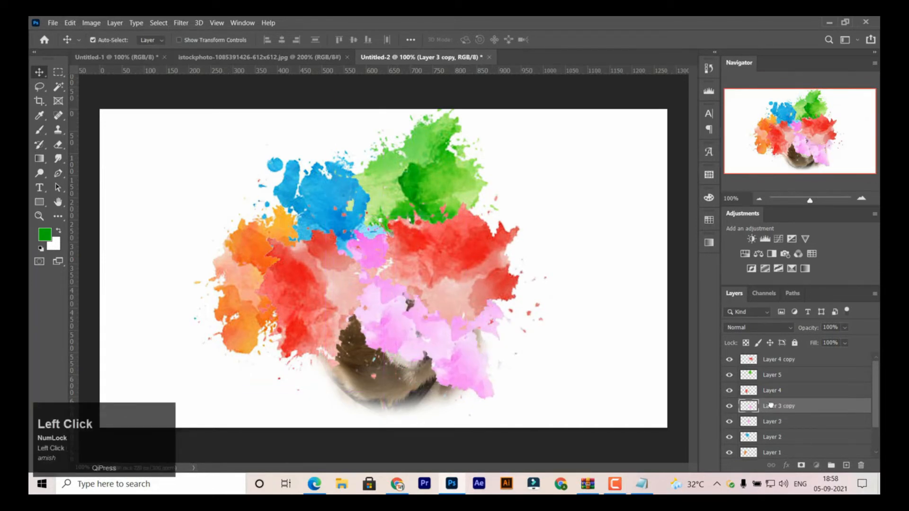
{"action": "left_click_drag", "start_coordinate": [771, 406], "coordinate": [774, 359]}
{"action": "key", "text": "ctrl+t"}
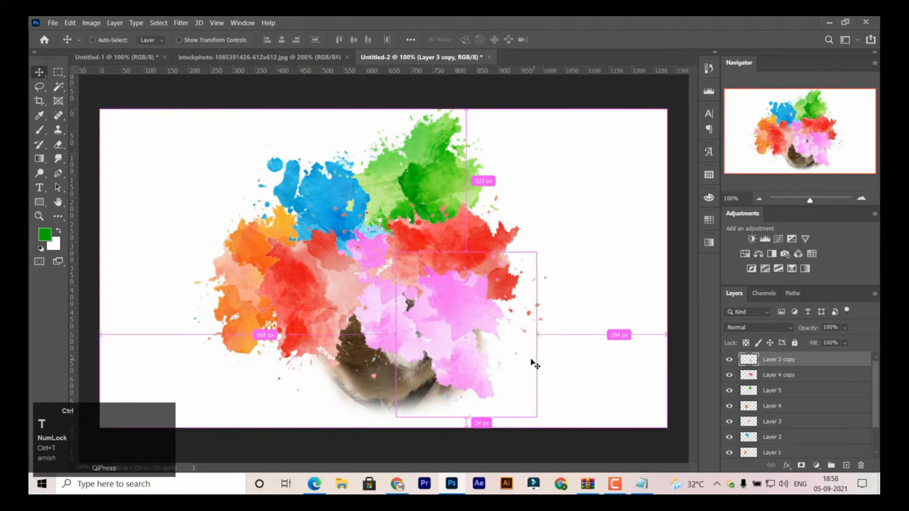
{"action": "left_click_drag", "start_coordinate": [539, 250], "coordinate": [533, 393]}
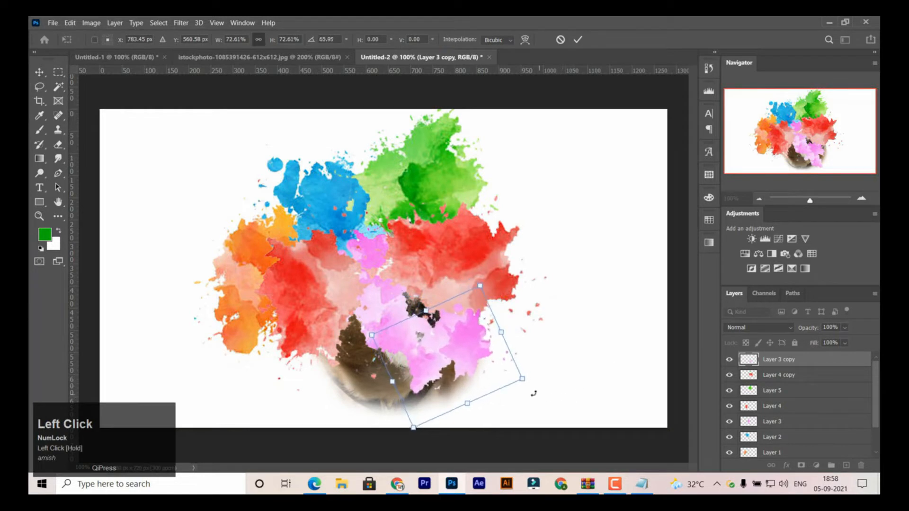
{"action": "key", "text": "Return"}
{"action": "key", "text": "Delete"}
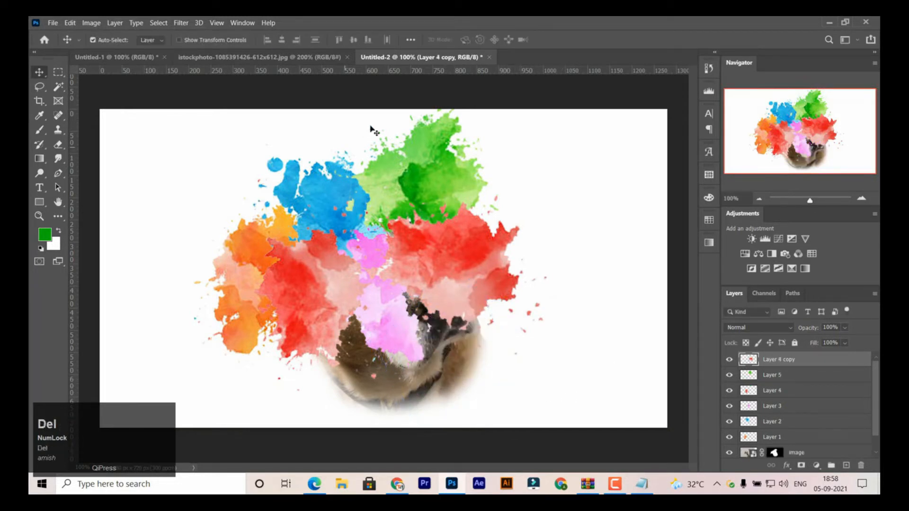
{"action": "left_click", "coordinate": [416, 184], "text": "ctrl"}
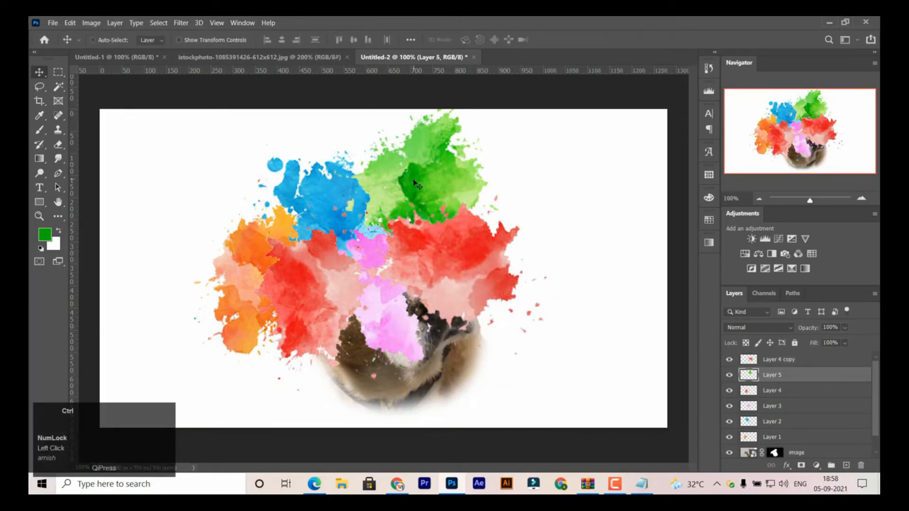
{"action": "key", "text": "ctrl+t"}
{"action": "key", "text": "Return"}
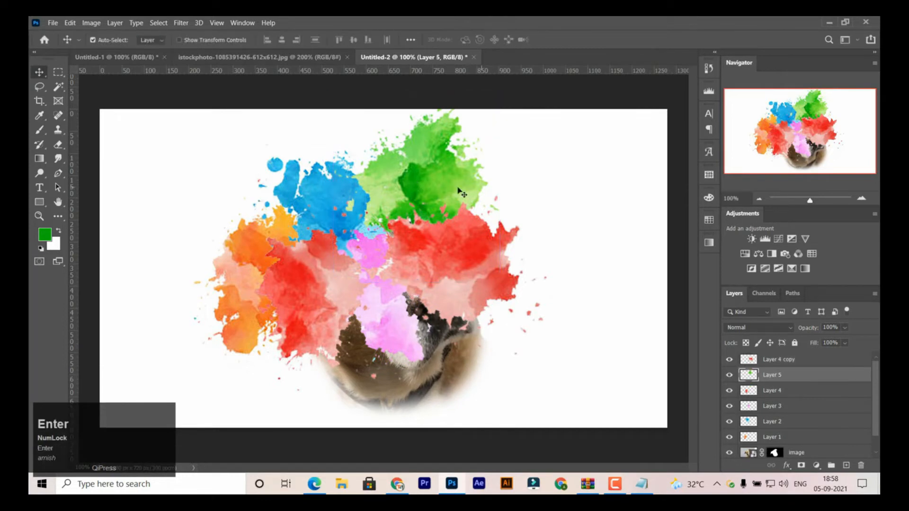
- Duplicate the green splash layer and bring the copy to the top of the layer stack
{"action": "left_click", "coordinate": [448, 189]}
{"action": "key", "text": "ctrl+j"}
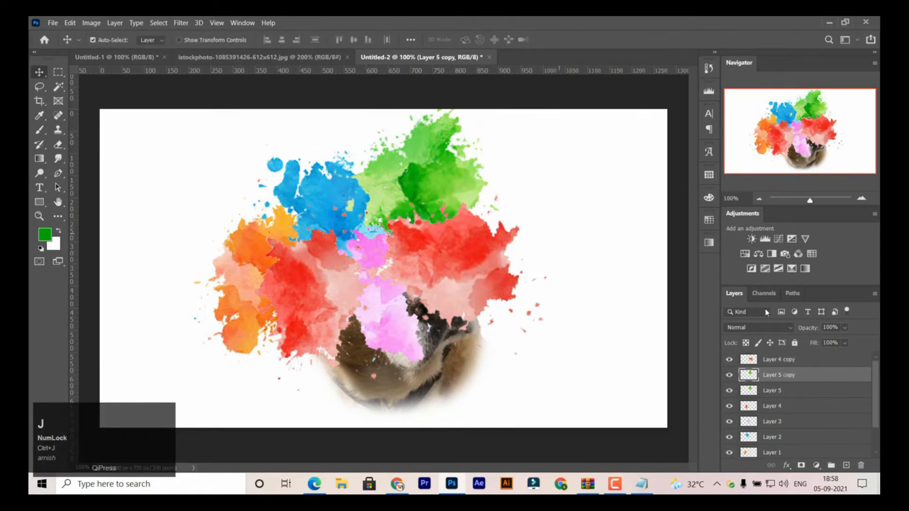
{"action": "left_click_drag", "start_coordinate": [776, 382], "coordinate": [775, 356]}
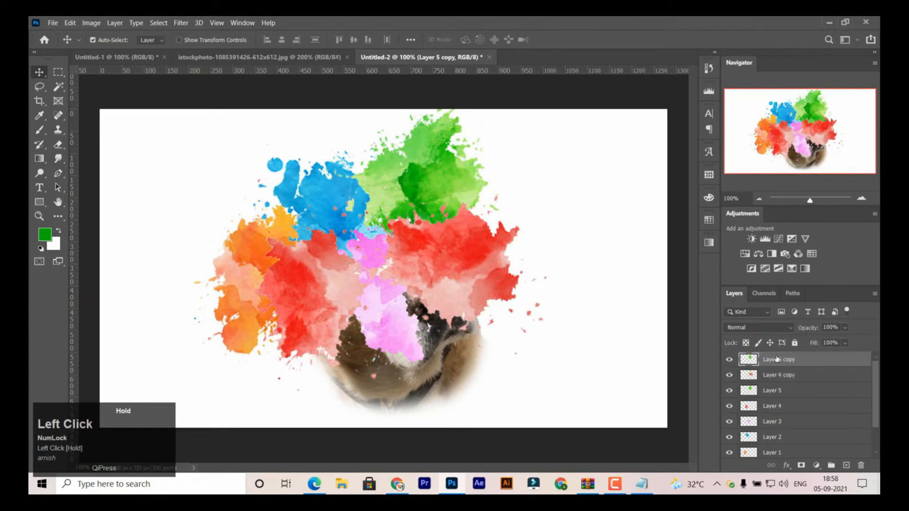
- Move the green splash copy over the dog's lower left muzzle with Free Transform and scale it to about 104%
{"action": "key", "text": "ctrl+t"}
{"action": "left_click_drag", "start_coordinate": [441, 220], "coordinate": [385, 347]}
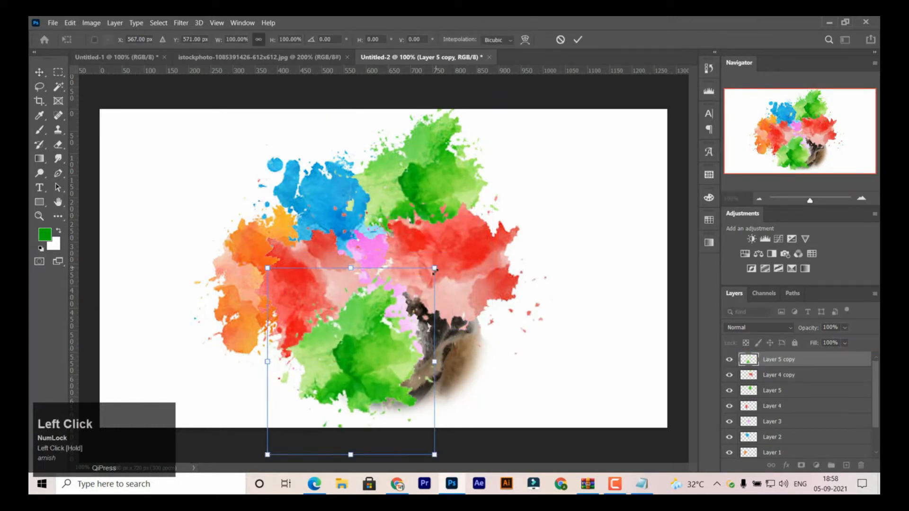
{"action": "mouse_move", "coordinate": [434, 455]}
{"action": "left_mouse_down"}
{"action": "mouse_move", "coordinate": [422, 441]}
{"action": "mouse_move", "coordinate": [442, 462]}
{"action": "left_mouse_up"}
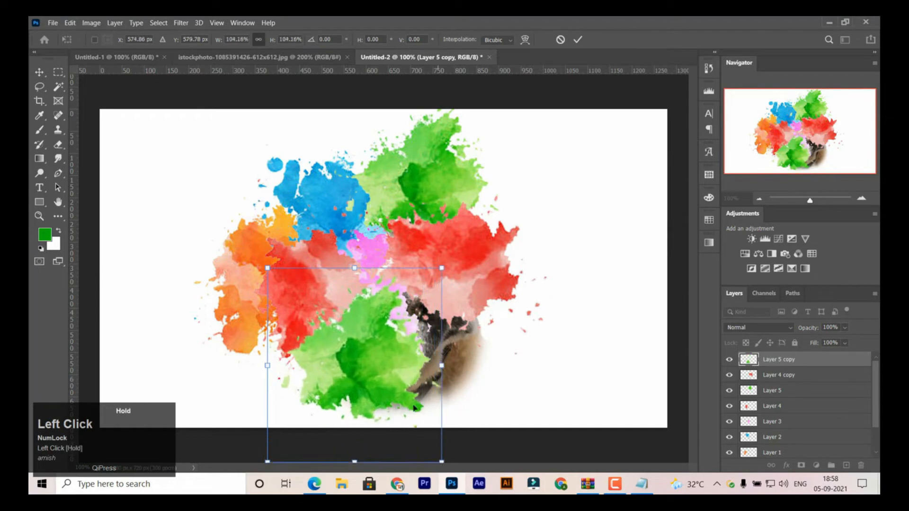
{"action": "left_click_drag", "start_coordinate": [398, 385], "coordinate": [396, 399]}
{"action": "key", "text": "Return"}
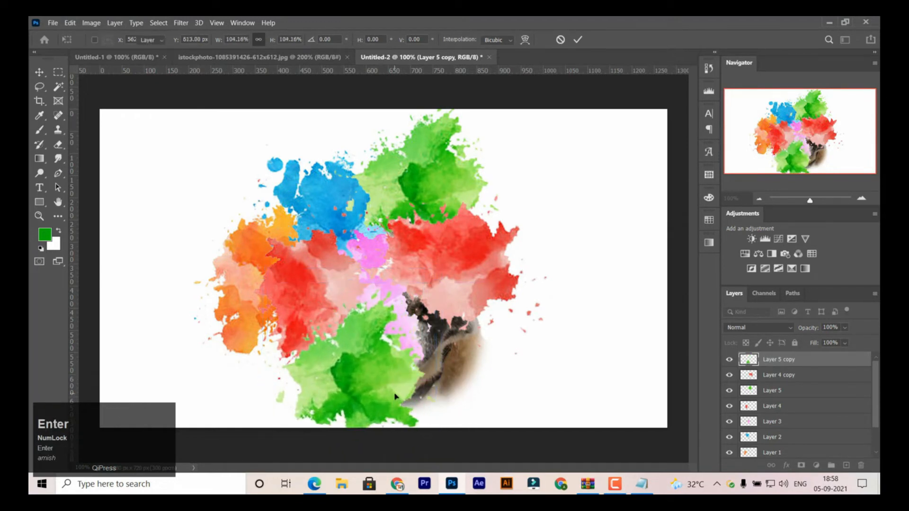
- Duplicate the blue splash layer and bring the copy to the top of the layer stack
{"action": "left_click", "coordinate": [338, 198]}
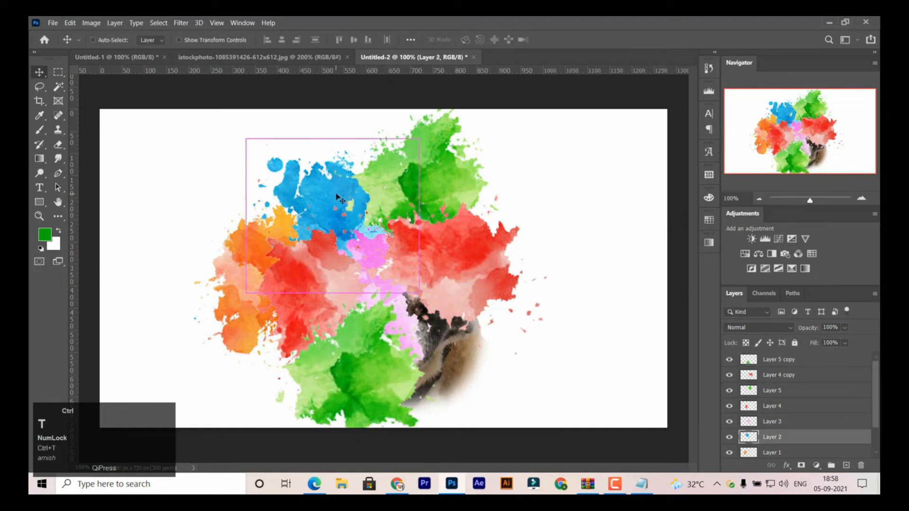
{"action": "key", "text": "Return"}
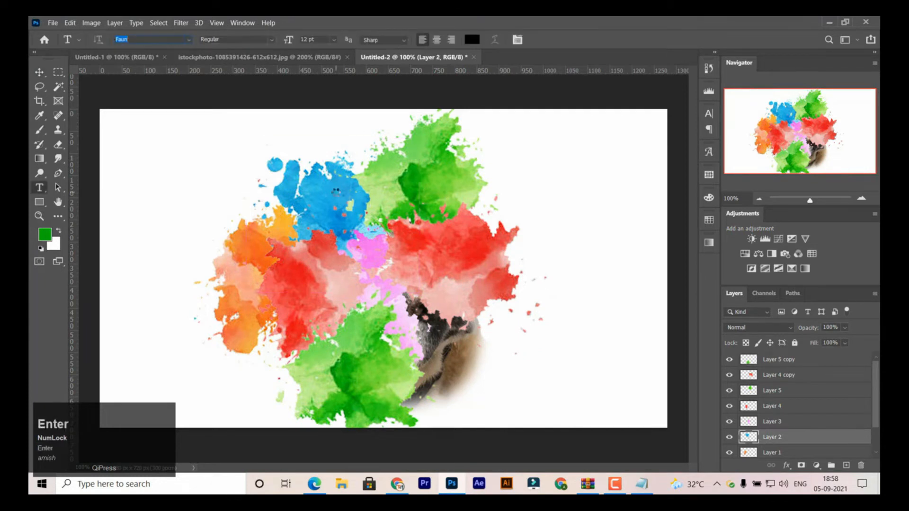
{"action": "left_click", "coordinate": [40, 72]}
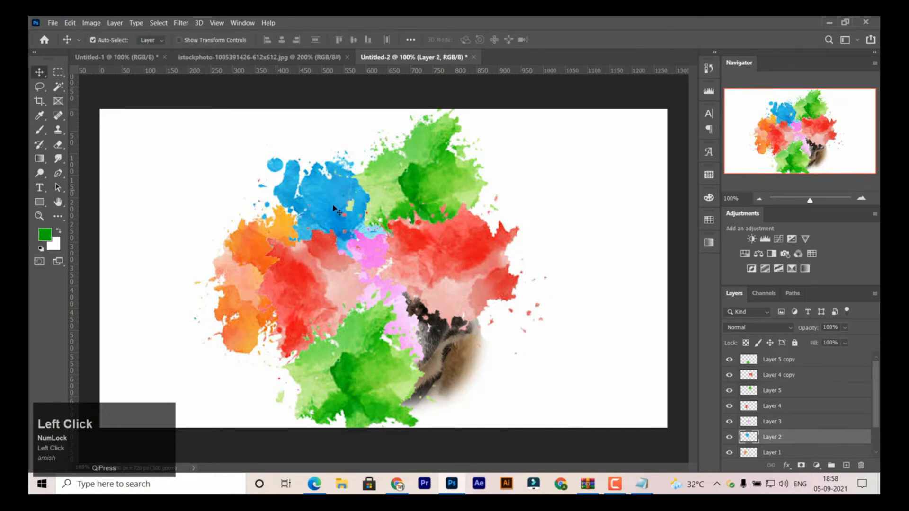
{"action": "key", "text": "ctrl+j"}
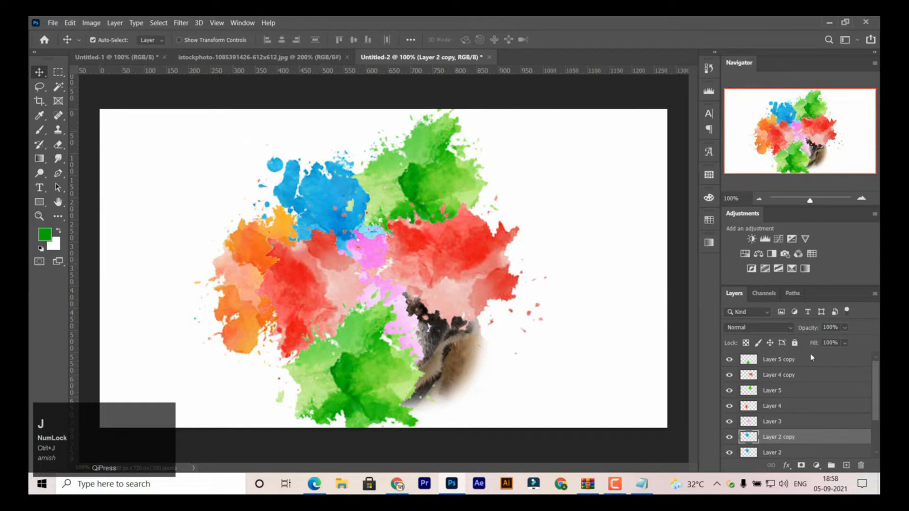
{"action": "left_click_drag", "start_coordinate": [778, 440], "coordinate": [778, 358]}
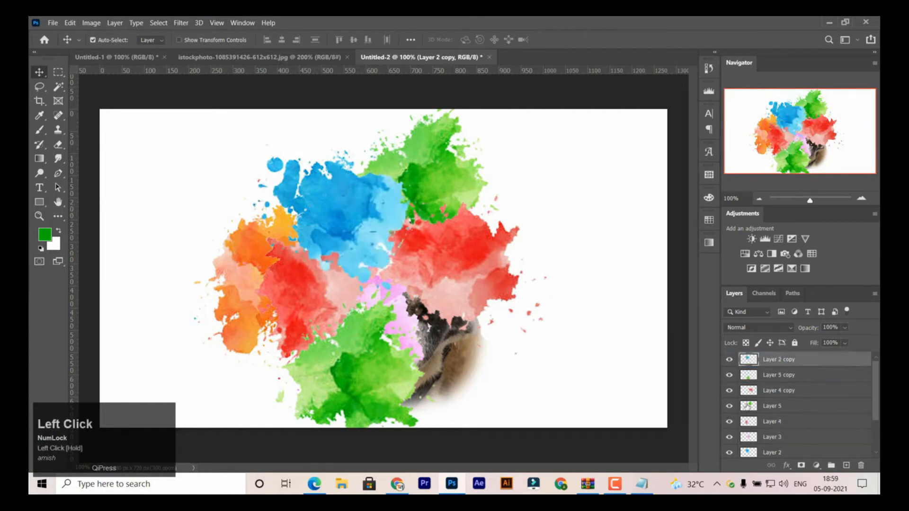
- Move the blue splash copy over the dog's lower right muzzle with Free Transform and rotate it clockwise
{"action": "key", "text": "ctrl"}
{"action": "left_click_drag", "start_coordinate": [354, 211], "coordinate": [458, 341]}
{"action": "left_click_drag", "start_coordinate": [547, 264], "coordinate": [572, 317]}
{"action": "left_click_drag", "start_coordinate": [467, 361], "coordinate": [467, 352]}
{"action": "key", "text": "Return"}
- Stretch the lower green splash copy wider and taller with Free Transform to fill the gaps beside the blue splash copy
{"action": "left_click", "coordinate": [402, 392]}
{"action": "key", "text": "ctrl+t"}
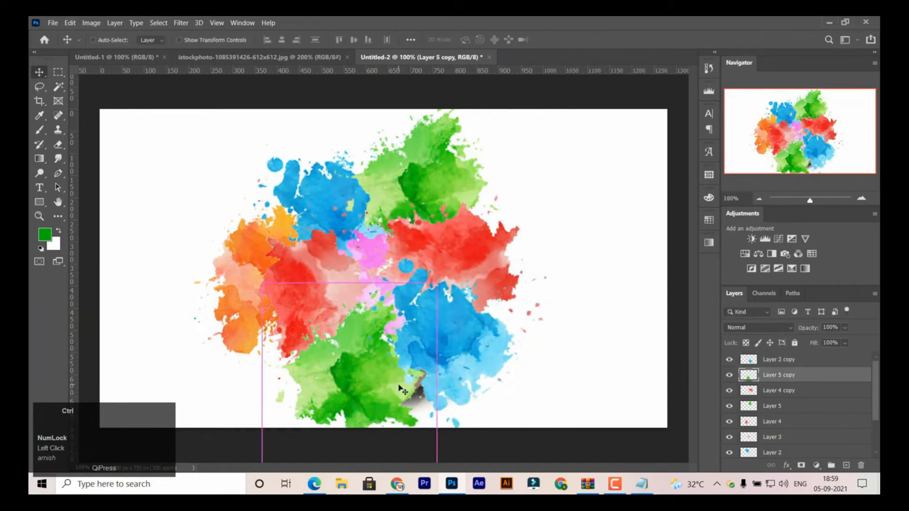
{"action": "left_click_drag", "start_coordinate": [436, 379], "coordinate": [456, 373]}
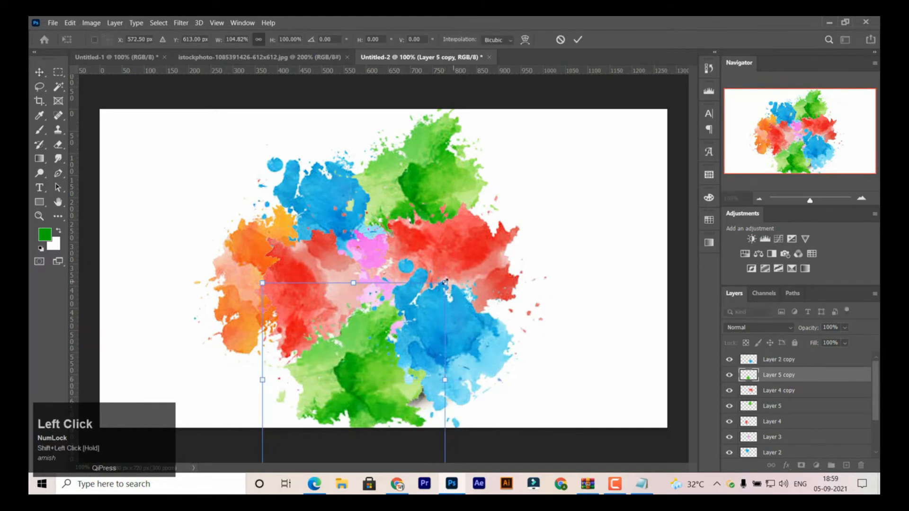
{"action": "left_click_drag", "start_coordinate": [455, 282], "coordinate": [467, 256]}
{"action": "key", "text": "Return"}
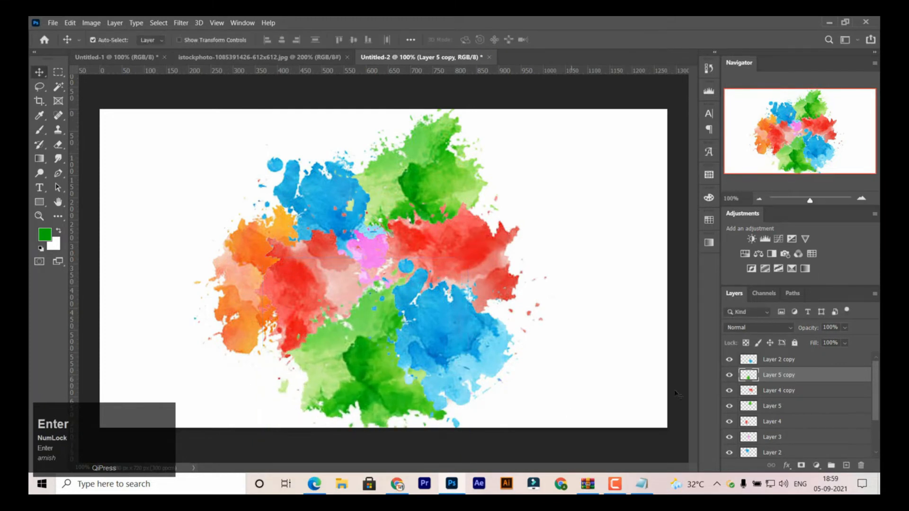
- Hide the dog image and Background layers, and select the topmost splash layer, Layer 2 copy
{"action": "left_click_drag", "start_coordinate": [877, 369], "coordinate": [867, 422]}
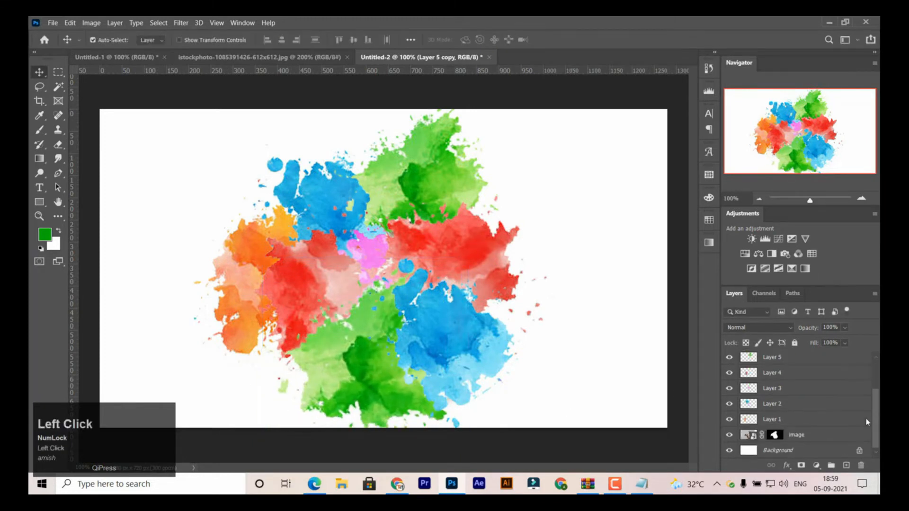
{"action": "left_click", "coordinate": [729, 451]}
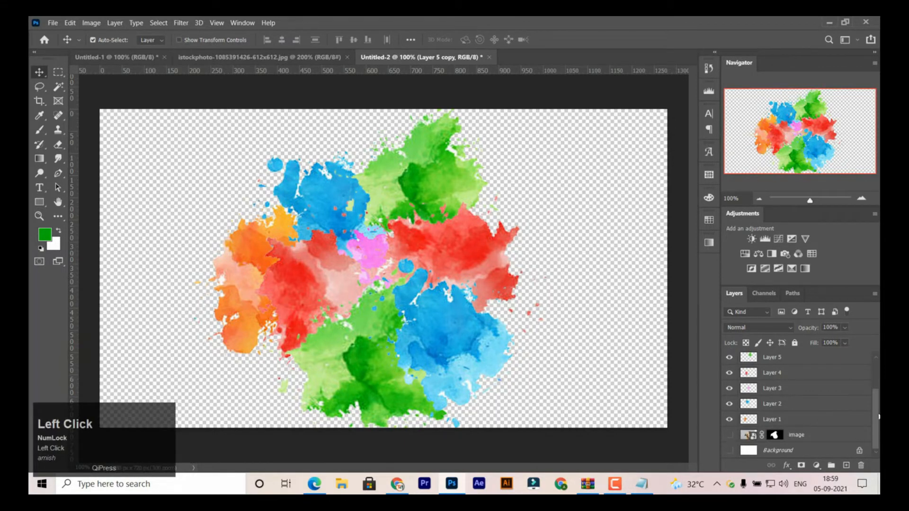
{"action": "left_click_drag", "start_coordinate": [876, 415], "coordinate": [876, 387]}
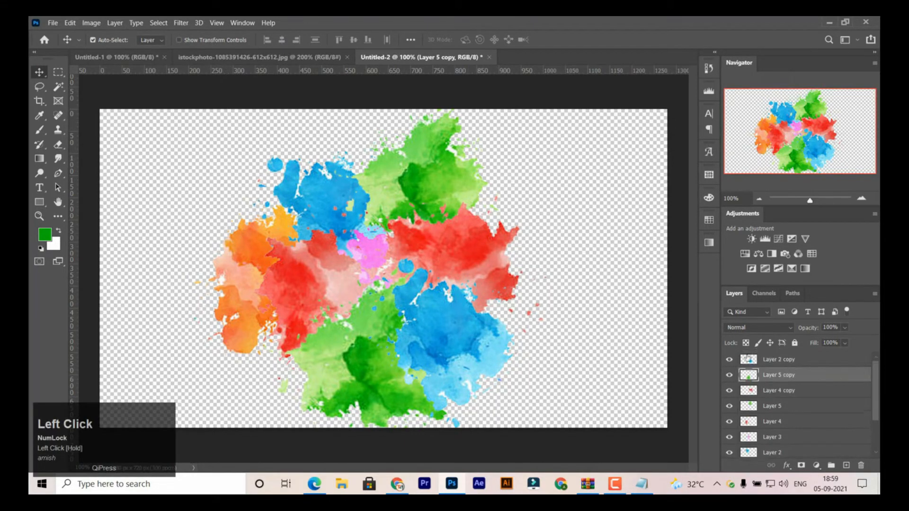
{"action": "left_click", "coordinate": [748, 359]}
{"action": "left_click_drag", "start_coordinate": [876, 395], "coordinate": [877, 424]}
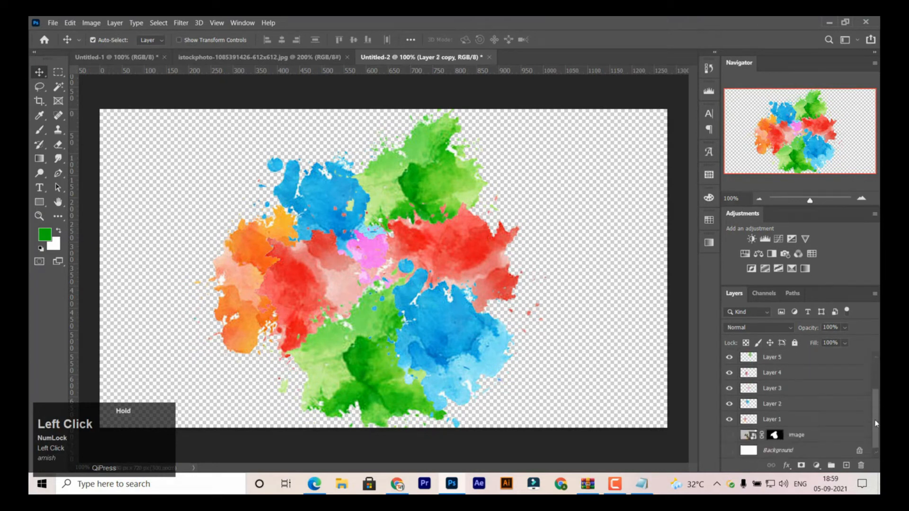
{"action": "left_click", "coordinate": [754, 421]}
{"action": "scroll", "coordinate": [874, 410], "scroll_direction": "up", "scroll_amount": 3}
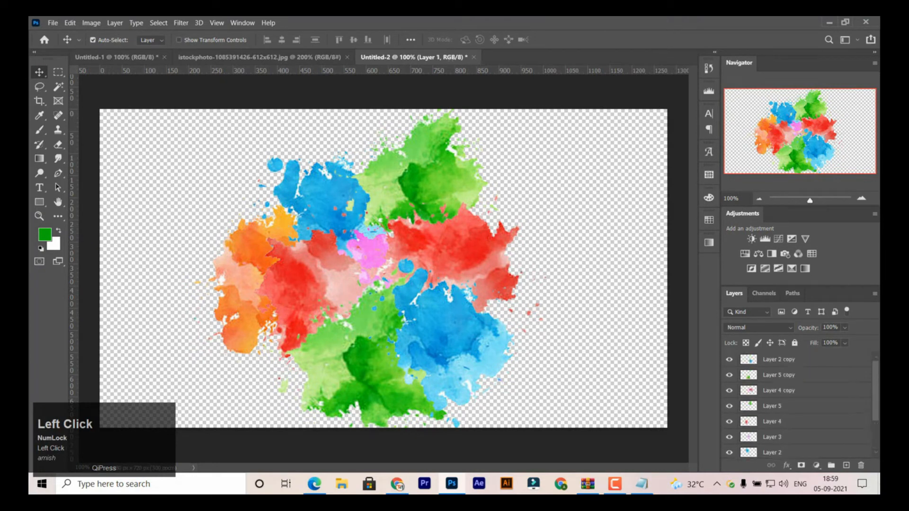
{"action": "left_click", "coordinate": [751, 362]}
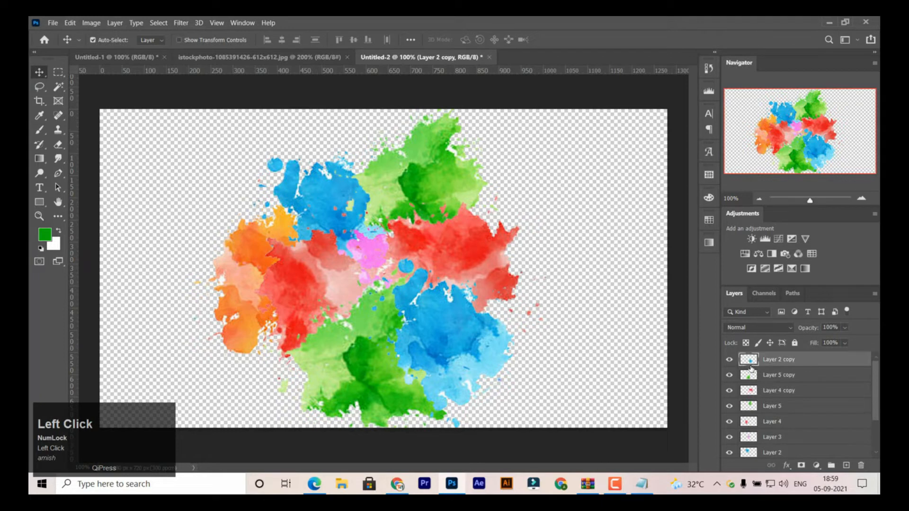
- Switch to Notepad and add the line "Now hide the layer that is main image and background layer."
{"action": "left_click", "coordinate": [642, 484]}
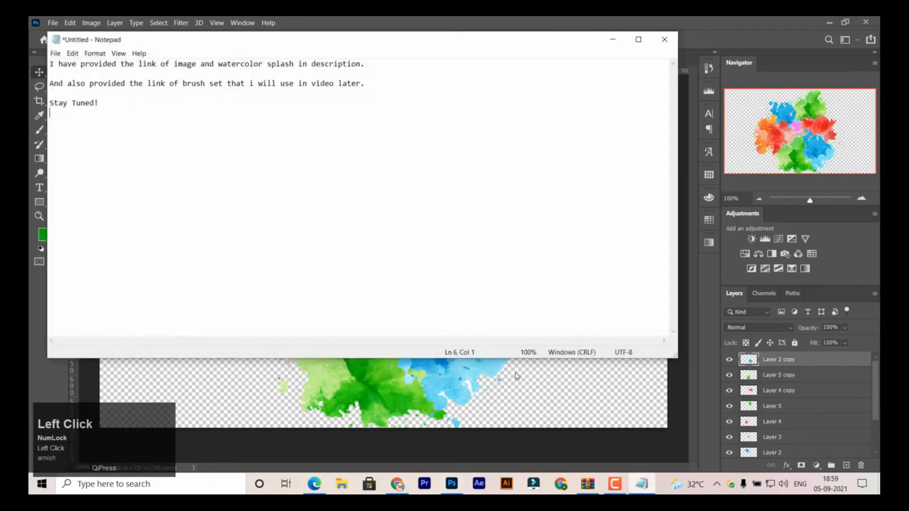
{"action": "key", "text": "Return"}
{"action": "type", "text": "Now "}
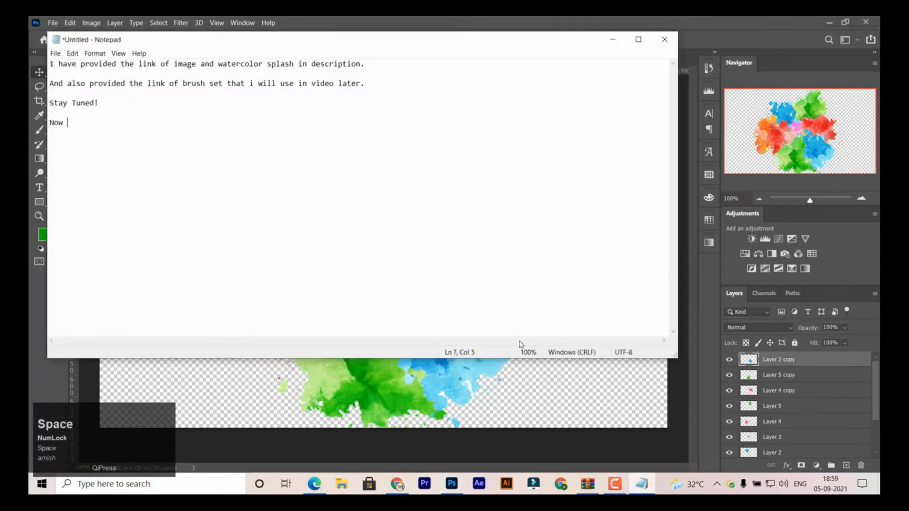
{"action": "type", "text": "hide the layer that is "}
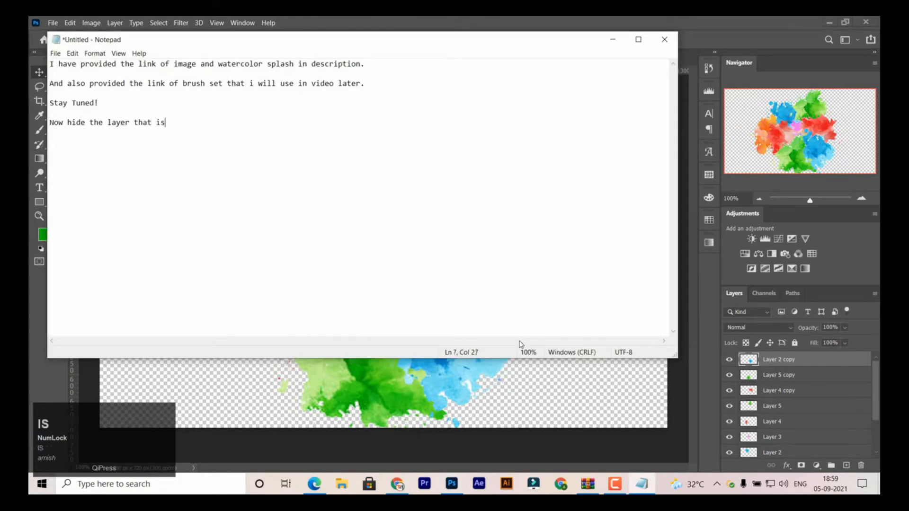
{"action": "type", "text": "main image "}
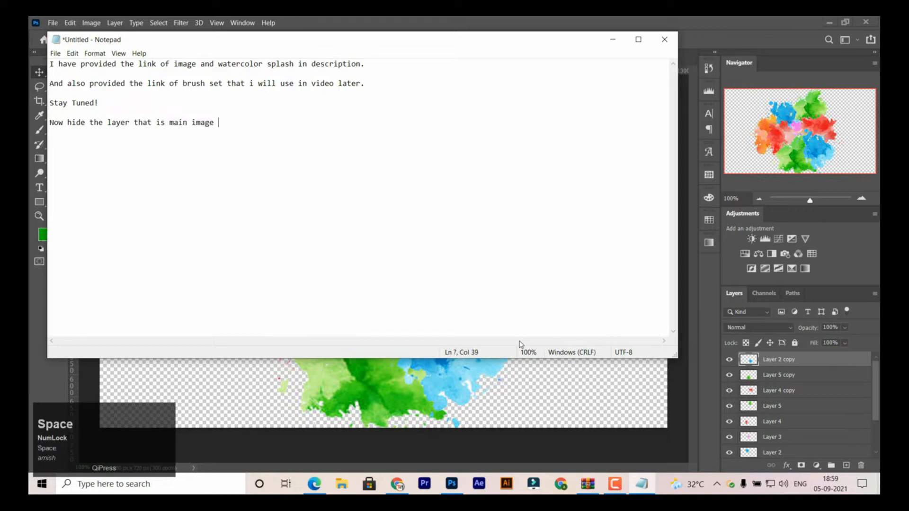
{"action": "type", "text": "and backgro"}
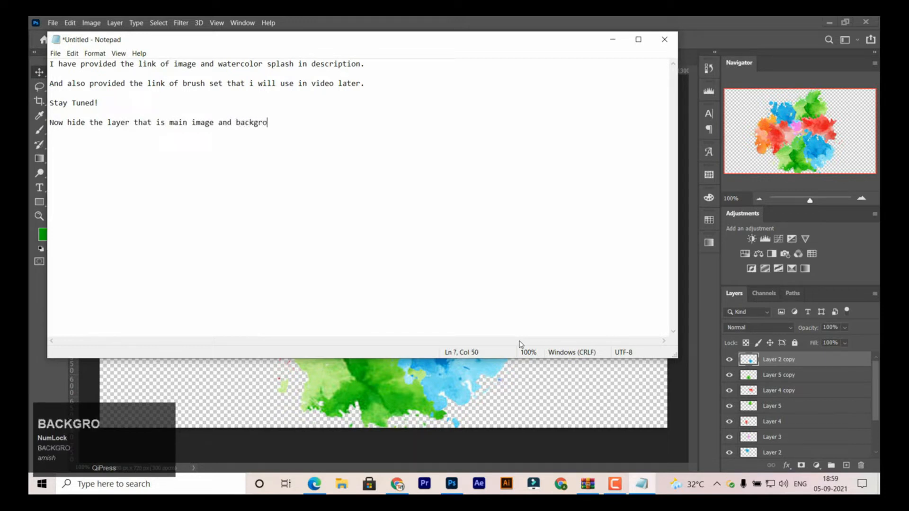
{"action": "type", "text": "und layer."}
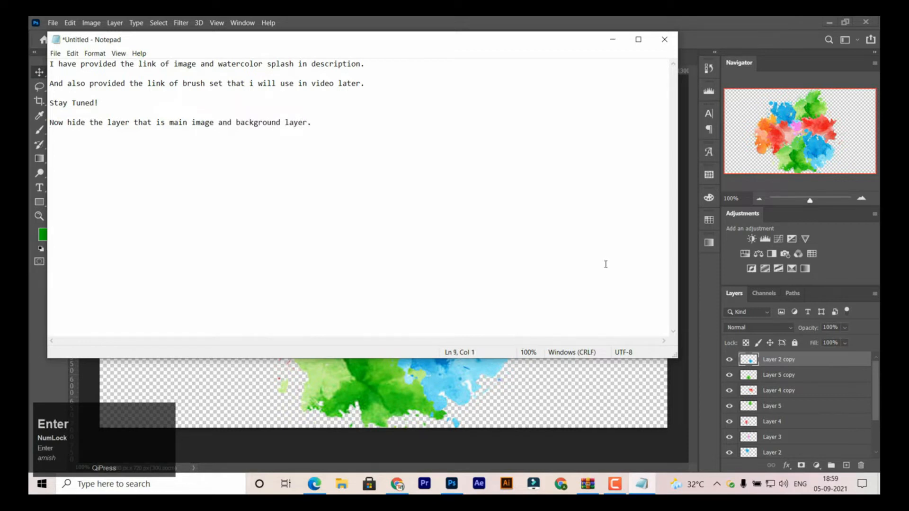
- Check the layer stack in Photoshop, and add the line "And unhide the watercolor splash images" to the Notepad note
{"action": "left_click", "coordinate": [763, 359]}
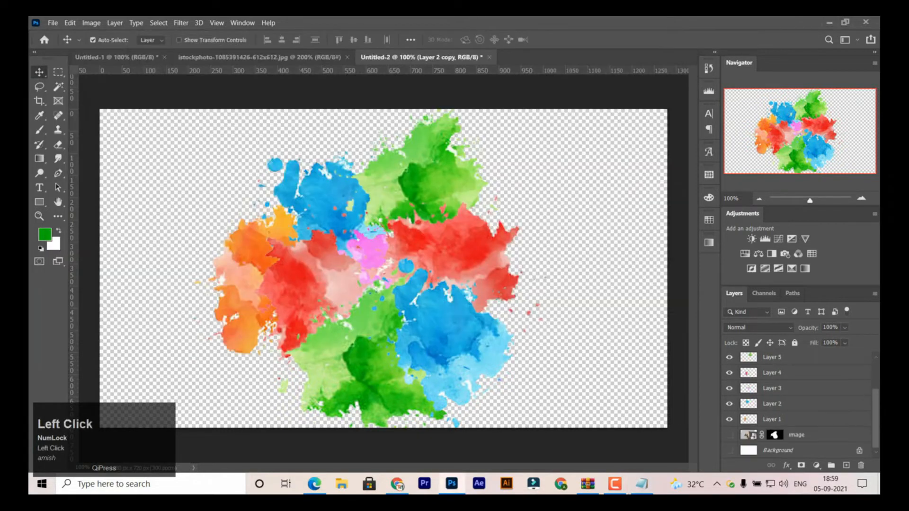
{"action": "left_click", "coordinate": [642, 482]}
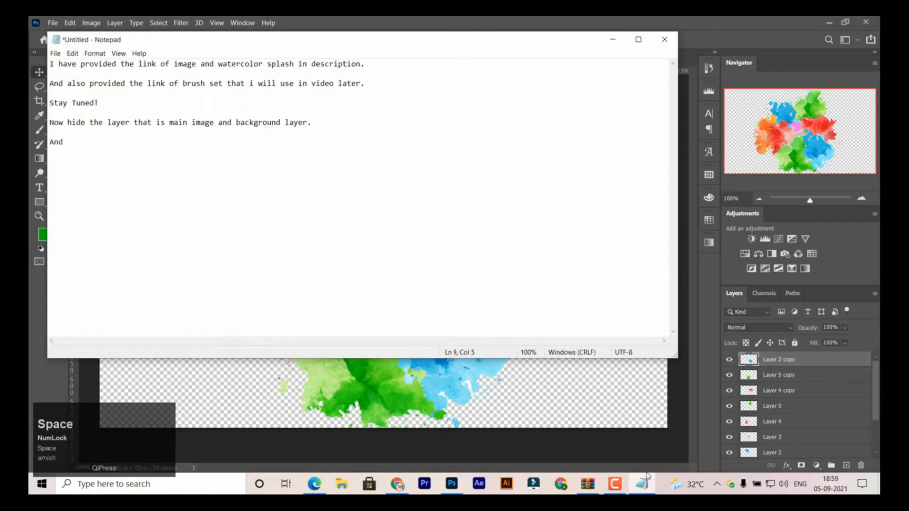
{"action": "type", "text": "u"}
{"action": "key", "text": "BackSpace"}
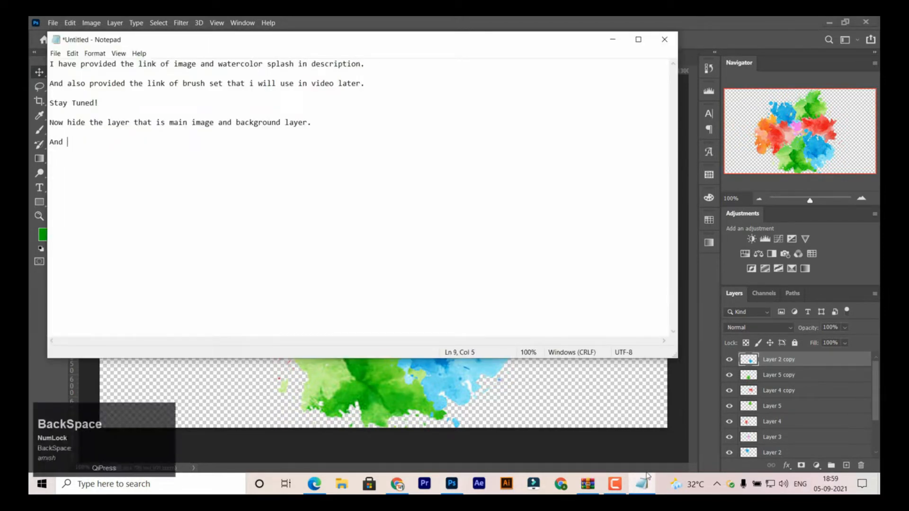
{"action": "type", "text": "unhide t"}
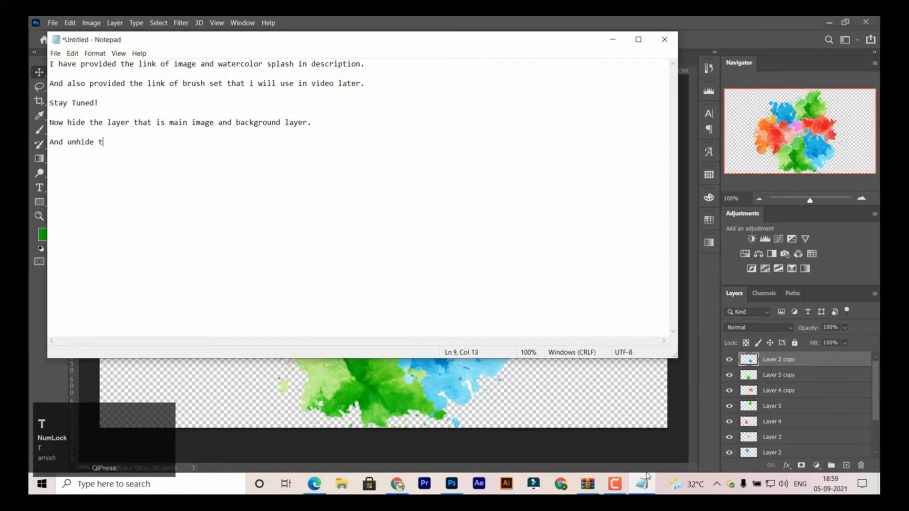
{"action": "type", "text": "he watercol"}
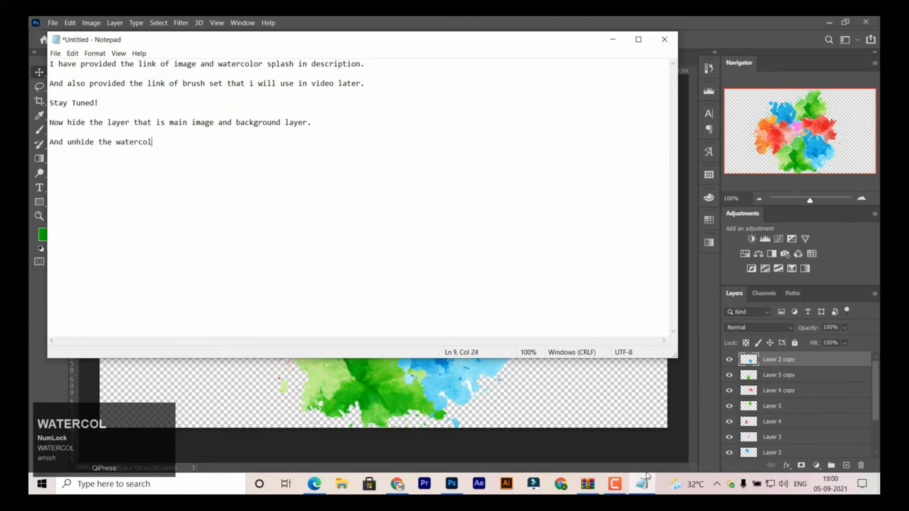
{"action": "type", "text": "or splas"}
{"action": "type", "text": "h images"}
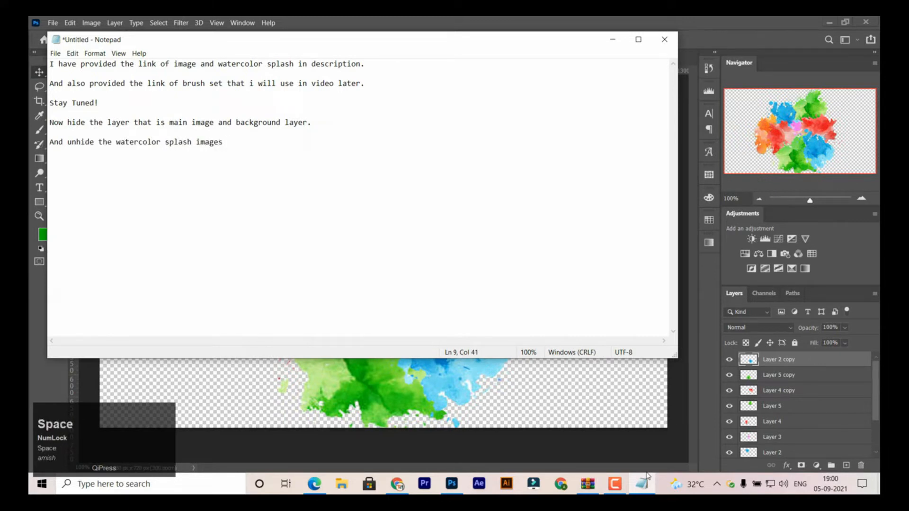
{"action": "key", "text": "Return"}
- Add the line "And select the top most layer and Click" to the note
{"action": "key", "text": "Return"}
{"action": "type", "text": "And c"}
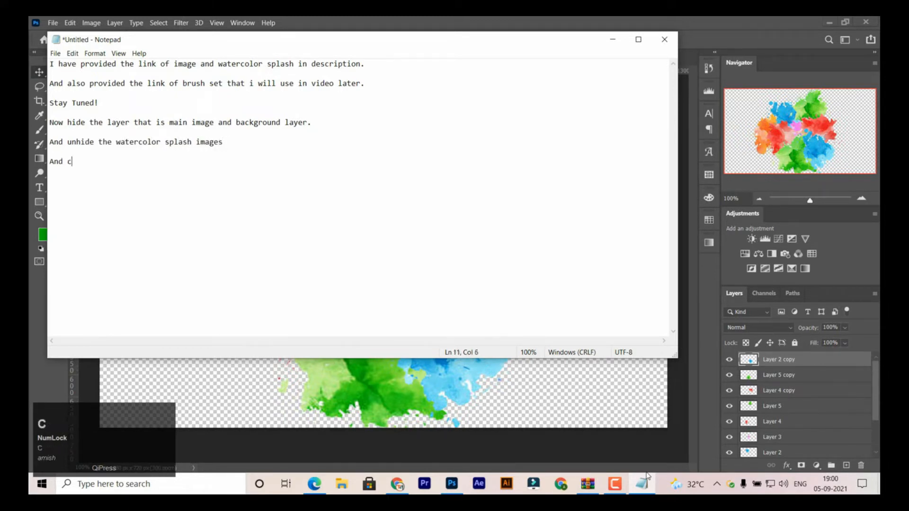
{"action": "key", "text": "BackSpace"}
{"action": "key", "text": "BackSpace"}
{"action": "type", "text": "select the top mos"}
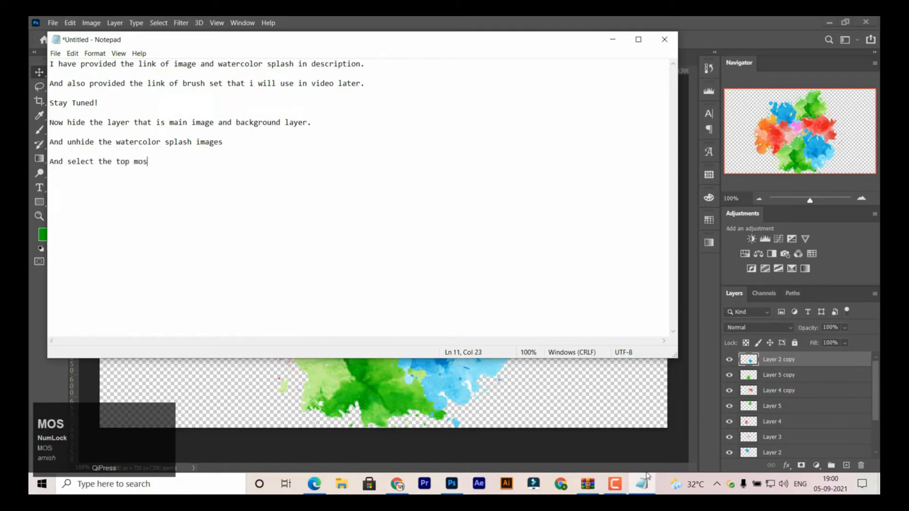
{"action": "type", "text": "t layer "}
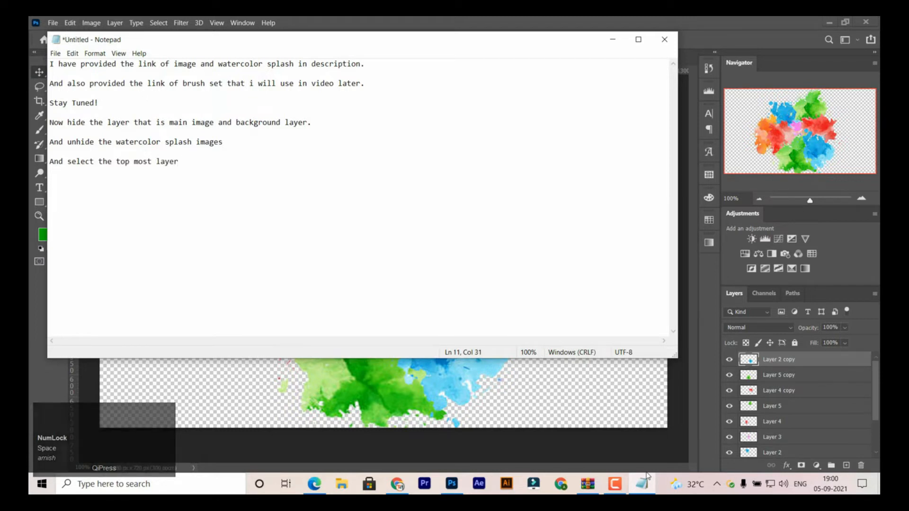
{"action": "type", "text": "and "}
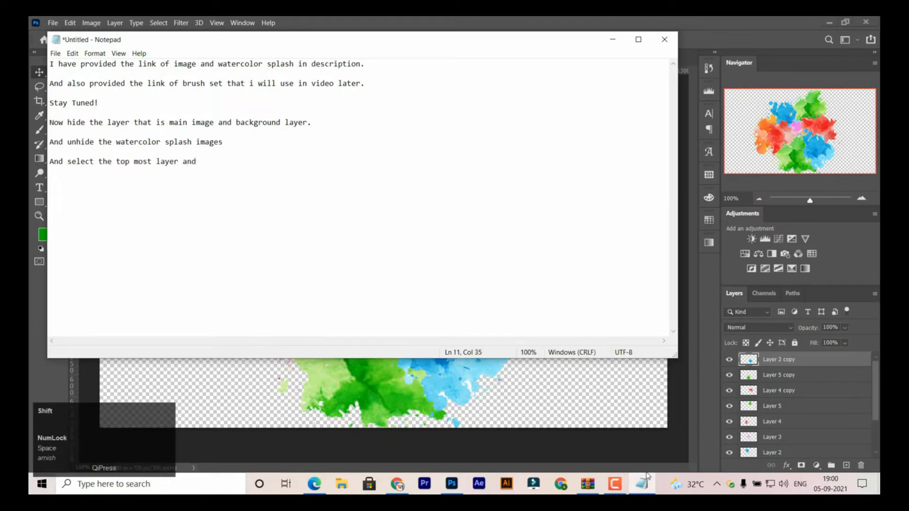
{"action": "type", "text": "Click"}
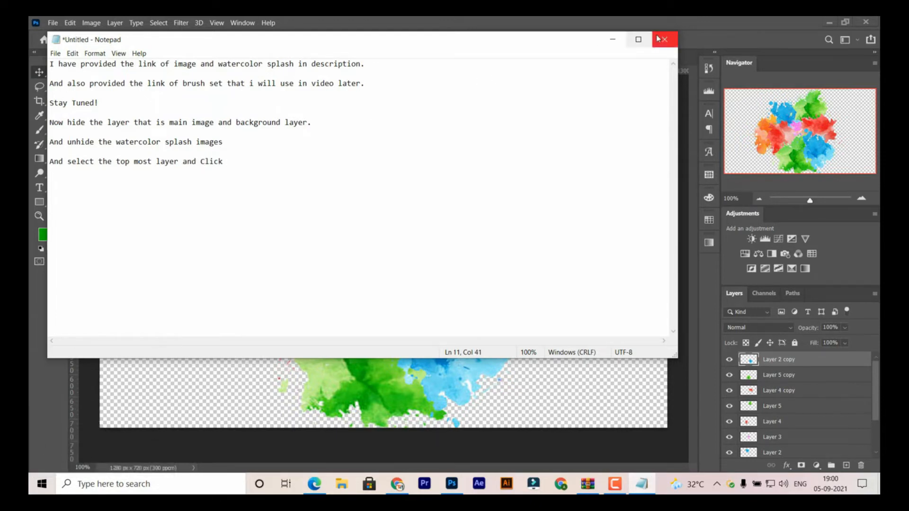
- Extend the note's last line with the shortcut "CTRL+Alt+Shift+E"
{"action": "left_click", "coordinate": [612, 39]}
{"action": "left_click", "coordinate": [641, 483]}
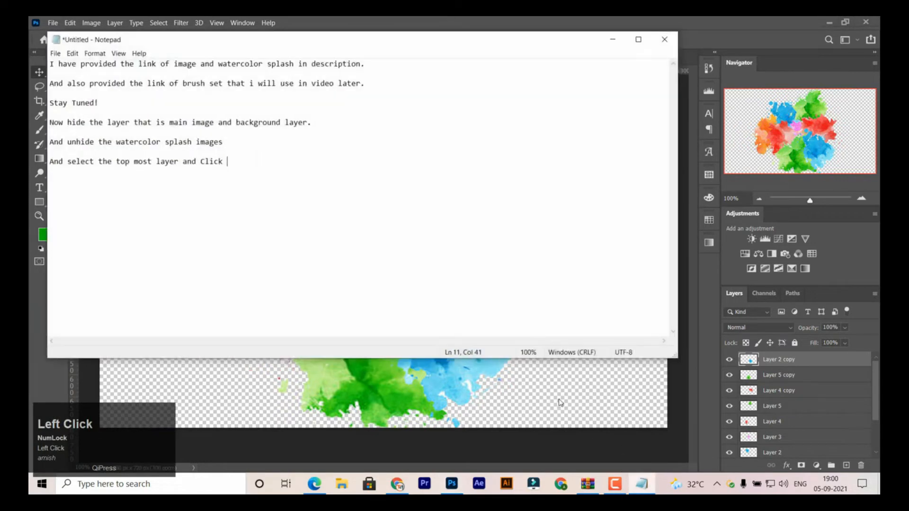
{"action": "type", "text": "CTR"}
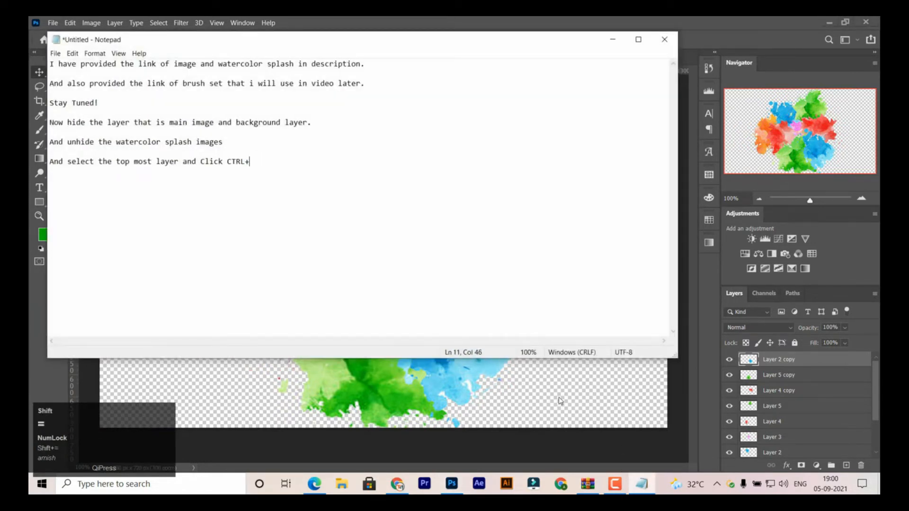
{"action": "type", "text": "L+Alt+Shif"}
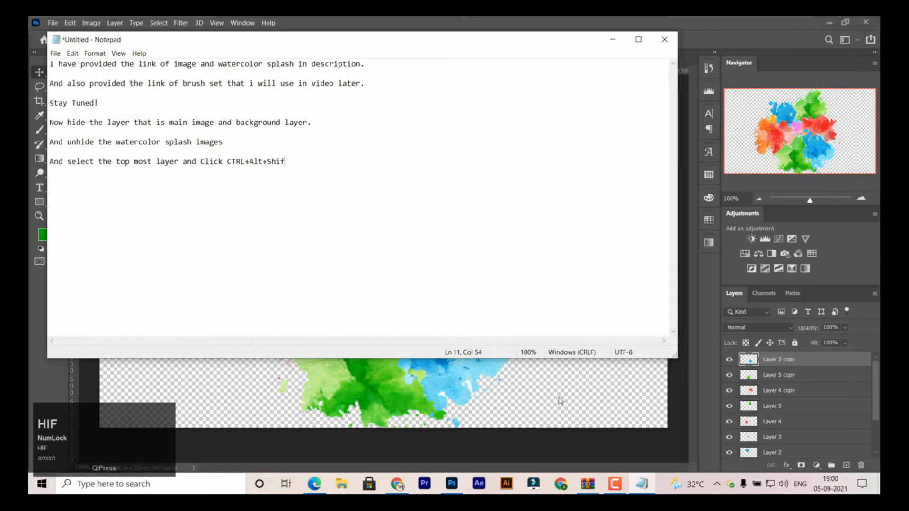
{"action": "type", "text": "t+E"}
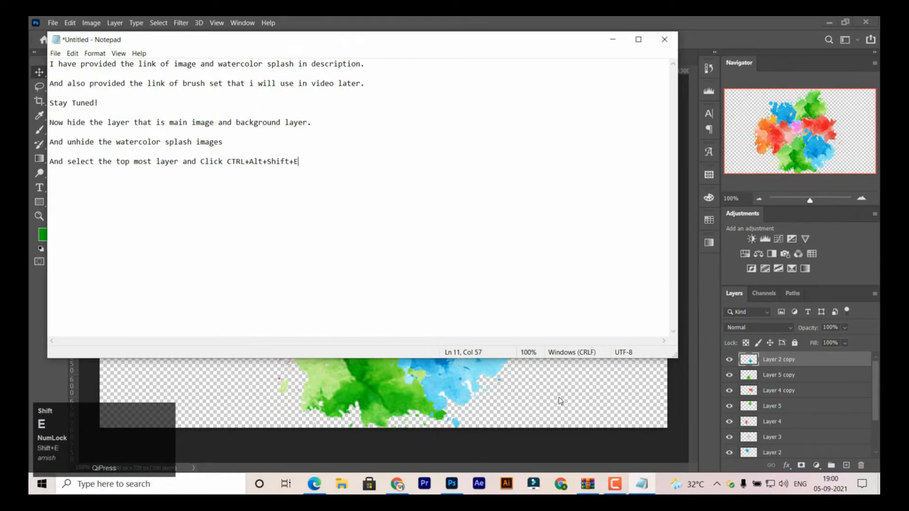
{"action": "type", "text": " to "}
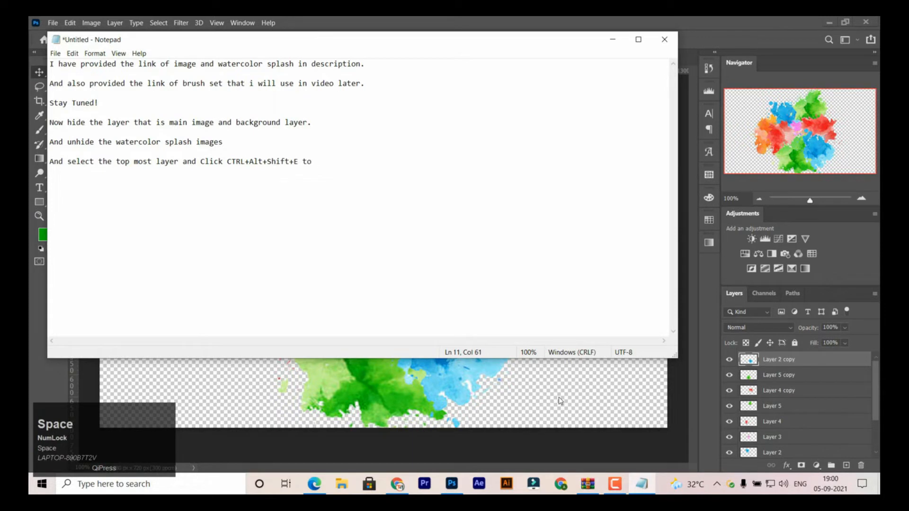
{"action": "type", "text": "take al"}
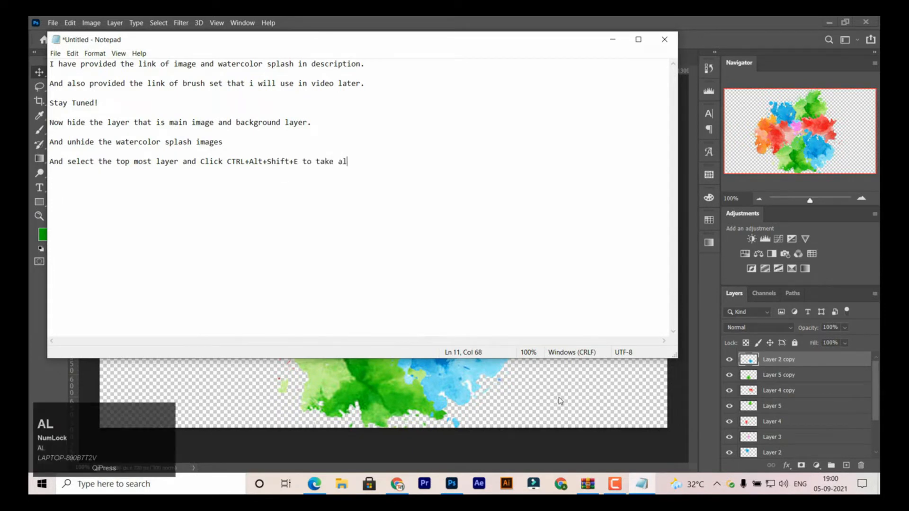
{"action": "type", "text": "l layer "}
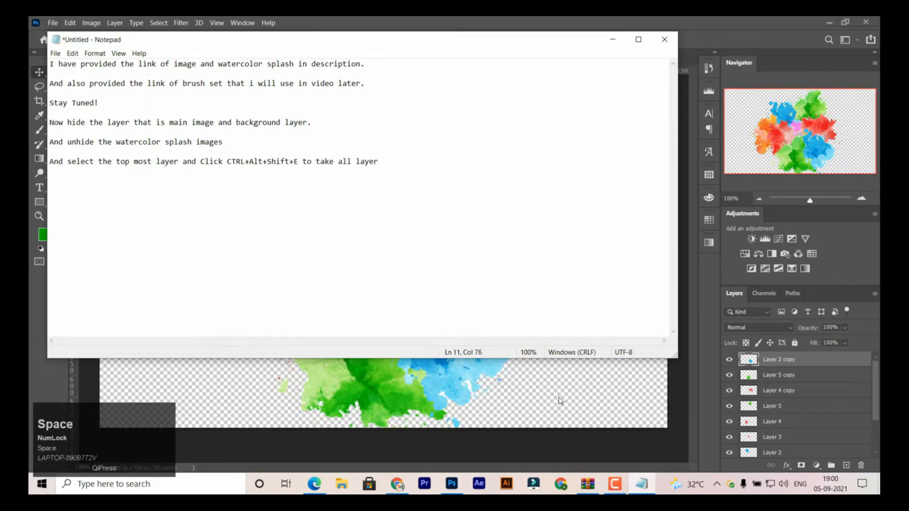
{"action": "type", "text": "tog"}
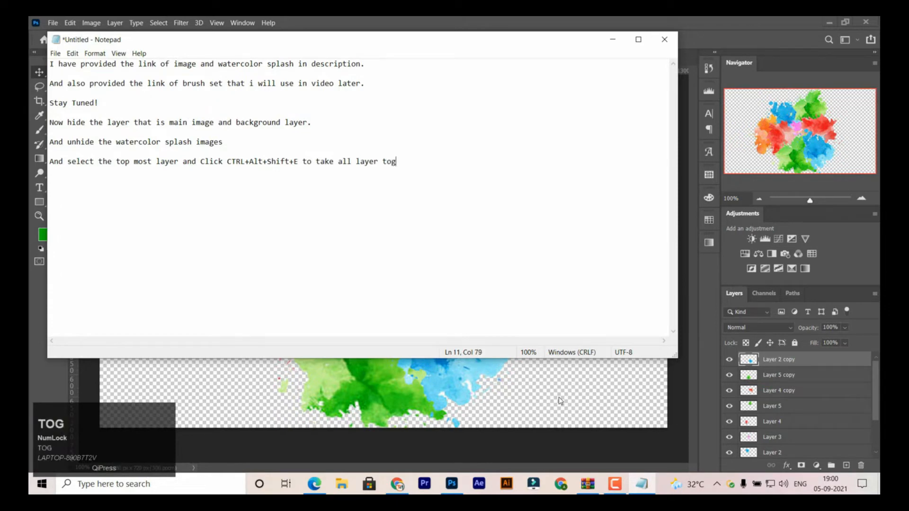
{"action": "type", "text": "ether."}
- Finish the note's line with "to take all layer together." and leave a blank line below it
{"action": "key", "text": "Return"}
{"action": "key", "text": "Return"}
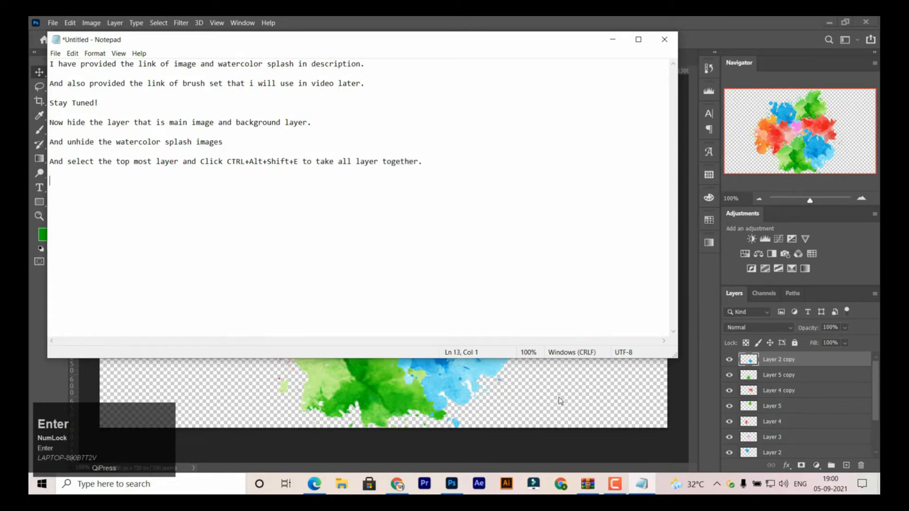
- Switch to Photoshop and stamp all visible splash layers into a new merged layer above Layer 2 copy
{"action": "left_click", "coordinate": [704, 374]}
{"action": "key", "text": "ctrl"}
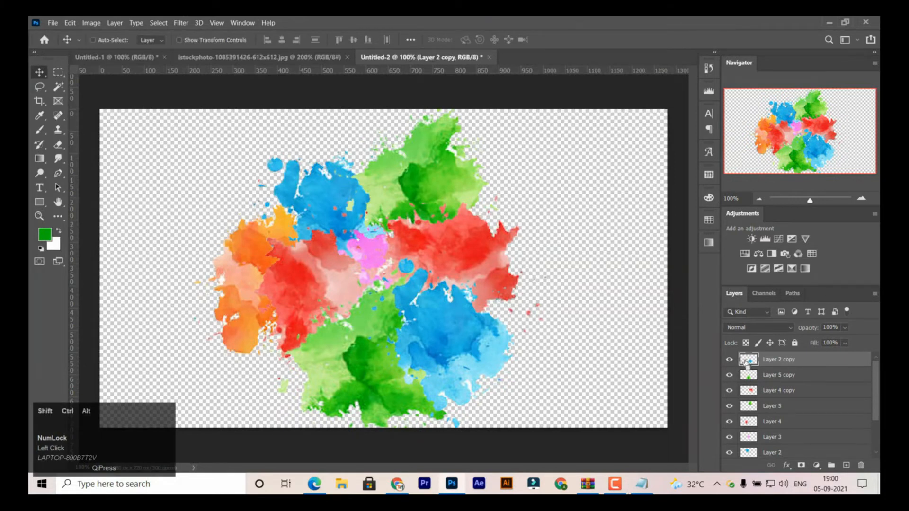
{"action": "key", "text": "ctrl+shift+alt+e"}
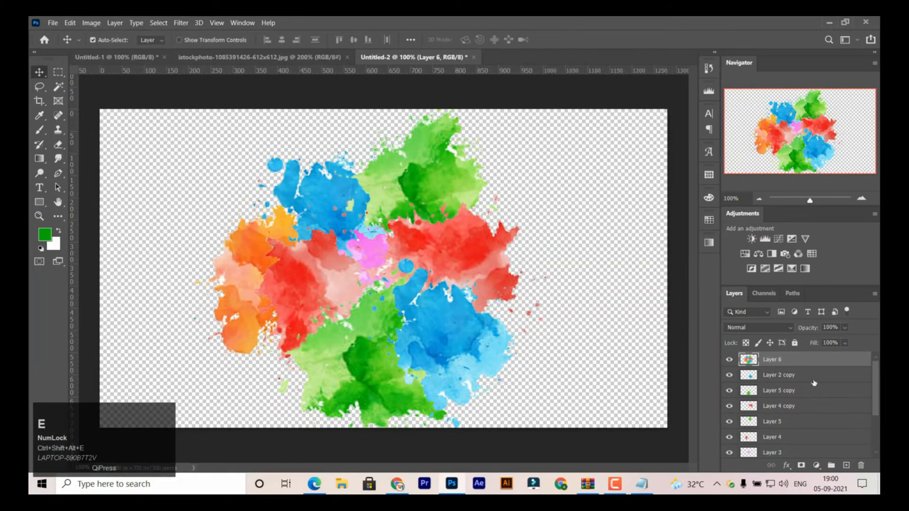
- Group the individual splash layers from Layer 1 up to Layer 2 copy
{"action": "left_click_drag", "start_coordinate": [875, 381], "coordinate": [875, 422]}
{"action": "left_click", "coordinate": [786, 420]}
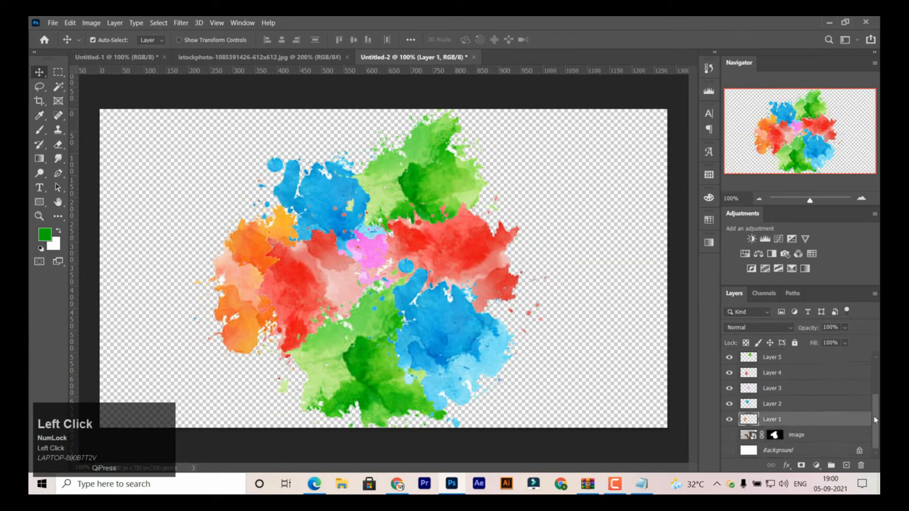
{"action": "scroll", "coordinate": [805, 388], "scroll_direction": "up", "scroll_amount": 3}
{"action": "left_click", "coordinate": [799, 380], "text": "shift"}
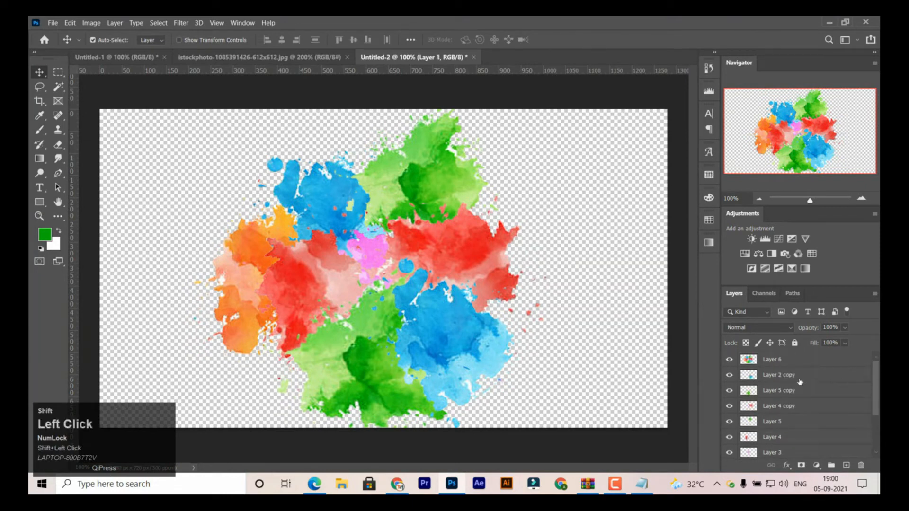
{"action": "key", "text": "ctrl+g"}
- Hide the splash group above the merged splash layer, and make the image and Background layers visible
{"action": "left_click", "coordinate": [728, 377]}
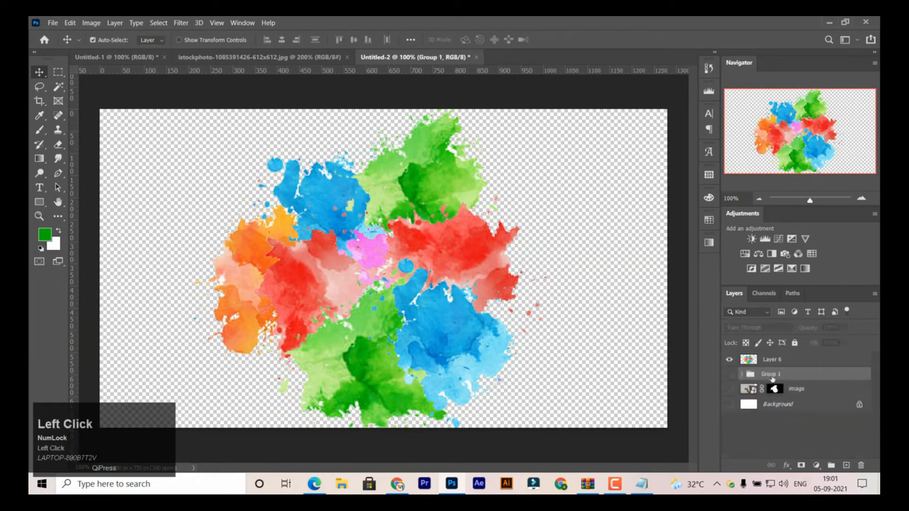
{"action": "left_click_drag", "start_coordinate": [772, 377], "coordinate": [771, 355]}
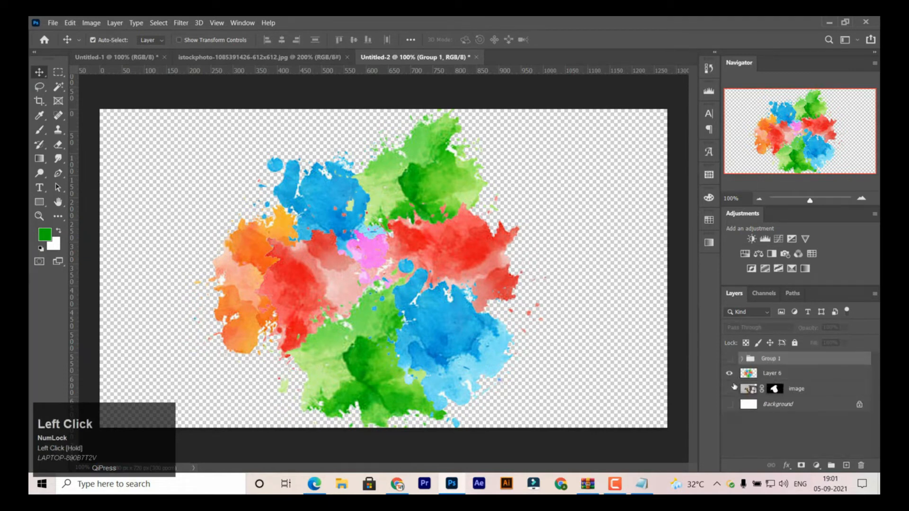
{"action": "left_click_drag", "start_coordinate": [734, 387], "coordinate": [729, 404]}
- Switch to Notepad and add the line "Now unhide the layers"
{"action": "left_click", "coordinate": [641, 483]}
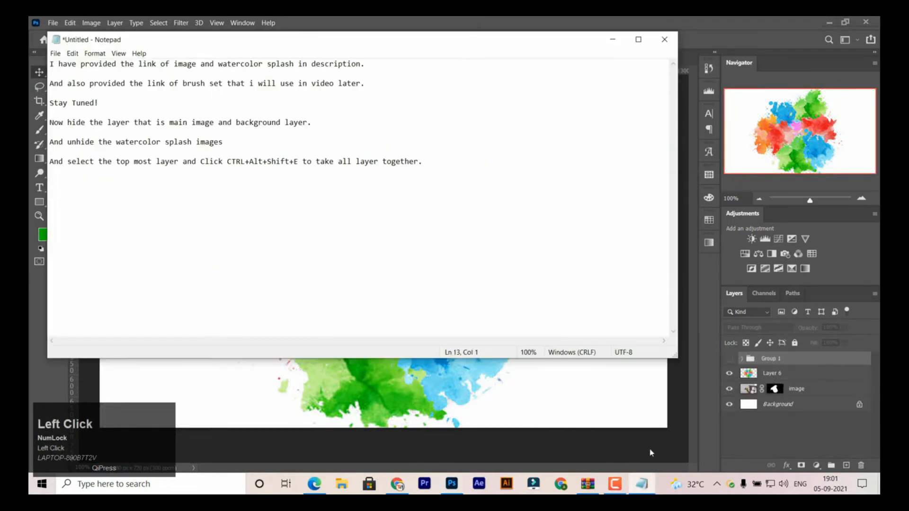
{"action": "type", "text": "Now unide"}
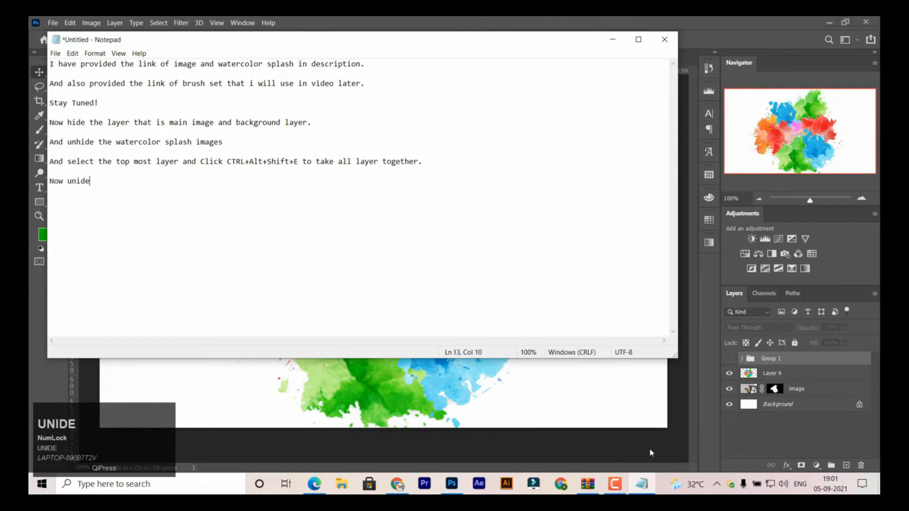
{"action": "key", "text": "BackSpace"}
{"action": "key", "text": "BackSpace"}
{"action": "key", "text": "BackSpace"}
{"action": "type", "text": "h"}
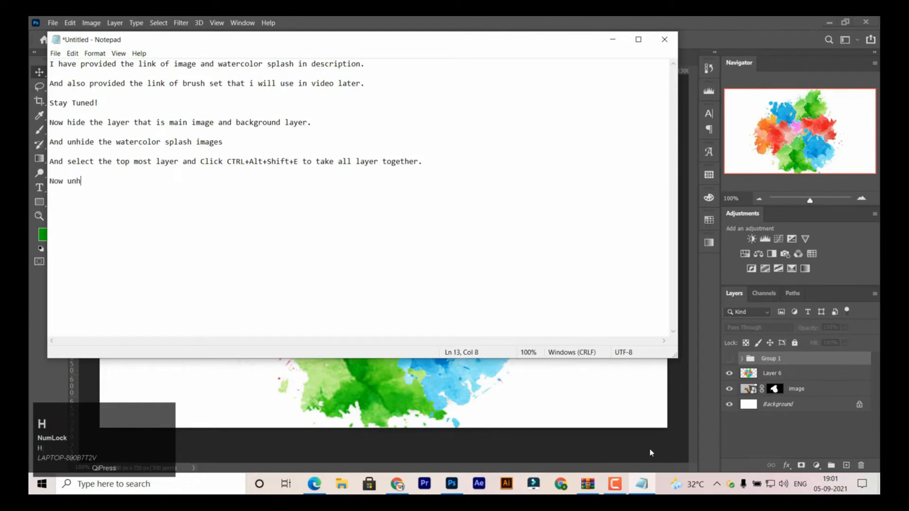
{"action": "type", "text": "ide the layers"}
{"action": "key", "text": "Return"}
- Add the line "ANd make the group of the splash image and hide it." to the Notepad note
{"action": "left_click", "coordinate": [582, 20]}
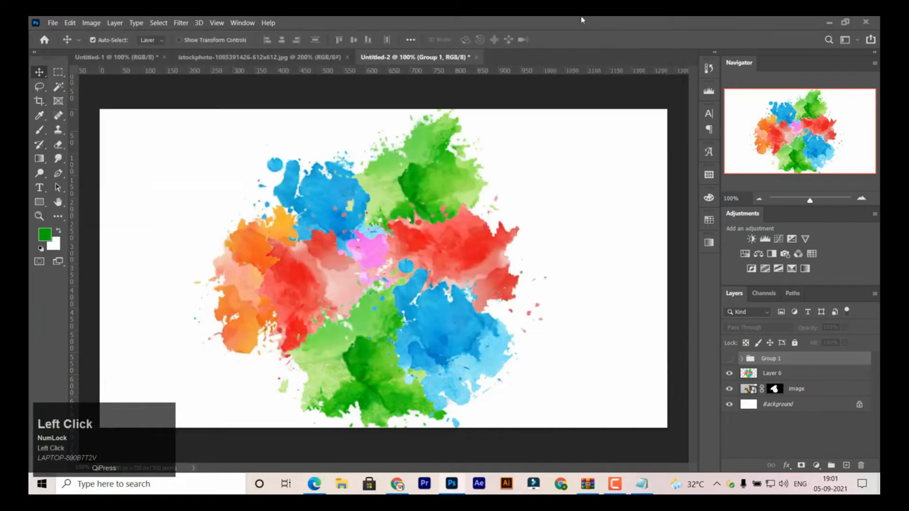
{"action": "left_click", "coordinate": [641, 484]}
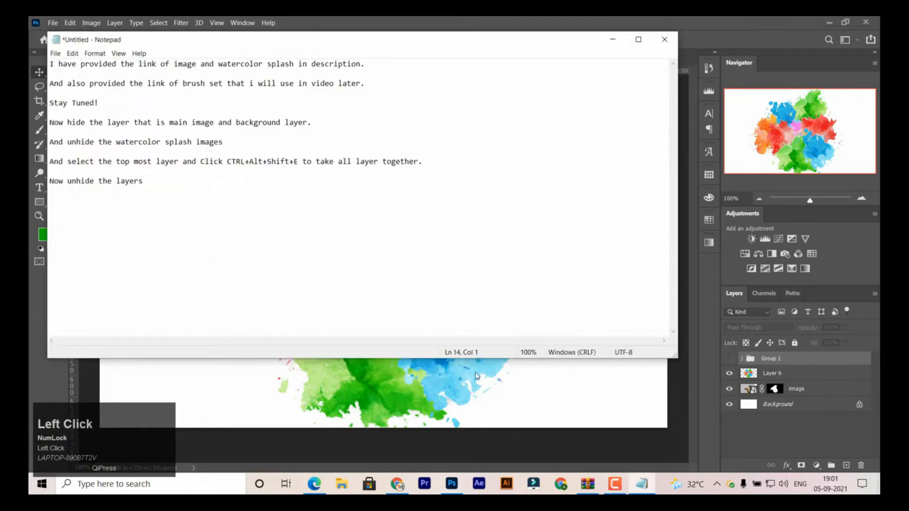
{"action": "type", "text": "ANd make the"}
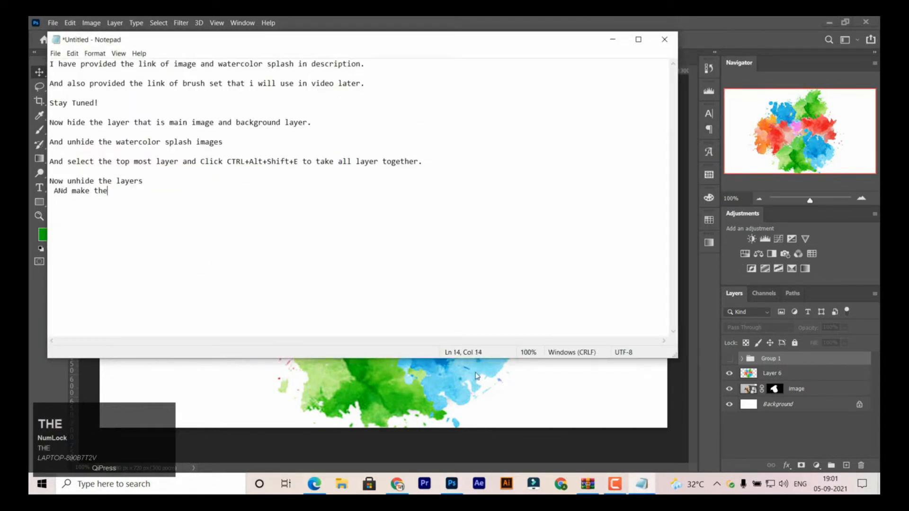
{"action": "type", "text": " group of the splash "}
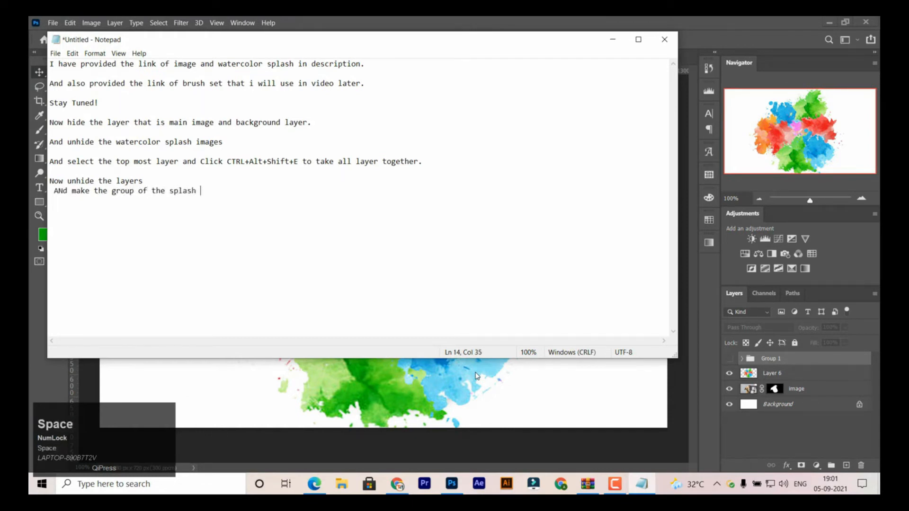
{"action": "type", "text": "image and hide it"}
{"action": "key", "text": "BackSpace"}
{"action": "type", "text": "."}
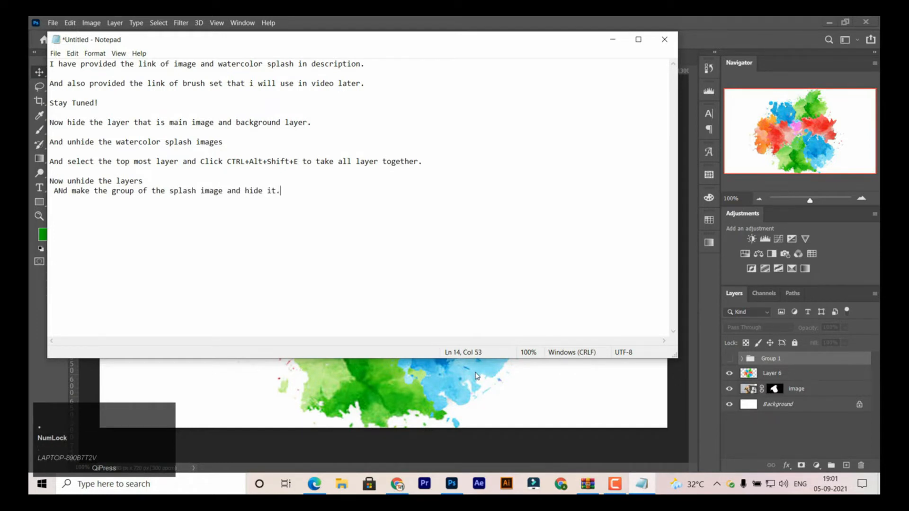
- Switch to Photoshop and clip the merged splash layer to the masked image layer with a clipping mask
{"action": "left_click", "coordinate": [477, 376]}
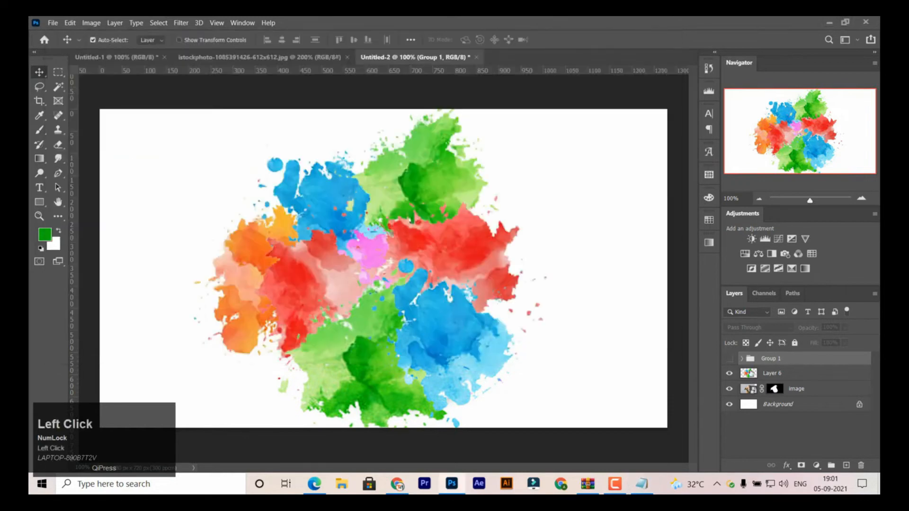
{"action": "left_click", "coordinate": [750, 374]}
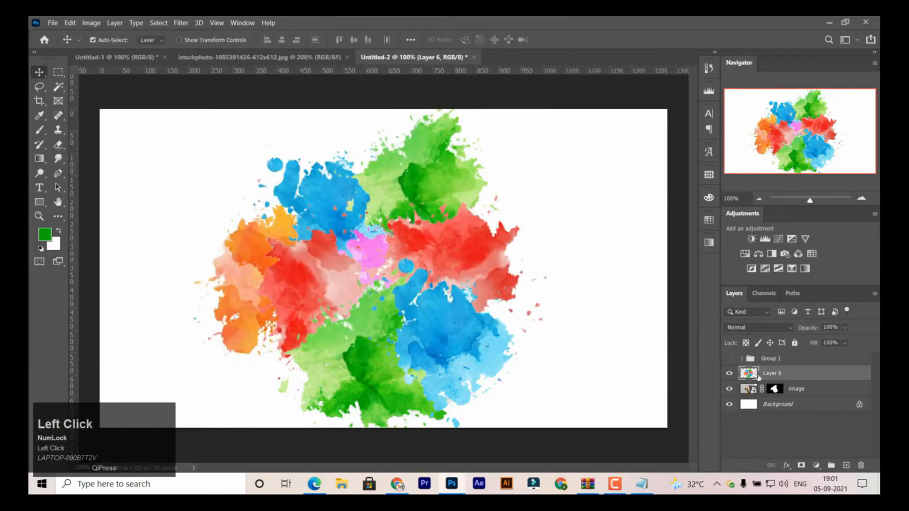
{"action": "right_click", "coordinate": [771, 376]}
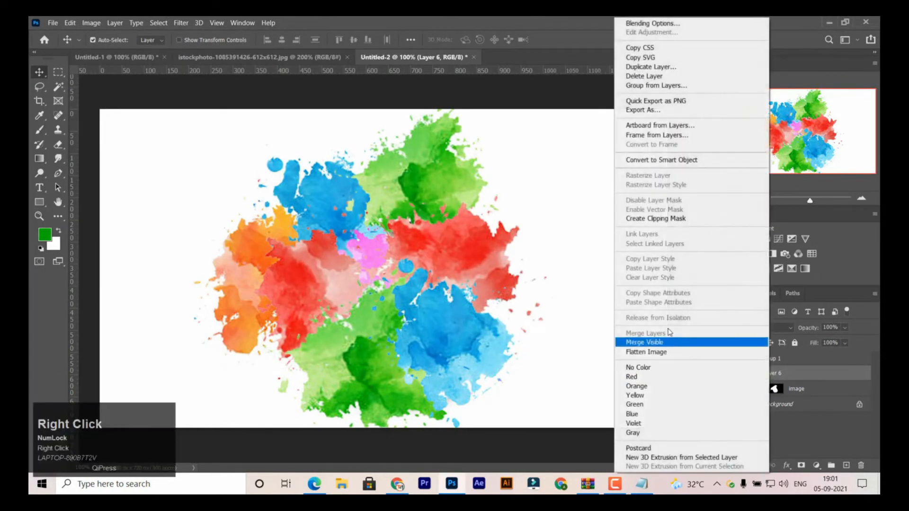
{"action": "left_click", "coordinate": [671, 219]}
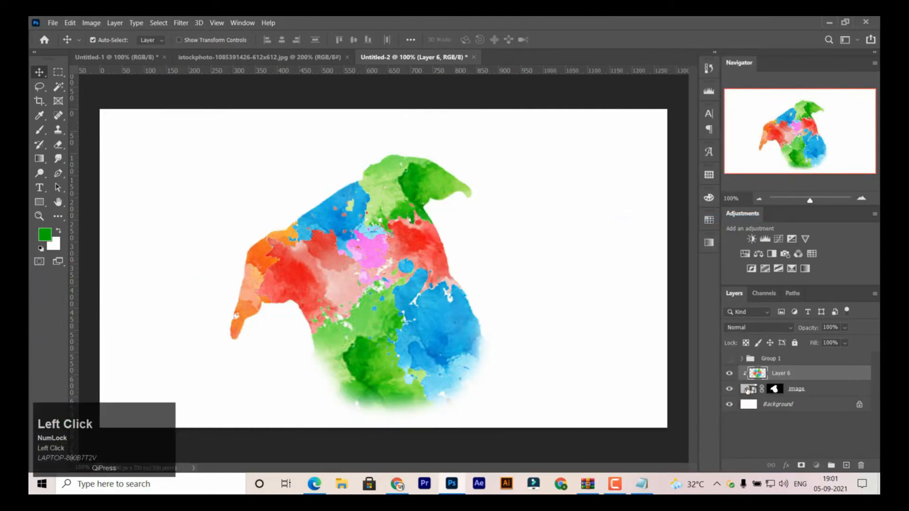
- Try the Color blend mode on the image layer, and undo it
{"action": "left_click", "coordinate": [748, 391]}
{"action": "left_click", "coordinate": [747, 328]}
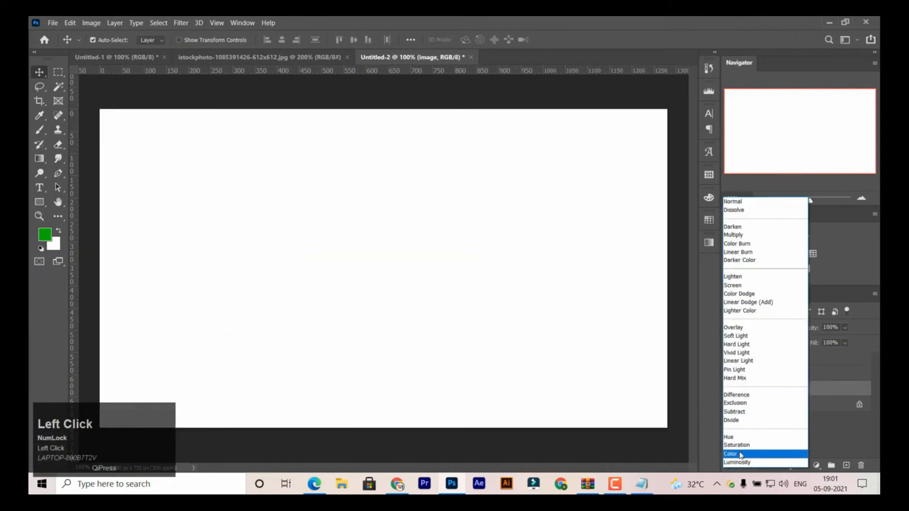
{"action": "left_click", "coordinate": [741, 455]}
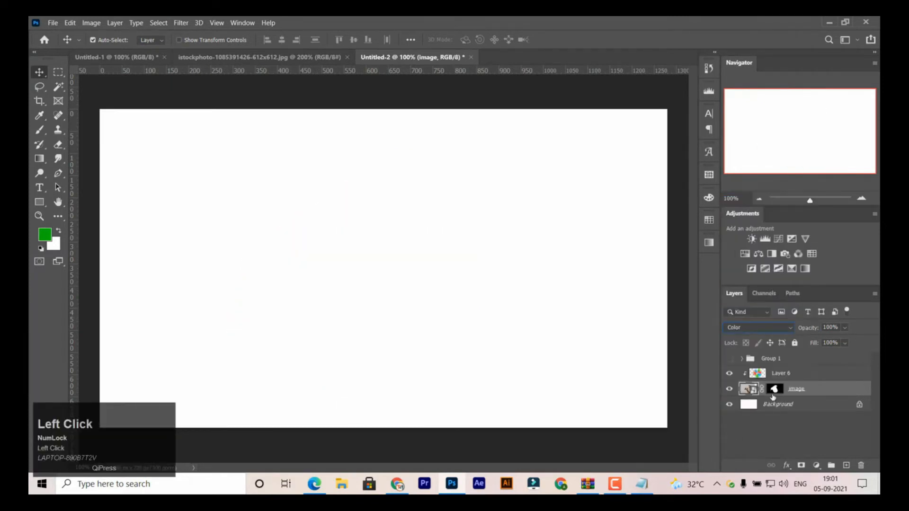
{"action": "key", "text": "ctrl+z"}
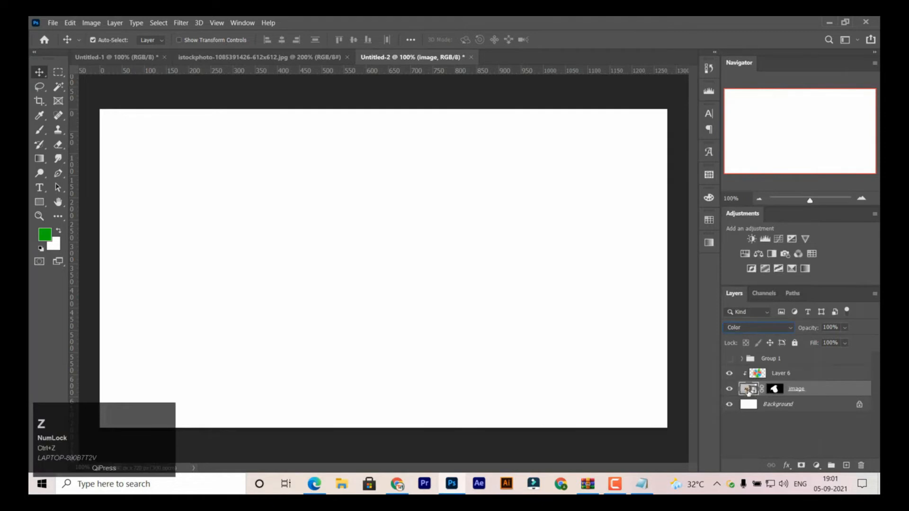
{"action": "left_click", "coordinate": [748, 391]}
{"action": "key", "text": "ctrl+z"}
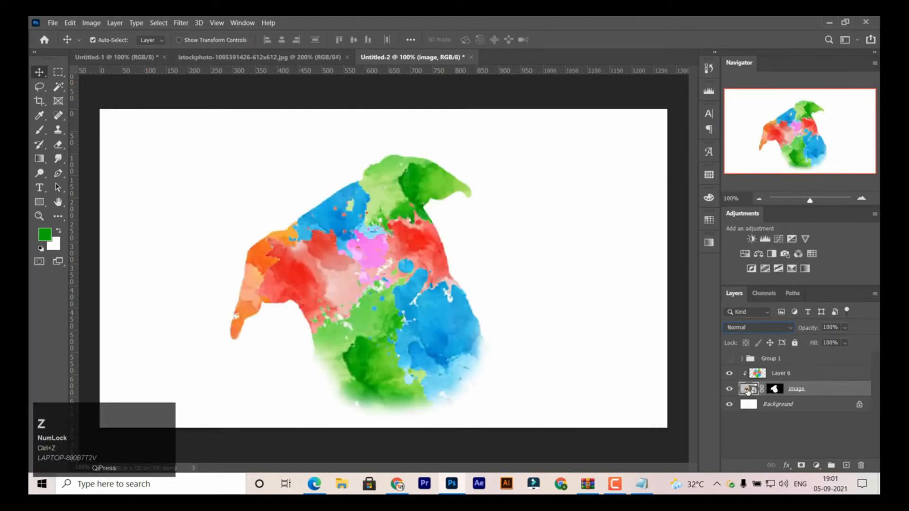
- Set the merged splash layer's blend mode to Color, and deselect all layers
{"action": "left_click", "coordinate": [760, 376]}
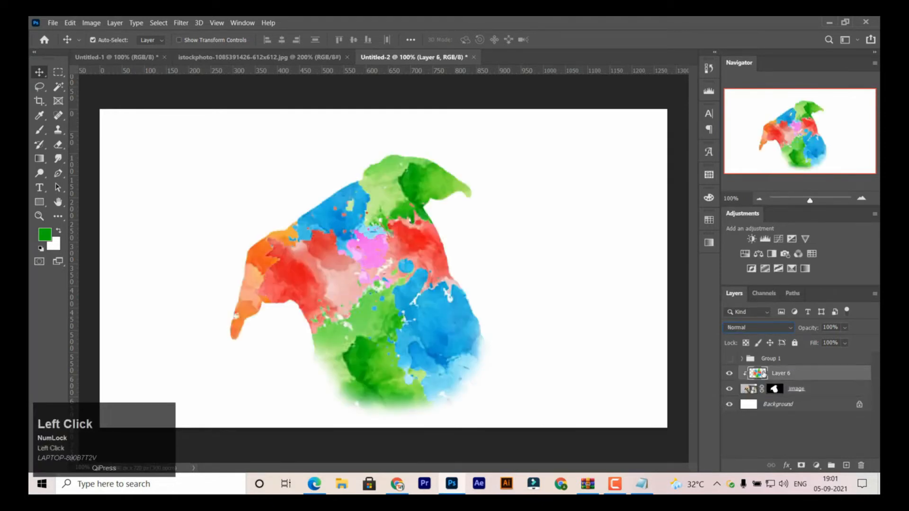
{"action": "left_click", "coordinate": [750, 328]}
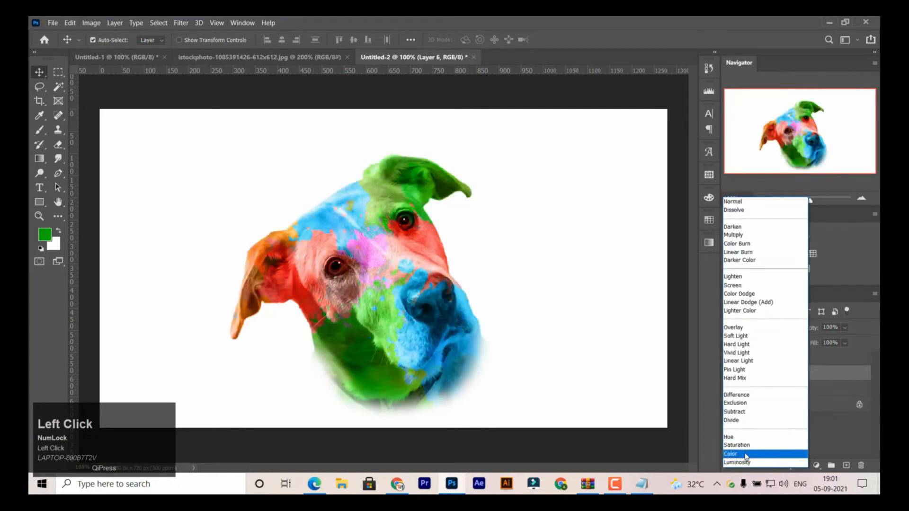
{"action": "left_click", "coordinate": [743, 454]}
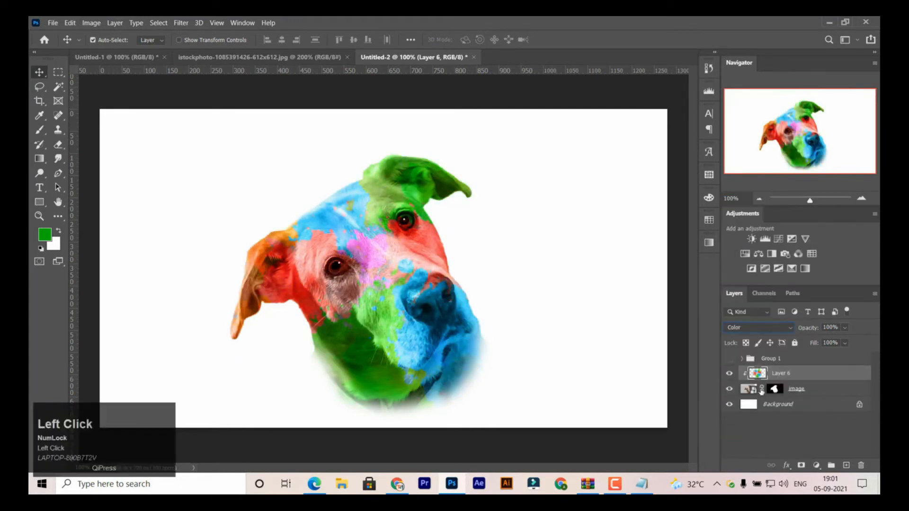
{"action": "left_click", "coordinate": [678, 361]}
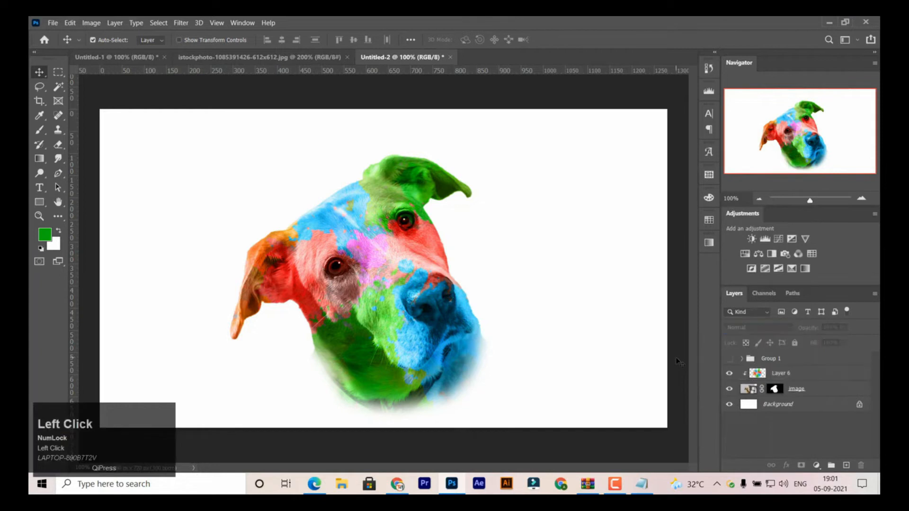
- Add a new empty layer above the merged splash layer and activate the Brush tool
{"action": "left_click", "coordinate": [755, 375]}
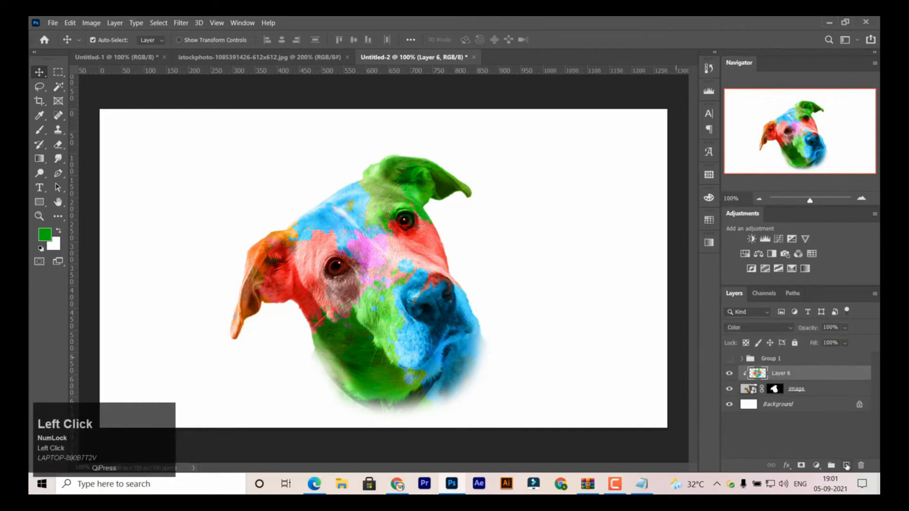
{"action": "left_click", "coordinate": [845, 466]}
{"action": "left_click", "coordinate": [39, 129]}
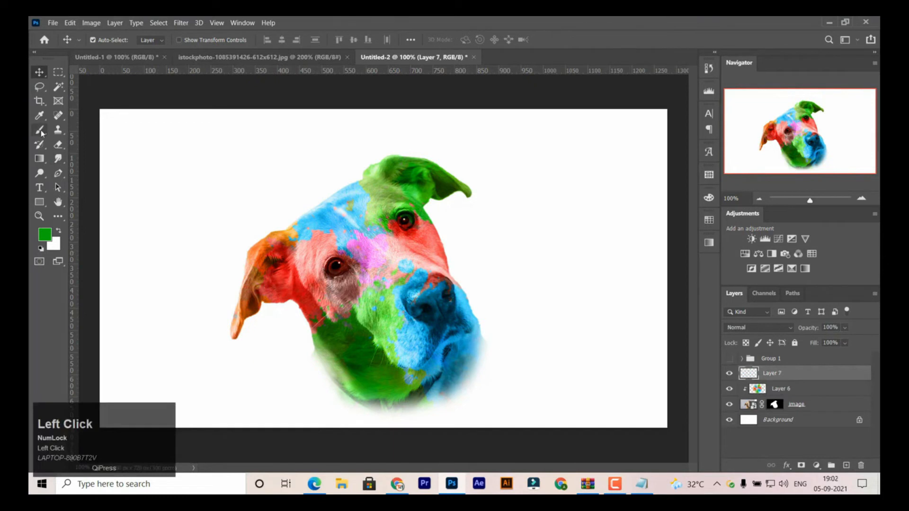
- Switch to Notepad and add the line "Now download the brush and follow me." to the note
{"action": "left_click", "coordinate": [641, 484]}
{"action": "key", "text": "Return"}
{"action": "key", "text": "Return"}
{"action": "type", "text": "No"}
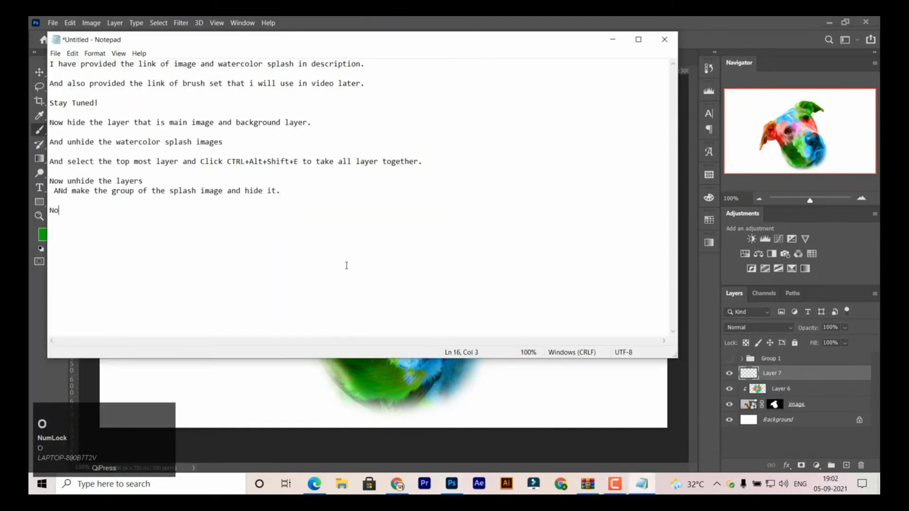
{"action": "type", "text": "w download all"}
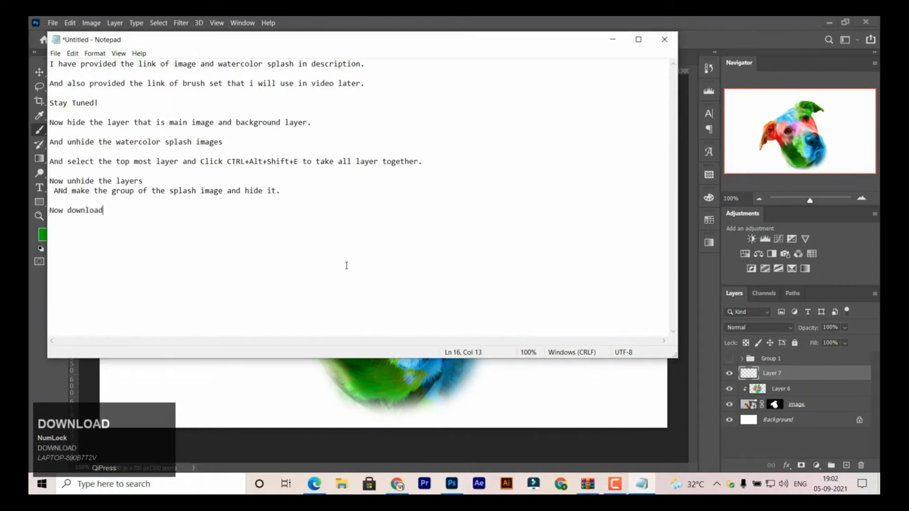
{"action": "key", "text": "BackSpace"}
{"action": "key", "text": "BackSpace"}
{"action": "key", "text": "BackSpace"}
{"action": "type", "text": "t"}
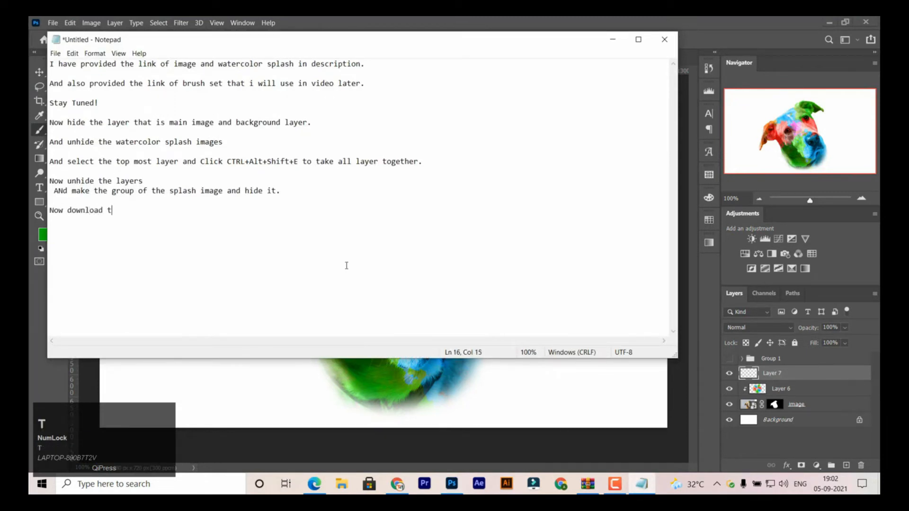
{"action": "type", "text": "he brush "}
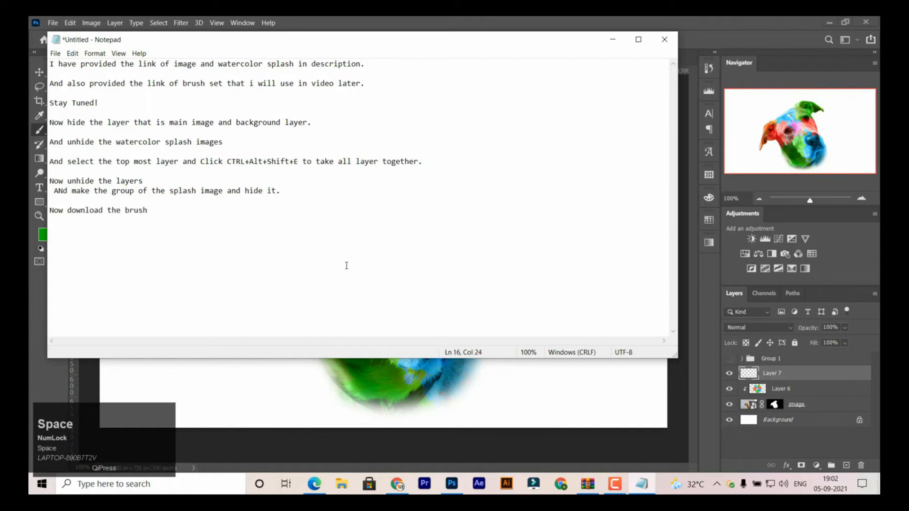
{"action": "type", "text": "and foloow"}
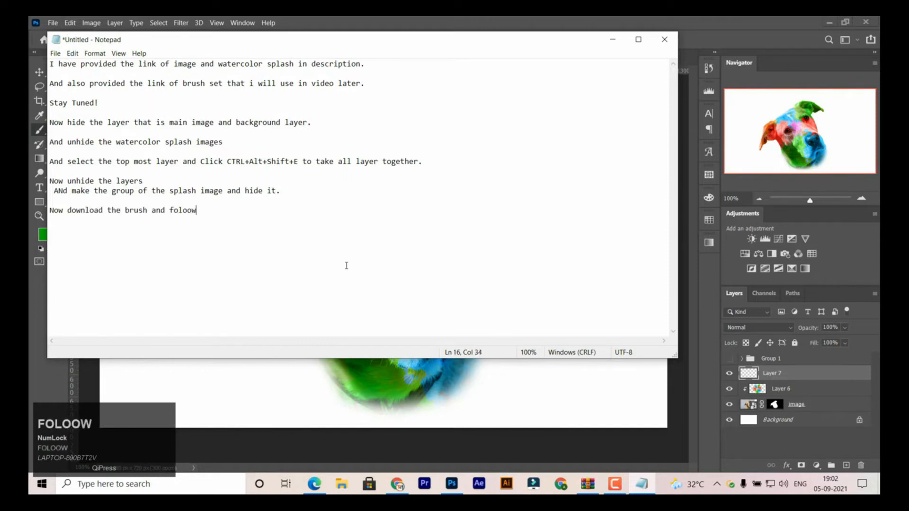
{"action": "key", "text": "BackSpace"}
{"action": "key", "text": "BackSpace"}
{"action": "key", "text": "BackSpace"}
{"action": "type", "text": "low me"}
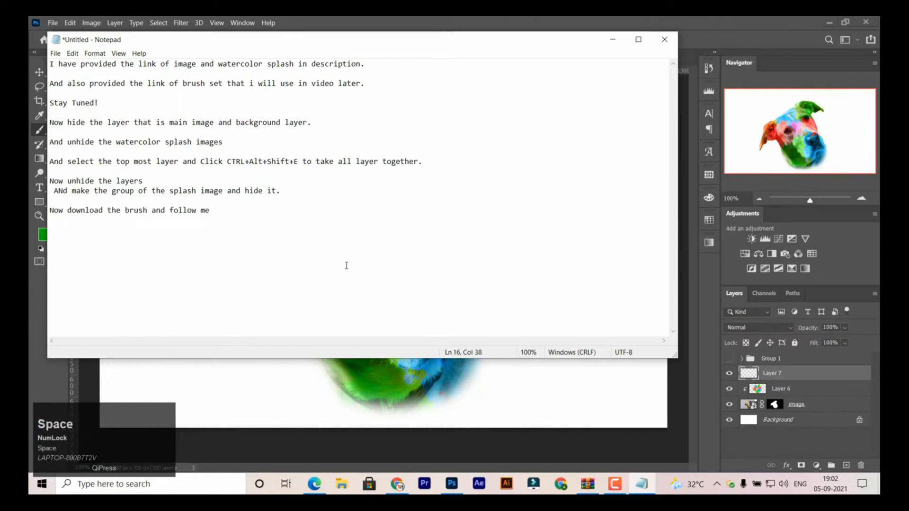
{"action": "key", "text": "BackSpace"}
{"action": "type", "text": "."}
{"action": "key", "text": "Return"}
- Switch to Photoshop and choose a 2500 px splash brush from the Paint Splash Brushes 2 group, then collapse the group
{"action": "left_click", "coordinate": [111, 17]}
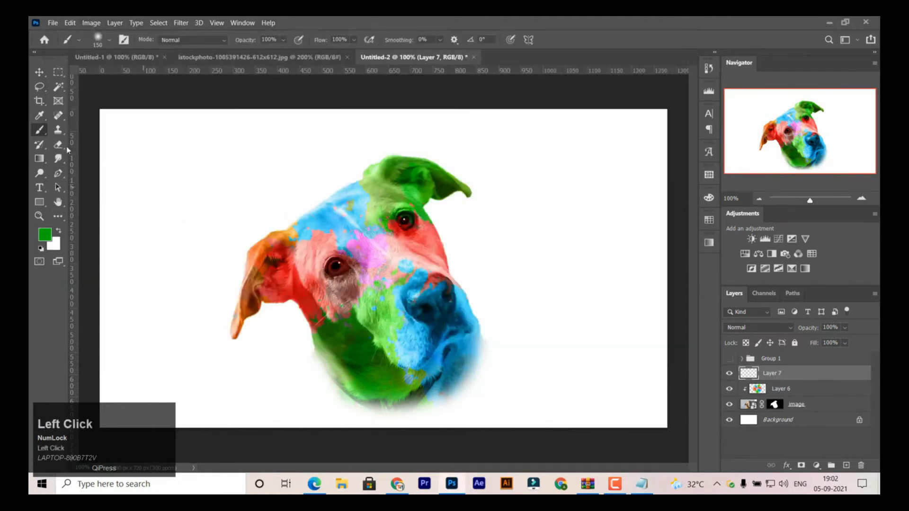
{"action": "right_click", "coordinate": [222, 194]}
{"action": "left_click", "coordinate": [353, 319]}
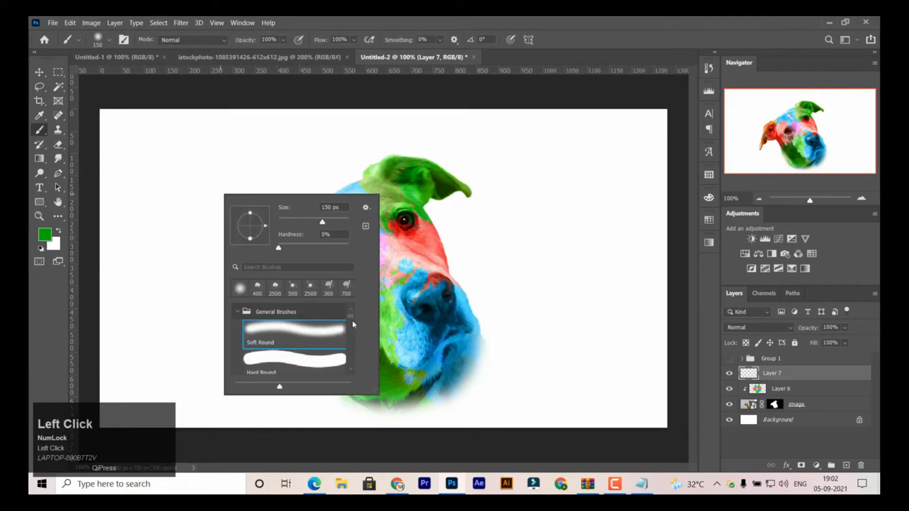
{"action": "mouse_move", "coordinate": [352, 320]}
{"action": "left_mouse_down"}
{"action": "mouse_move", "coordinate": [355, 368]}
{"action": "mouse_move", "coordinate": [351, 331]}
{"action": "left_mouse_up"}
{"action": "left_click", "coordinate": [314, 356]}
{"action": "left_click", "coordinate": [240, 372]}
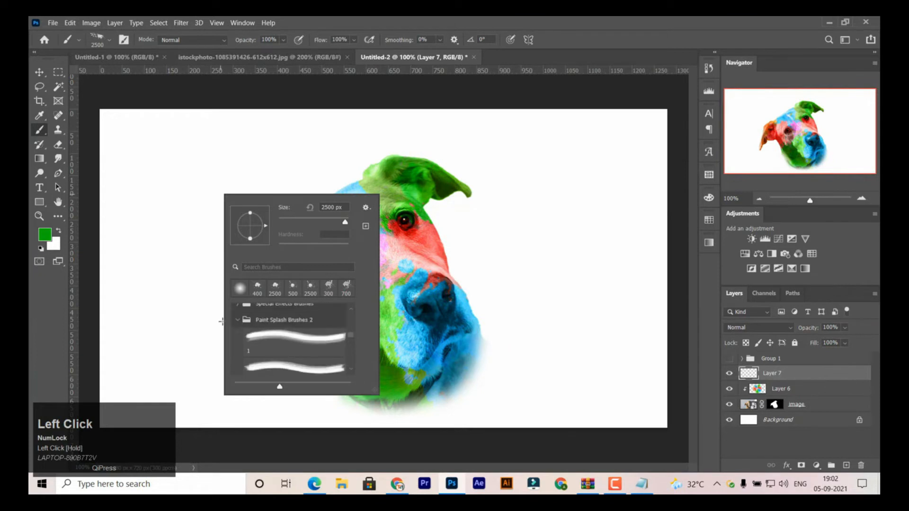
{"action": "left_click", "coordinate": [238, 321]}
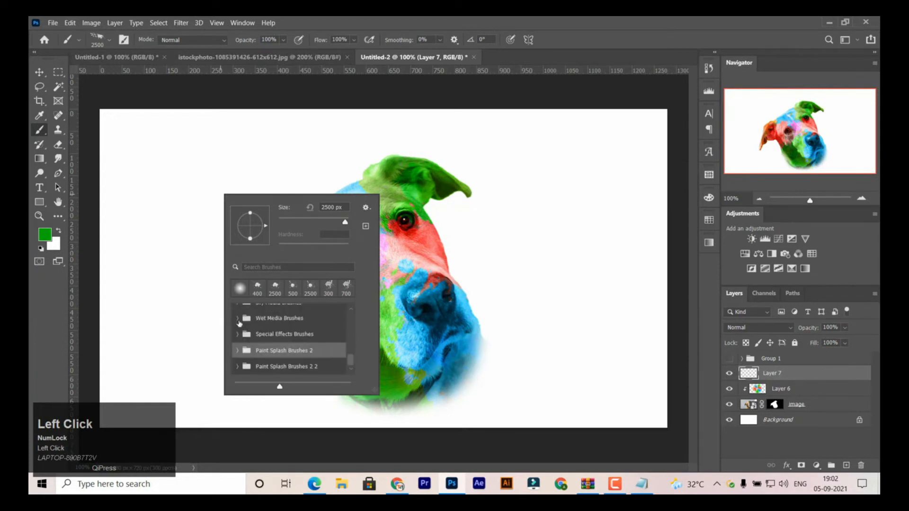
- Switch to Notepad and add the line "DOwnload and import brush" to the note
{"action": "left_click", "coordinate": [641, 484]}
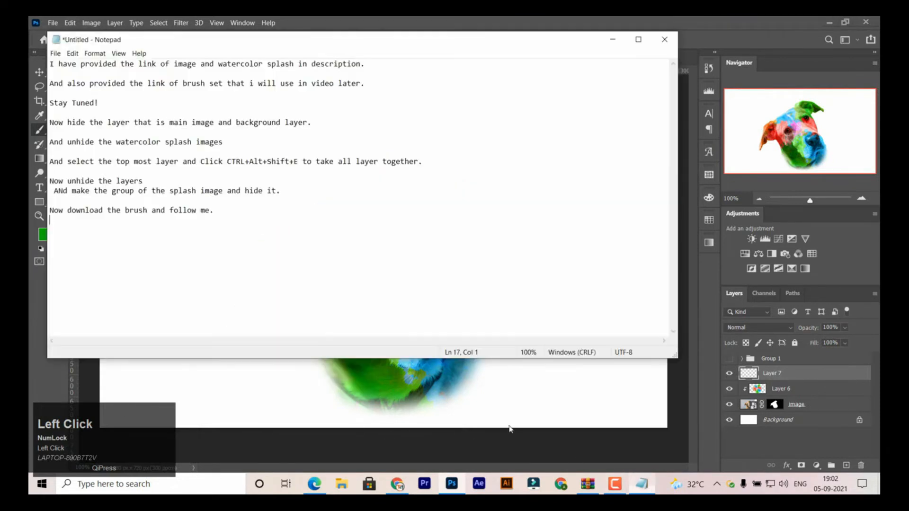
{"action": "key", "text": "Return"}
{"action": "type", "text": "DOw"}
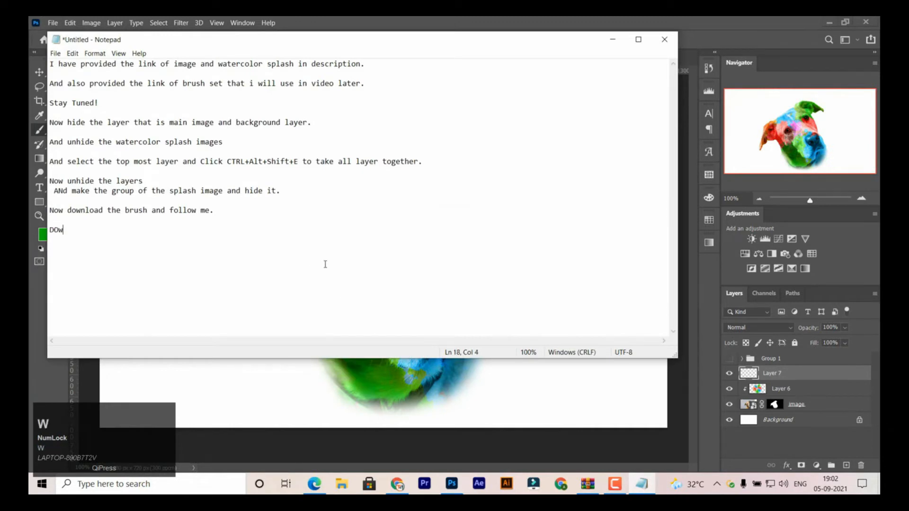
{"action": "type", "text": "nload and "}
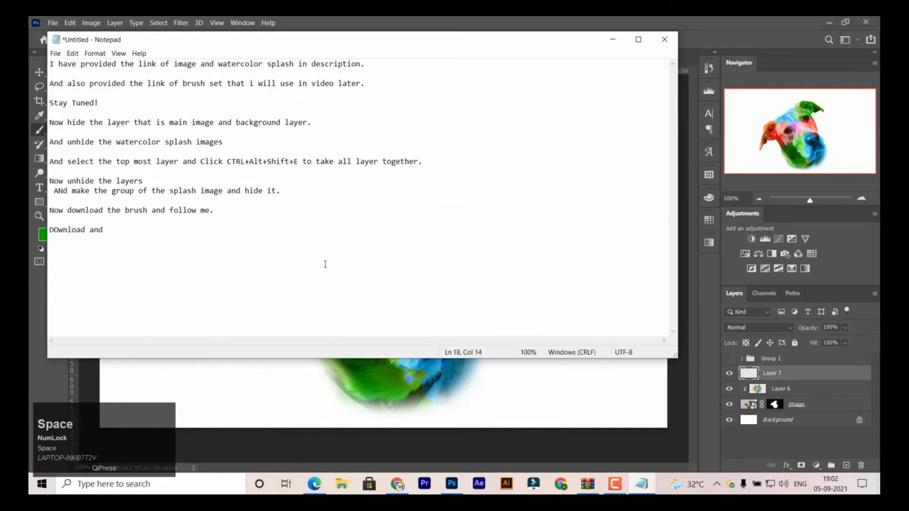
{"action": "type", "text": "impor"}
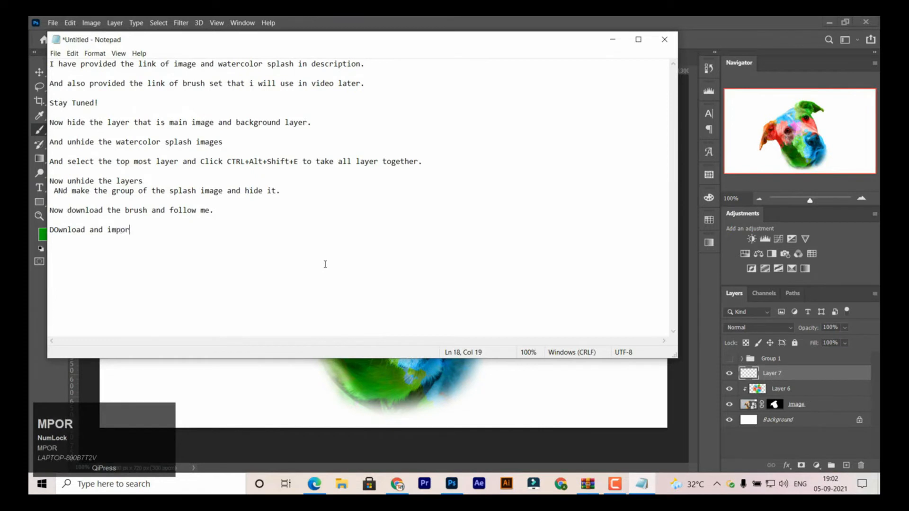
{"action": "type", "text": "t brush"}
{"action": "key", "text": "Return"}
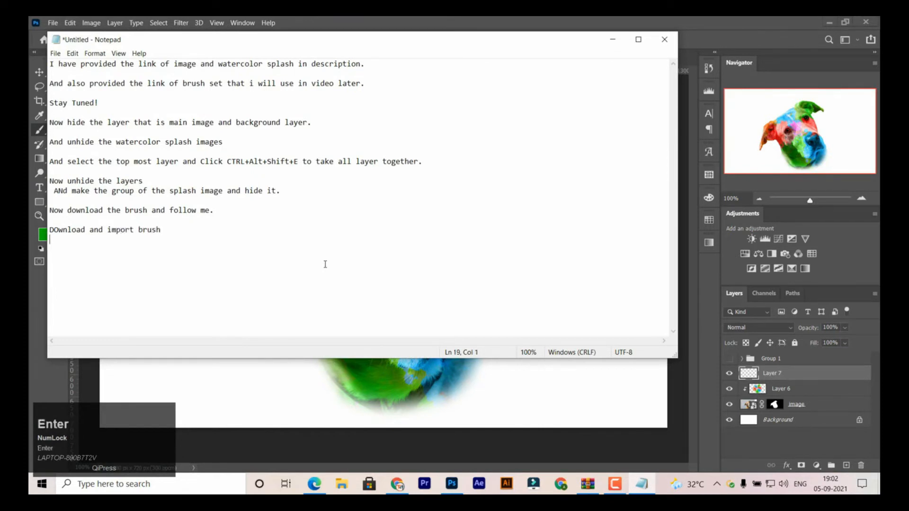
- Add the line "I will teach you how to import(For New Ones)" to the Notepad note
{"action": "key", "text": "Return"}
{"action": "type", "text": "I will te"}
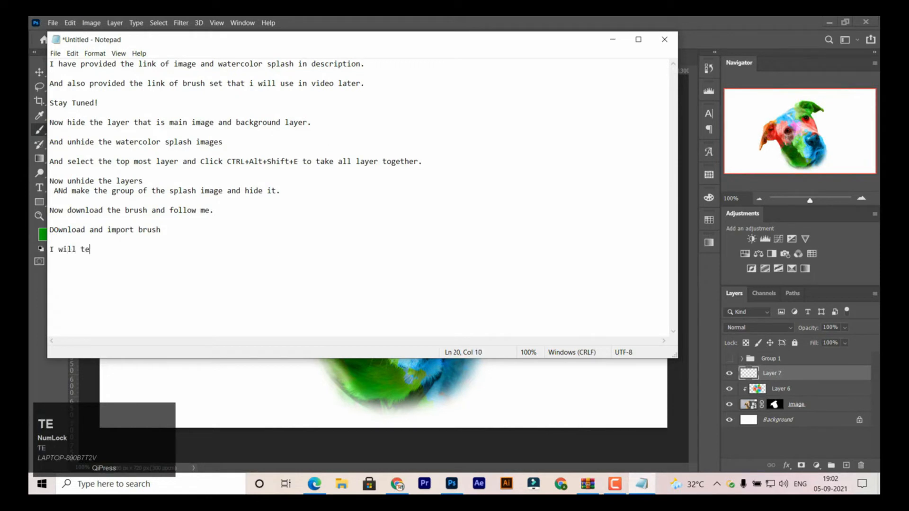
{"action": "type", "text": "ach you how to import(For"}
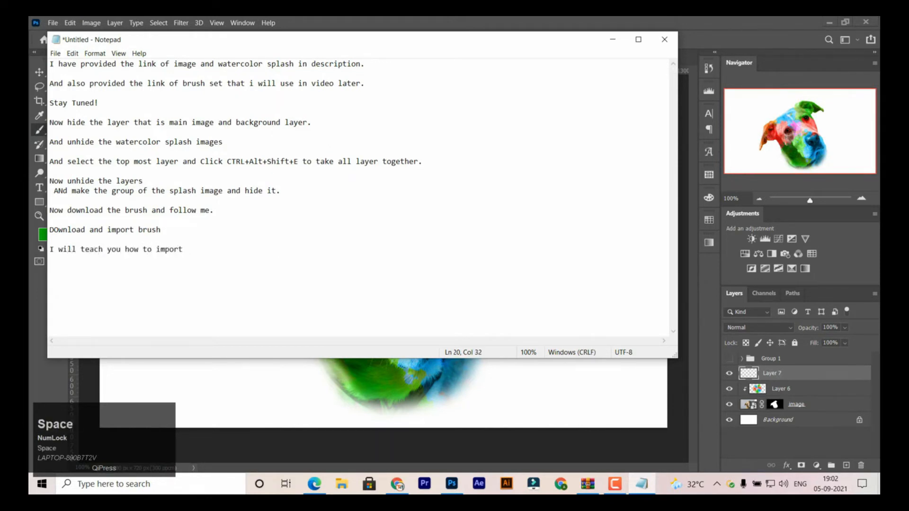
{"action": "key", "text": "BackSpace"}
{"action": "type", "text": "(For New One"}
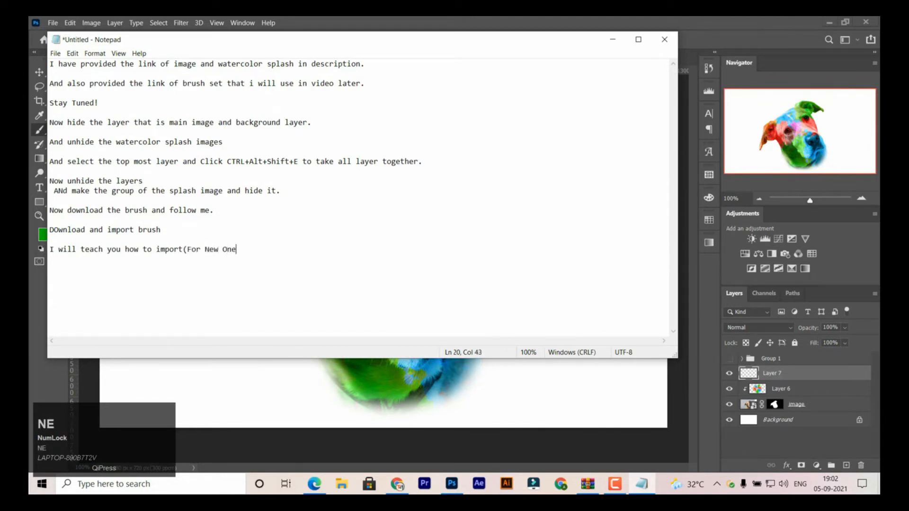
{"action": "type", "text": "s)"}
{"action": "key", "text": "Return"}
{"action": "key", "text": "Return"}
- Switch to Photoshop and reduce the splash brush size to 800 px
{"action": "left_click", "coordinate": [330, 19]}
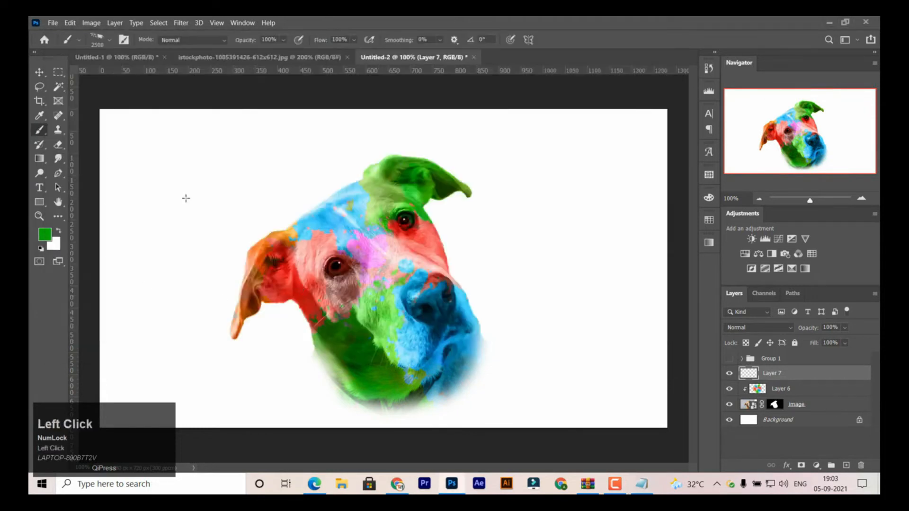
{"action": "key", "text": "Caps_Lock"}
{"action": "key", "text": "Caps_Lock"}
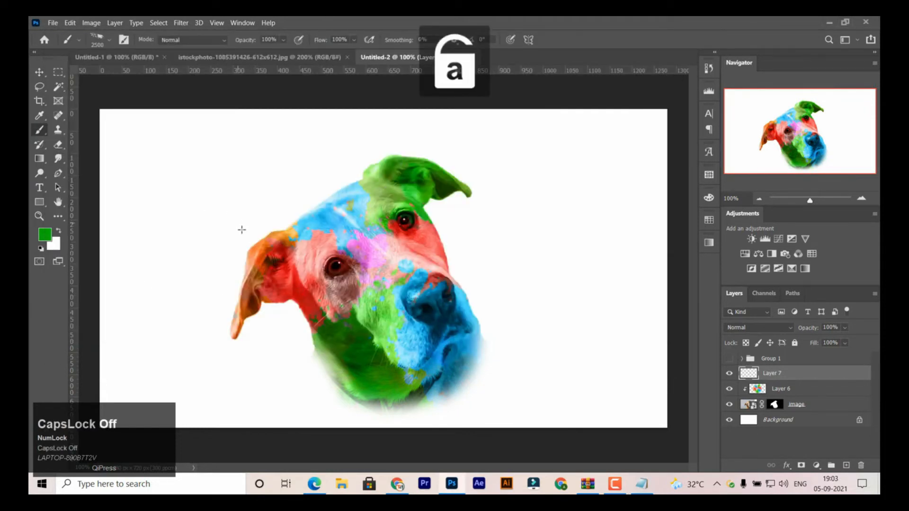
{"action": "key", "text": "bracketleft"}
{"action": "key", "text": "bracketleft"}
{"action": "key", "text": "bracketleft"}
{"action": "key", "text": "bracketleft"}
{"action": "key", "text": "bracketleft"}
{"action": "key", "text": "bracketleft"}
{"action": "key", "text": "bracketleft"}
{"action": "key", "text": "bracketleft"}
{"action": "key", "text": "bracketleft"}
{"action": "key", "text": "bracketleft"}
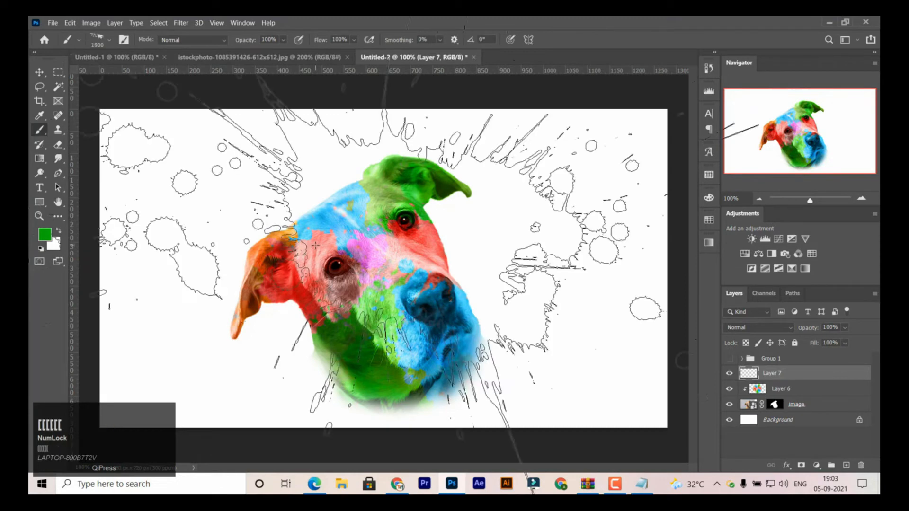
{"action": "key", "text": "bracketleft"}
{"action": "key", "text": "bracketleft"}
{"action": "key", "text": "bracketleft"}
{"action": "key", "text": "bracketleft"}
{"action": "key", "text": "bracketleft"}
{"action": "key", "text": "bracketleft"}
{"action": "key", "text": "bracketleft"}
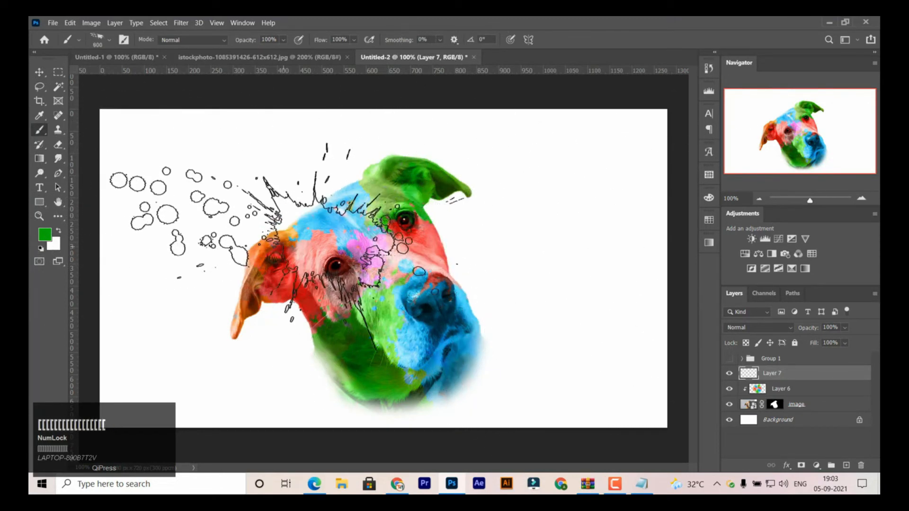
- Import the Paint Splash Brushes 2 ABR file from the Paint_Splash_Brushes_2_abr folder in Downloads
{"action": "right_click", "coordinate": [298, 246]}
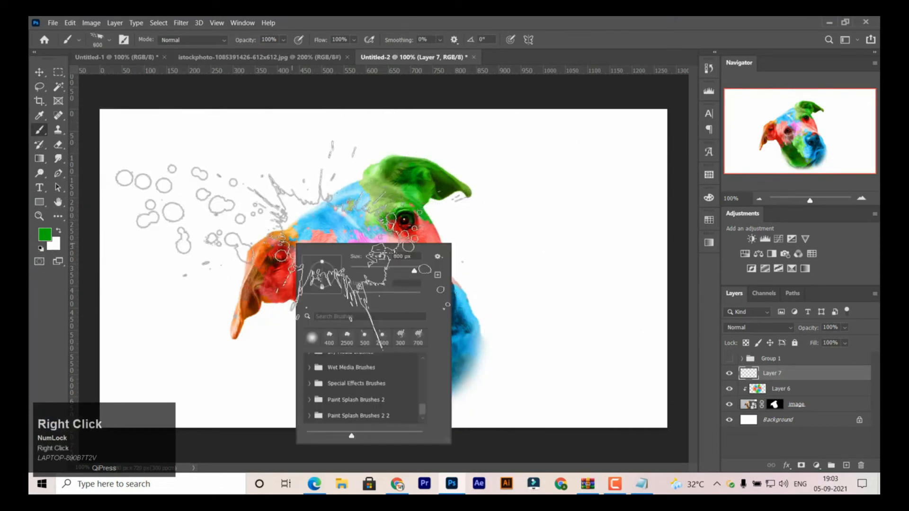
{"action": "left_click", "coordinate": [440, 260]}
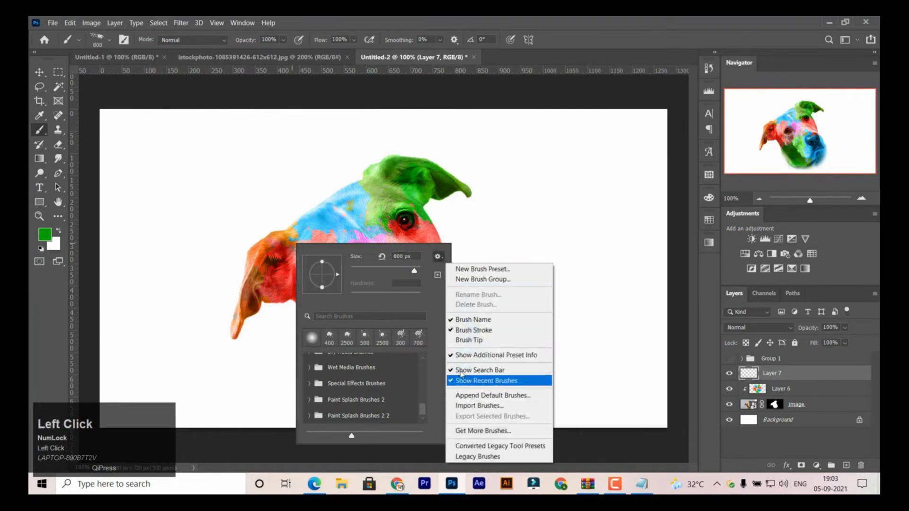
{"action": "left_click", "coordinate": [479, 407]}
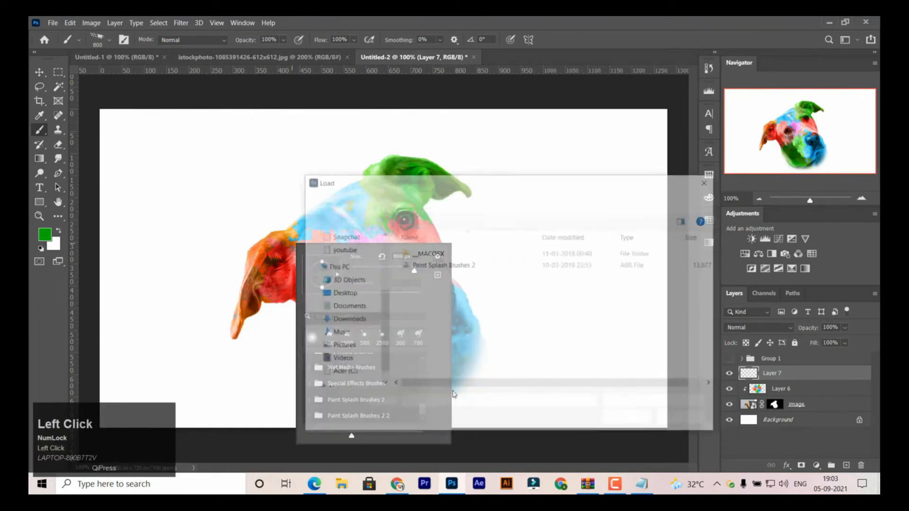
{"action": "left_click", "coordinate": [358, 320]}
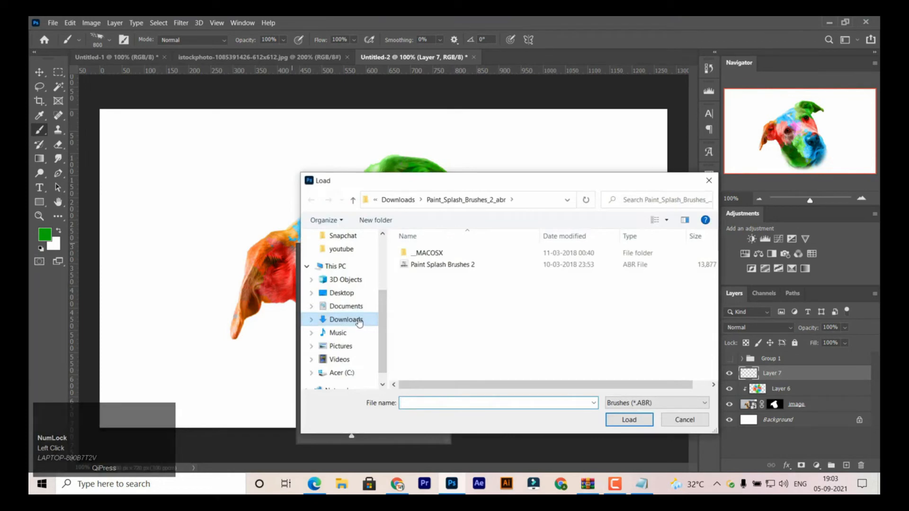
{"action": "double_click", "coordinate": [455, 267]}
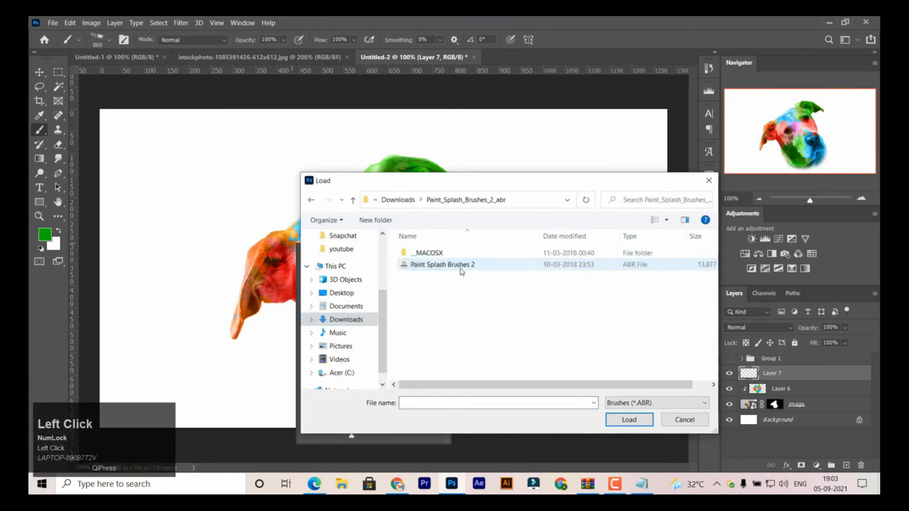
{"action": "left_click", "coordinate": [459, 266]}
{"action": "double_click", "coordinate": [459, 266]}
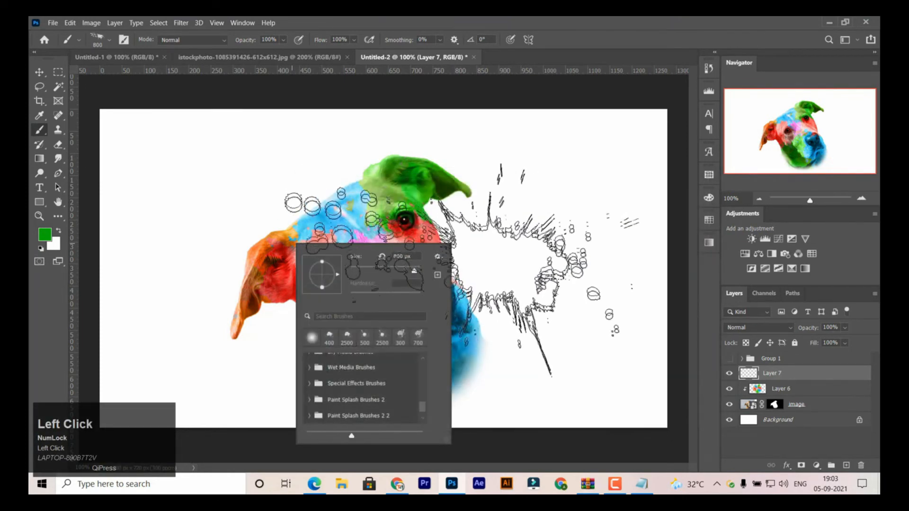
- Check the Paint Splash Brushes groups at the end of the brush list, and switch to the Move tool
{"action": "scroll", "coordinate": [423, 406], "scroll_direction": "down", "scroll_amount": 1}
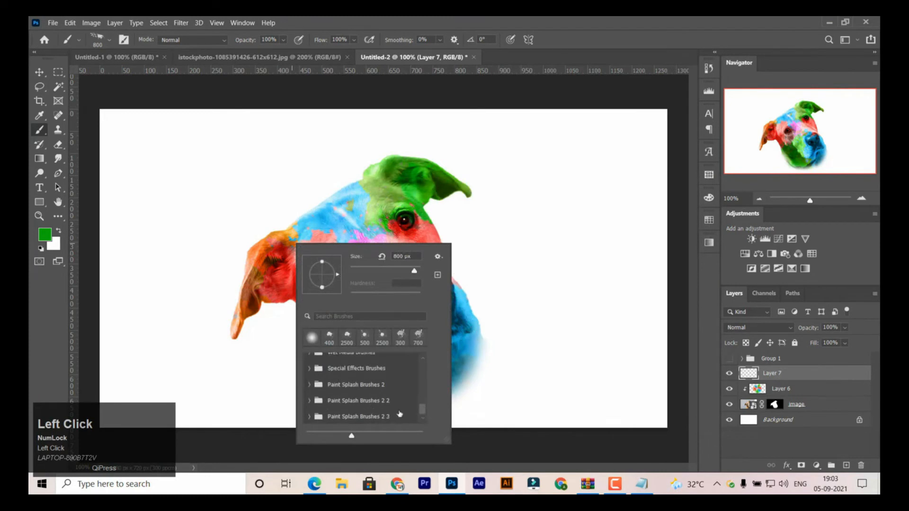
{"action": "left_click_drag", "start_coordinate": [423, 412], "coordinate": [391, 415]}
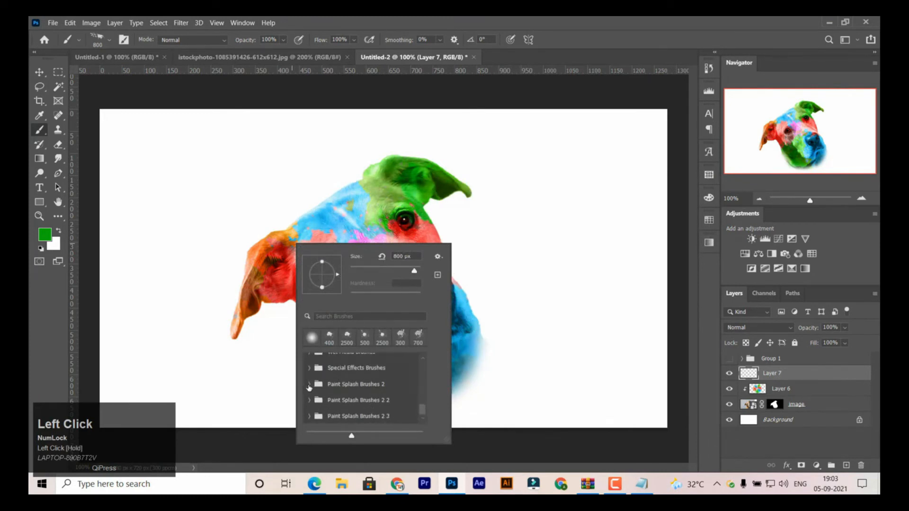
{"action": "left_click", "coordinate": [309, 385]}
{"action": "left_click", "coordinate": [311, 385]}
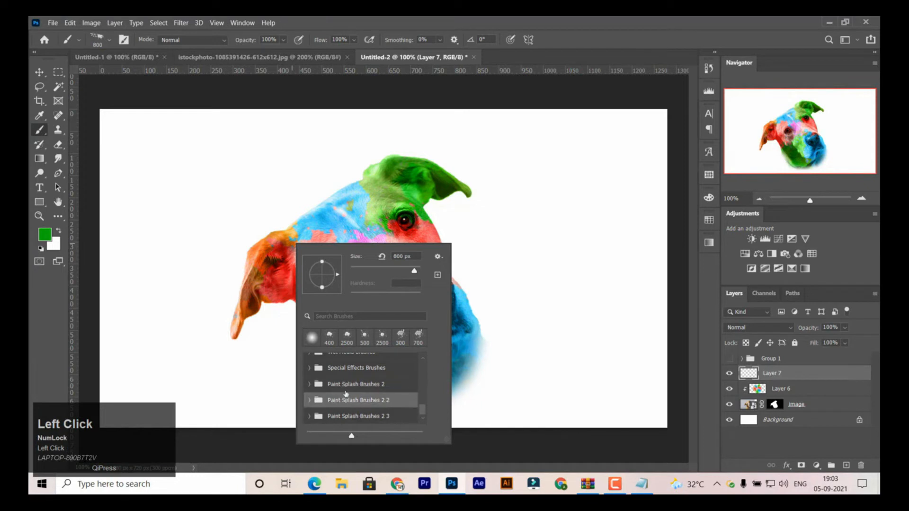
{"action": "left_click", "coordinate": [39, 72]}
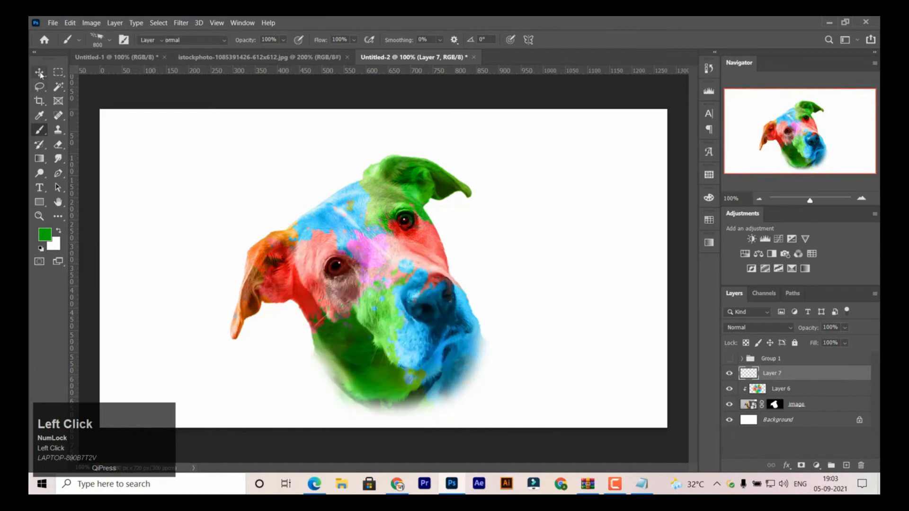
{"action": "left_click", "coordinate": [210, 243]}
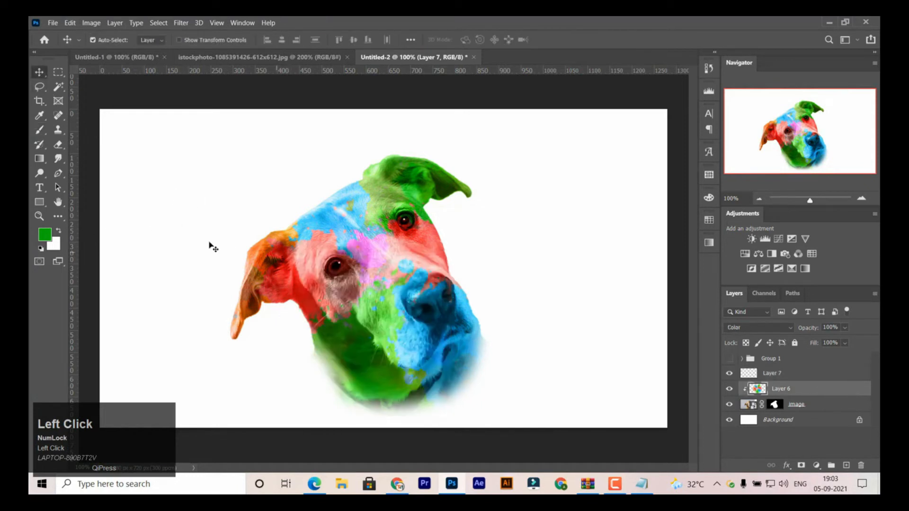
- Select Layer 7, resize the splash brush to 500 px, and sample orange from the top of the dog's drooping ear
{"action": "left_click", "coordinate": [776, 374]}
{"action": "key", "text": "b"}
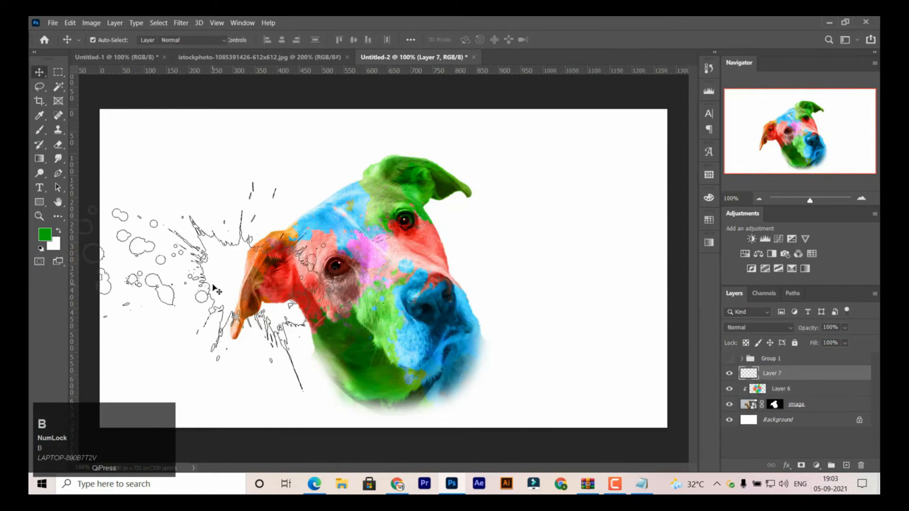
{"action": "key", "text": "bracketleft"}
{"action": "key", "text": "bracketleft"}
{"action": "key", "text": "bracketleft"}
{"action": "key", "text": "bracketleft"}
{"action": "key", "text": "bracketright"}
{"action": "key", "text": "bracketright"}
{"action": "key", "text": "bracketright"}
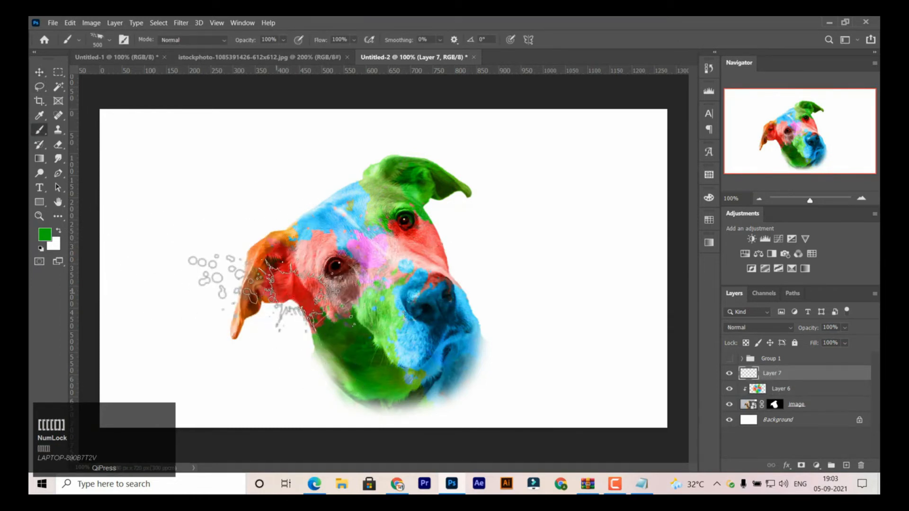
{"action": "key", "text": "bracketleft"}
{"action": "key", "text": "alt"}
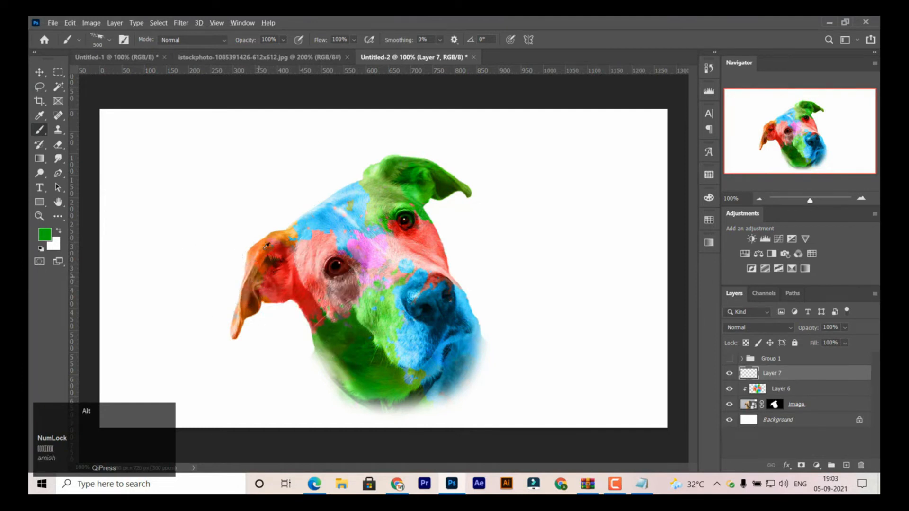
{"action": "left_click", "coordinate": [282, 231], "text": "alt"}
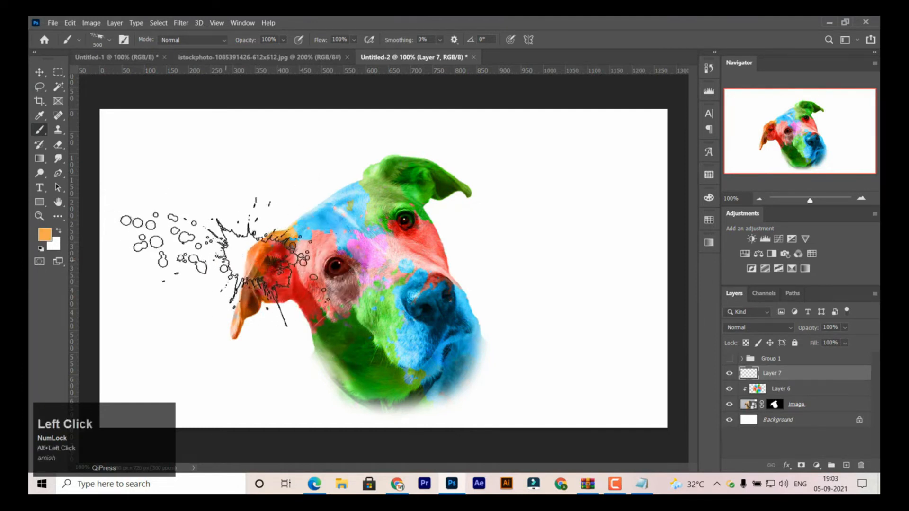
- Resize the splash brush to 400 px, rotate it to -13°, and stamp an orange splash above the drooping ear
{"action": "key", "text": "bracketleft"}
{"action": "key", "text": "bracketleft"}
{"action": "key", "text": "bracketleft"}
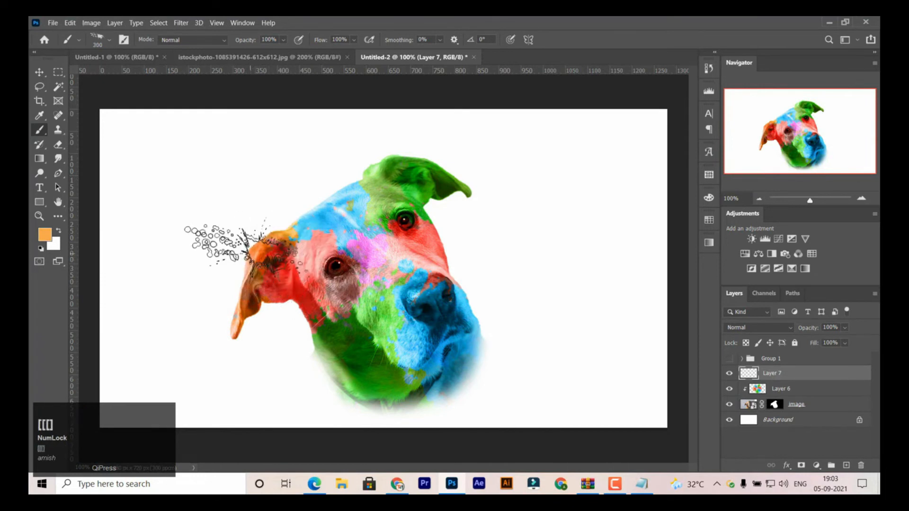
{"action": "key", "text": "bracketright"}
{"action": "key", "text": "bracketright"}
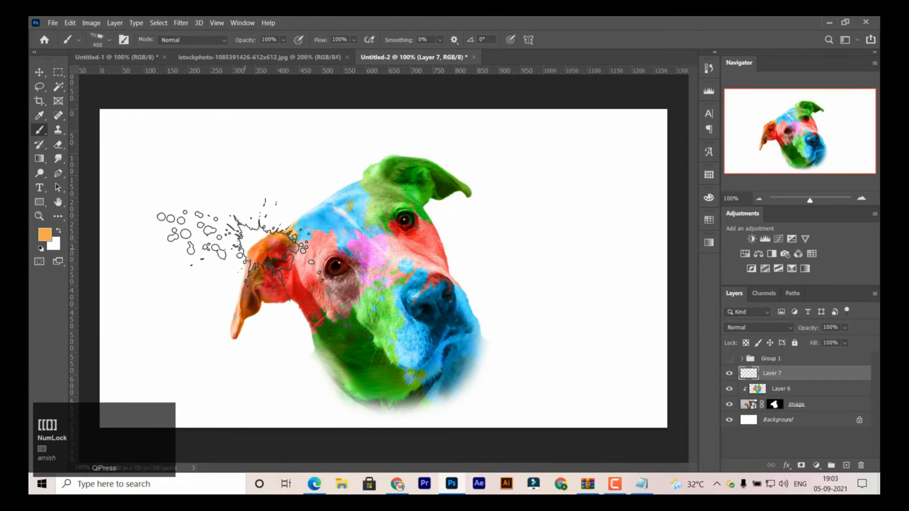
{"action": "right_click", "coordinate": [249, 249]}
{"action": "left_click_drag", "start_coordinate": [289, 280], "coordinate": [288, 283]}
{"action": "left_click", "coordinate": [273, 231]}
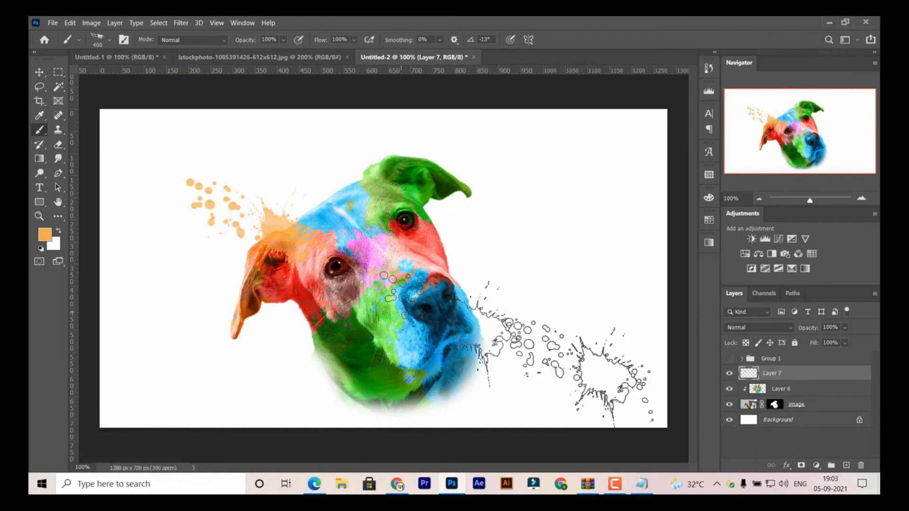
- Choose another splash brush from the Paint Splash Brushes 2 group, try it at 2500 px, and undo the orange stamp
{"action": "right_click", "coordinate": [309, 267]}
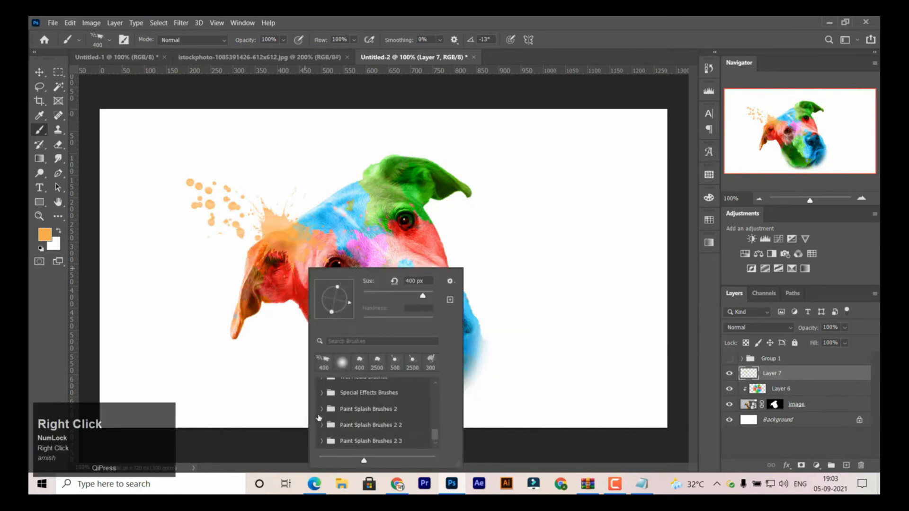
{"action": "left_click", "coordinate": [322, 409]}
{"action": "left_click_drag", "start_coordinate": [435, 408], "coordinate": [398, 417]}
{"action": "left_click", "coordinate": [429, 247]}
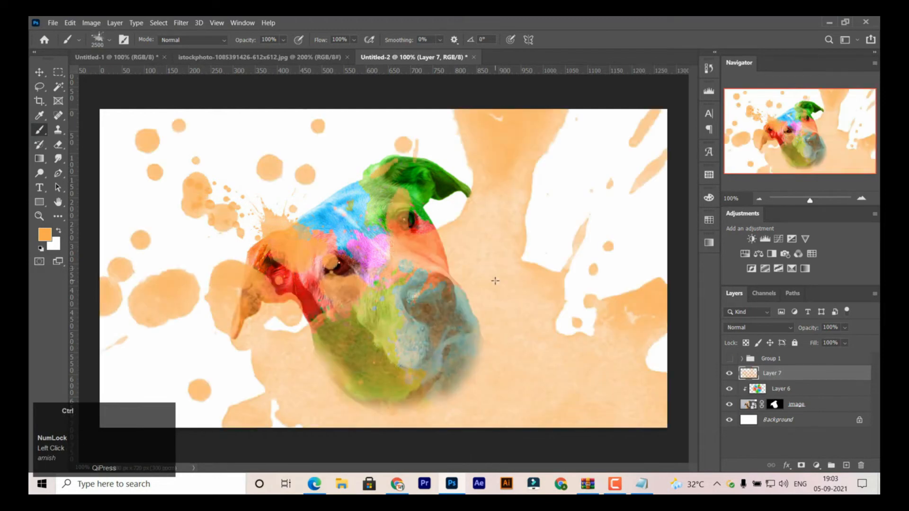
{"action": "key", "text": "ctrl+z"}
- Reduce the splash brush to 400 px, sample light blue from the forehead, and stamp a splash above the head
{"action": "key", "text": "bracketleft"}
{"action": "key", "text": "bracketleft"}
{"action": "key", "text": "bracketleft"}
{"action": "key", "text": "bracketleft"}
{"action": "key", "text": "bracketleft"}
{"action": "key", "text": "bracketleft"}
{"action": "key", "text": "bracketleft"}
{"action": "key", "text": "bracketleft"}
{"action": "key", "text": "bracketleft"}
{"action": "key", "text": "bracketleft"}
{"action": "key", "text": "bracketleft"}
{"action": "key", "text": "bracketleft"}
{"action": "key", "text": "bracketleft"}
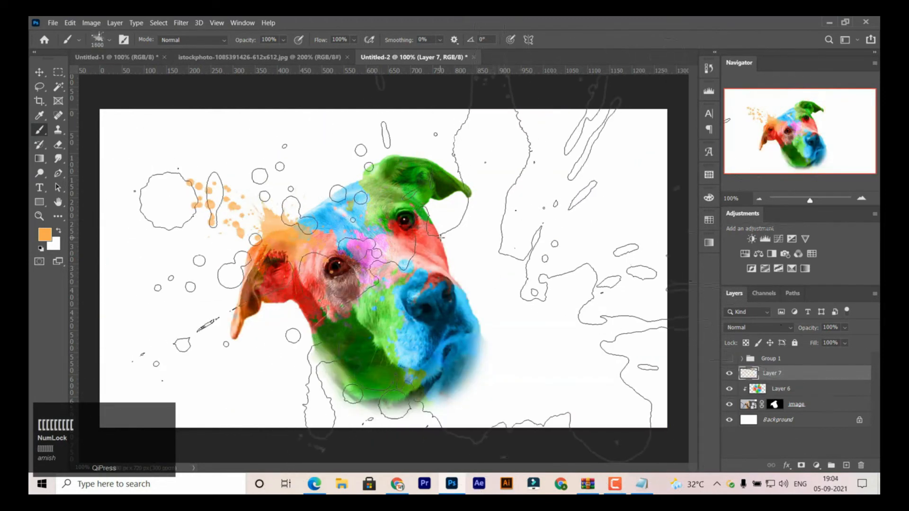
{"action": "key", "text": "bracketleft"}
{"action": "key", "text": "bracketleft"}
{"action": "key", "text": "bracketleft"}
{"action": "key", "text": "bracketleft"}
{"action": "key", "text": "bracketleft"}
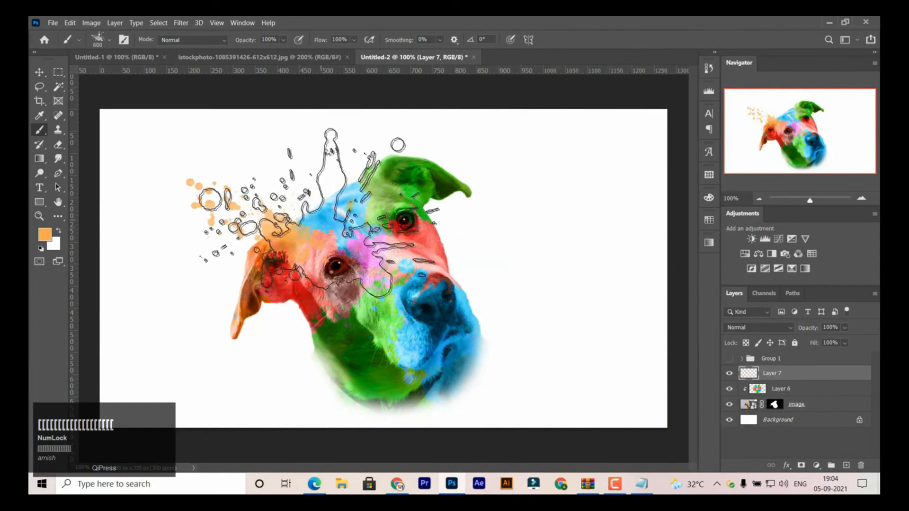
{"action": "key", "text": "alt"}
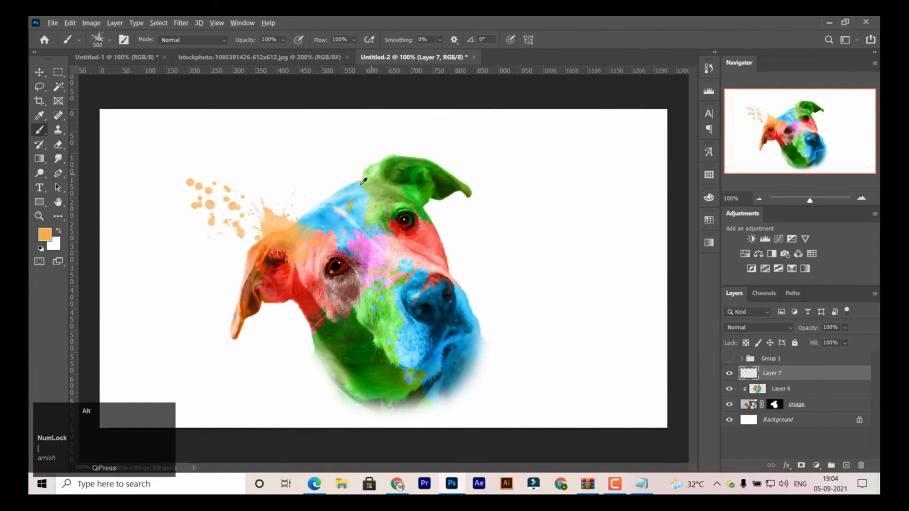
{"action": "left_click", "coordinate": [334, 203], "text": "alt"}
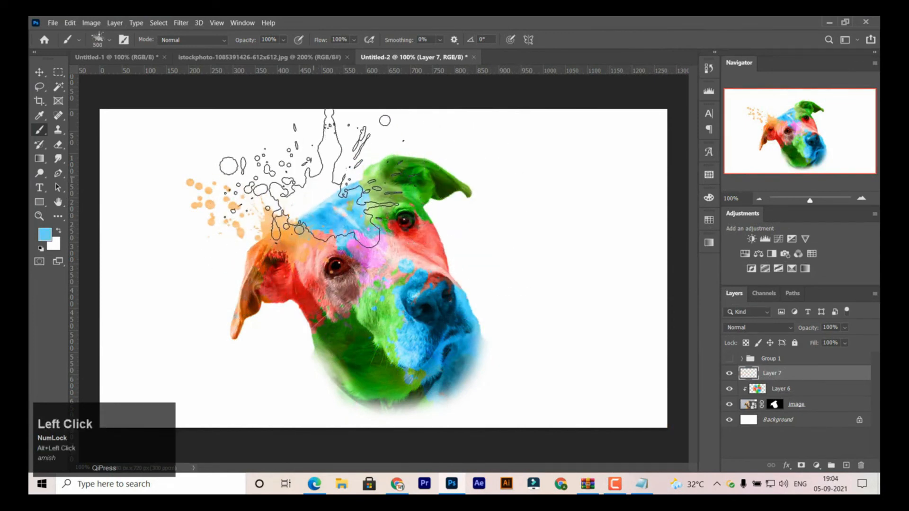
{"action": "left_click", "coordinate": [313, 178]}
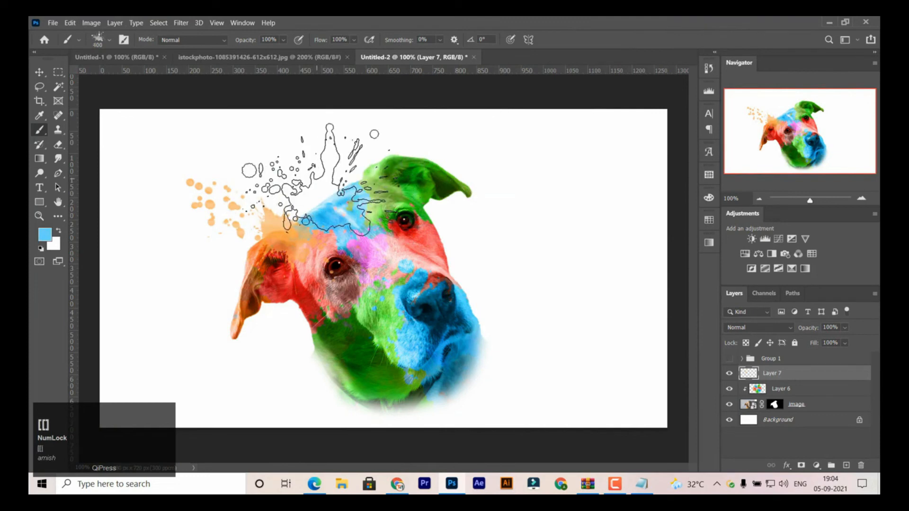
{"action": "key", "text": "bracketleft"}
- Choose splash brush 3 in the Paint Splash Brushes 2 group and resize it to 500 px
{"action": "right_click", "coordinate": [421, 260]}
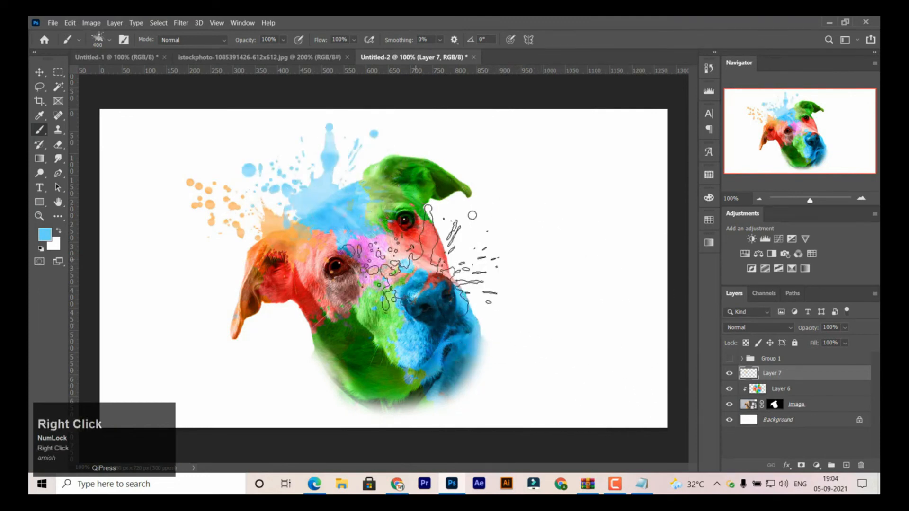
{"action": "left_click", "coordinate": [531, 436]}
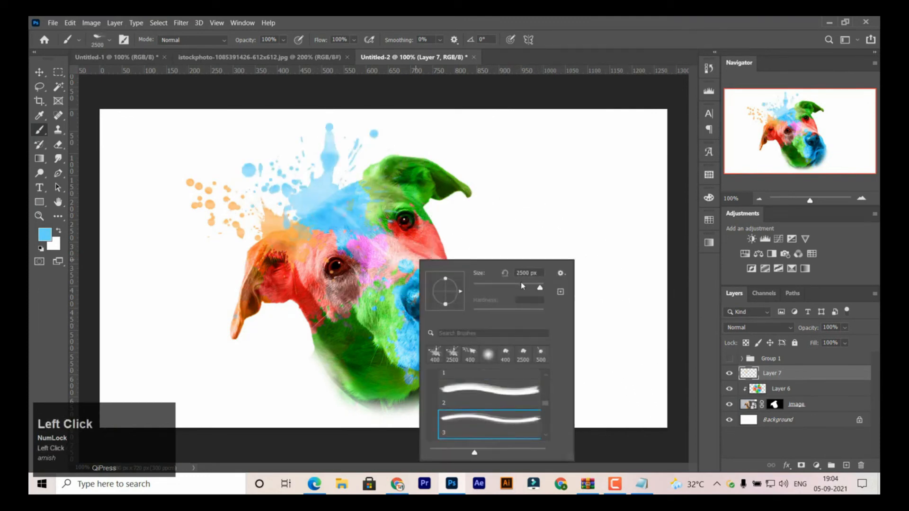
{"action": "left_click_drag", "start_coordinate": [510, 286], "coordinate": [510, 287]}
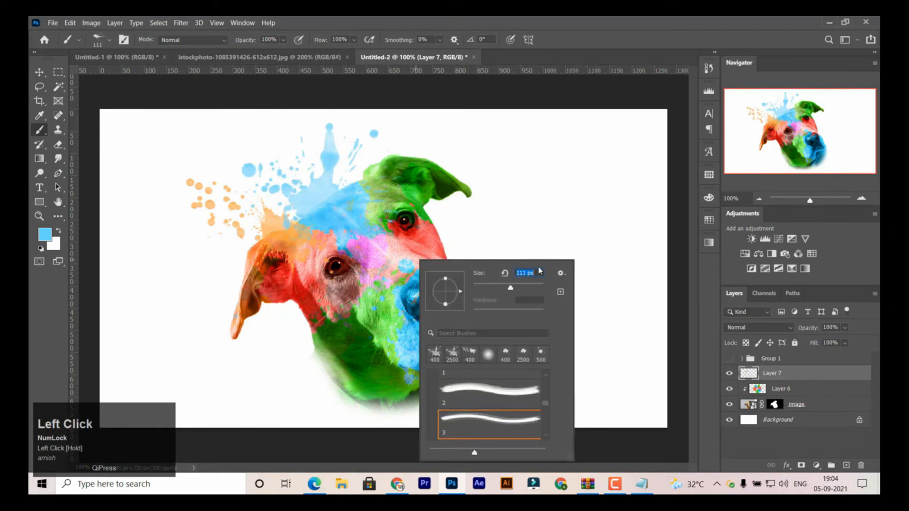
{"action": "type", "text": "]]]"}
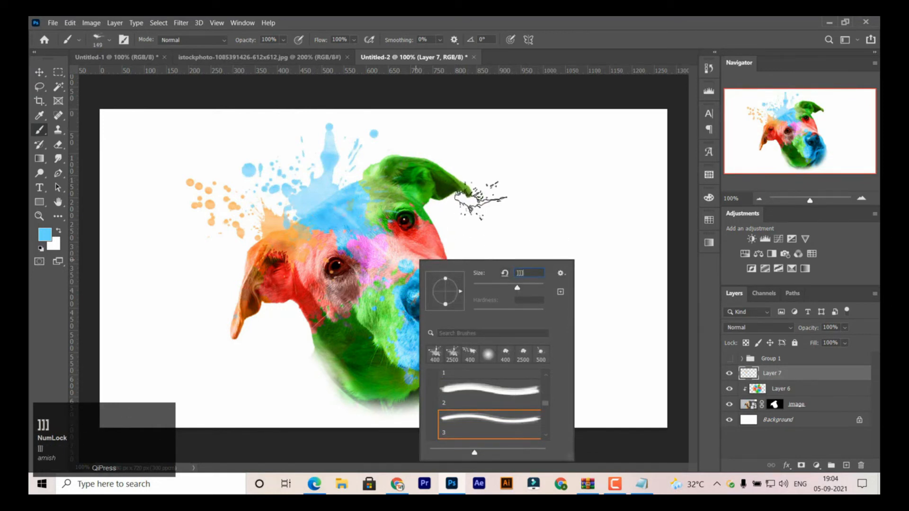
{"action": "left_click", "coordinate": [490, 209]}
{"action": "left_click", "coordinate": [465, 206]}
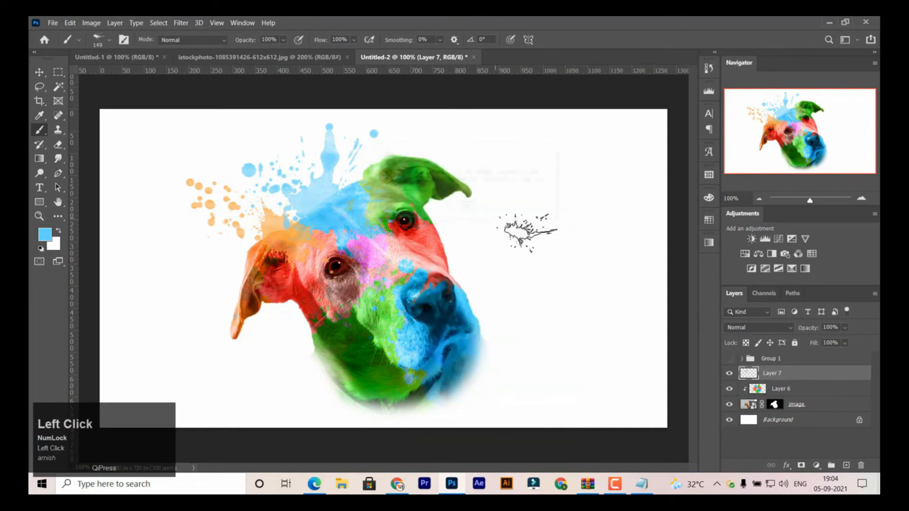
{"action": "key", "text": "bracketright"}
{"action": "key", "text": "bracketright"}
{"action": "key", "text": "bracketright"}
{"action": "key", "text": "bracketright"}
{"action": "key", "text": "bracketright"}
{"action": "key", "text": "bracketright"}
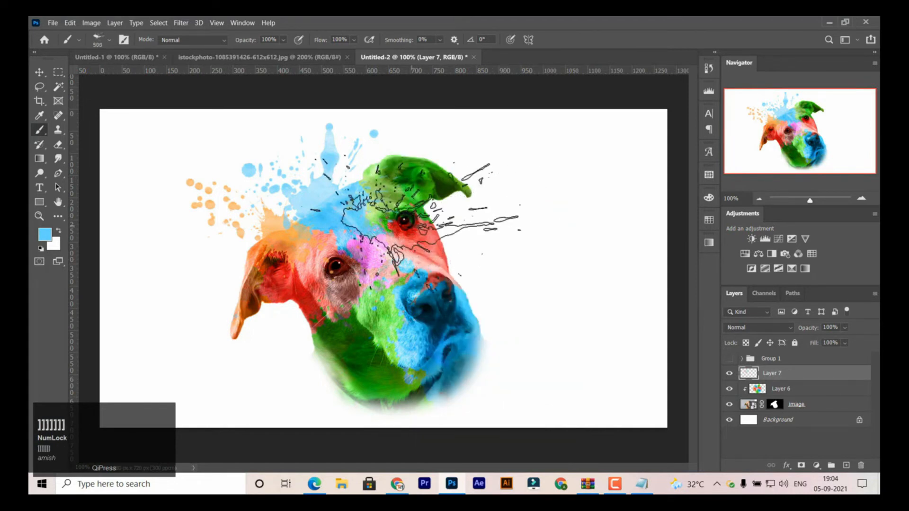
- Rotate the brush to 56° and stamp a 300 px splash above the raised ear in dark green sampled from it
{"action": "right_click", "coordinate": [415, 226]}
{"action": "left_click", "coordinate": [460, 258]}
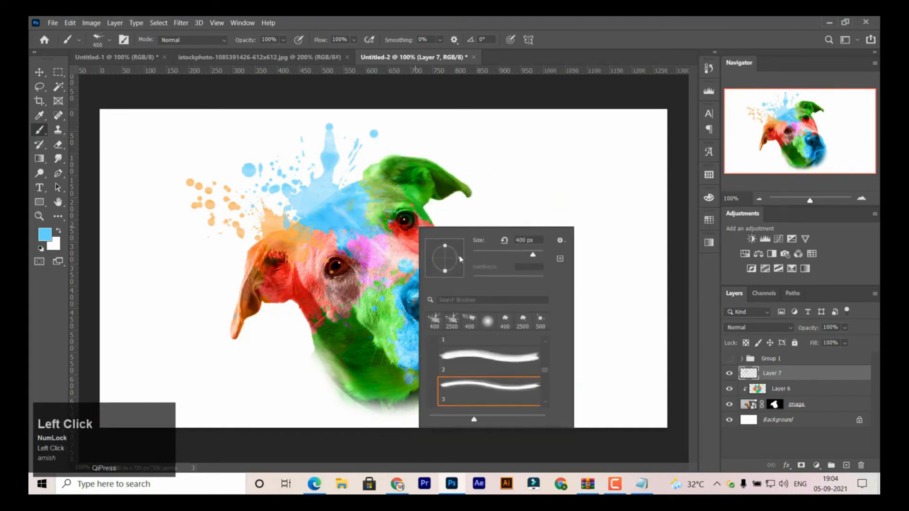
{"action": "mouse_move", "coordinate": [434, 231]}
{"action": "left_mouse_down"}
{"action": "mouse_move", "coordinate": [448, 242]}
{"action": "mouse_move", "coordinate": [456, 225]}
{"action": "mouse_move", "coordinate": [447, 176]}
{"action": "left_mouse_up"}
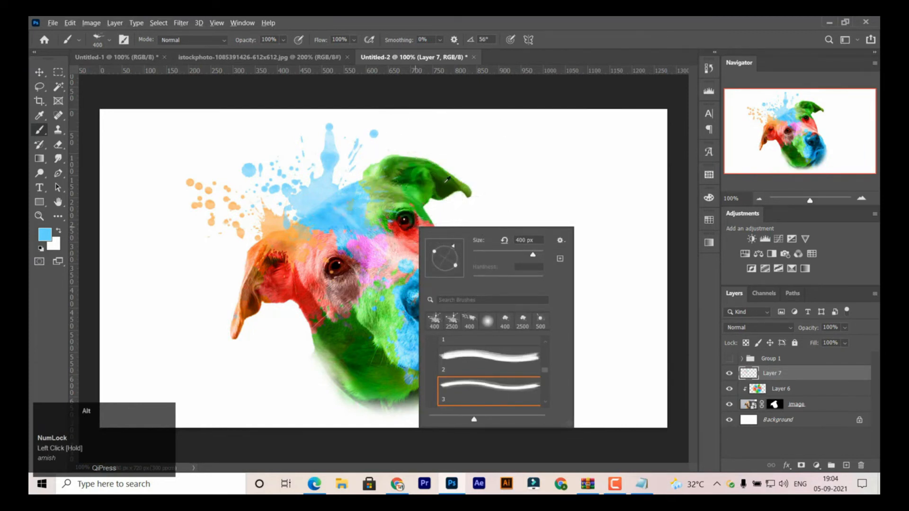
{"action": "left_click", "coordinate": [449, 174], "text": "alt"}
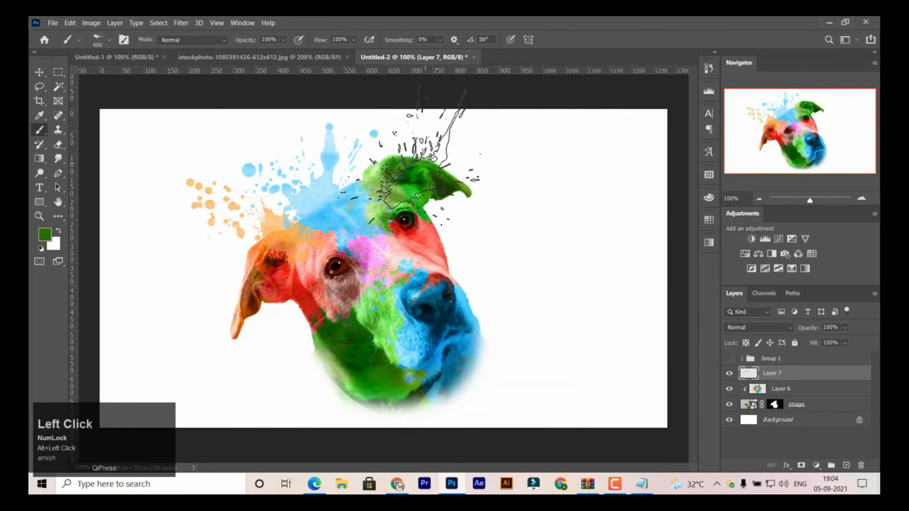
{"action": "key", "text": "bracketleft"}
{"action": "left_click", "coordinate": [428, 149]}
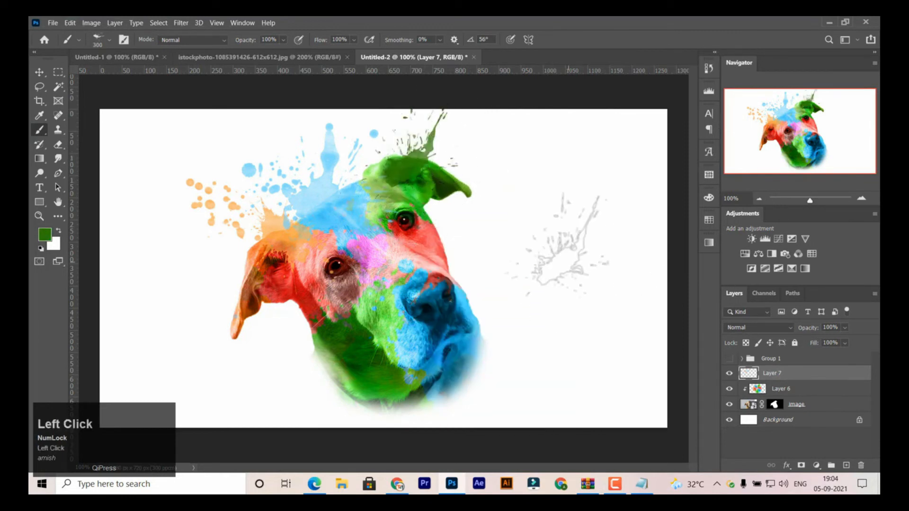
- Stamp a coral splash beside the upper eye using splash brush 5 at 275 px and 15°, with the colour sampled from the face
{"action": "right_click", "coordinate": [480, 264]}
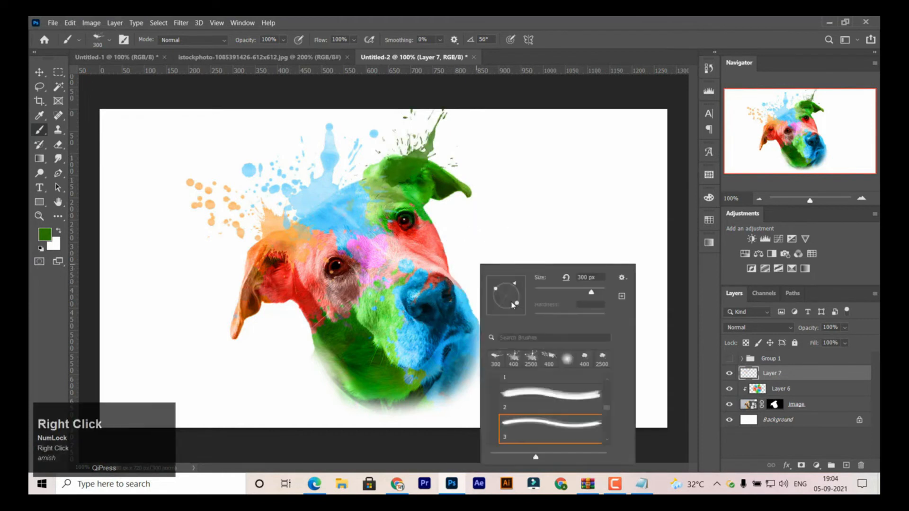
{"action": "left_click", "coordinate": [607, 416]}
{"action": "left_click", "coordinate": [549, 400]}
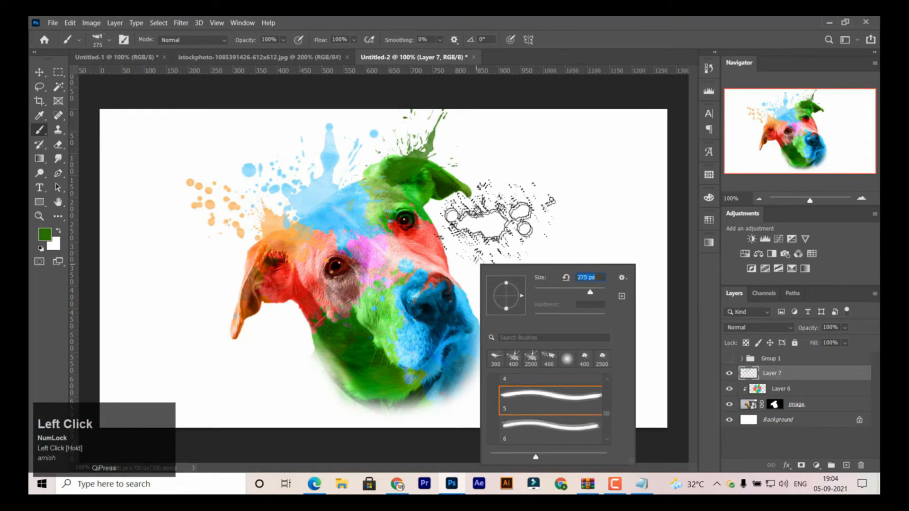
{"action": "right_click", "coordinate": [497, 220]}
{"action": "left_click_drag", "start_coordinate": [542, 256], "coordinate": [539, 246]}
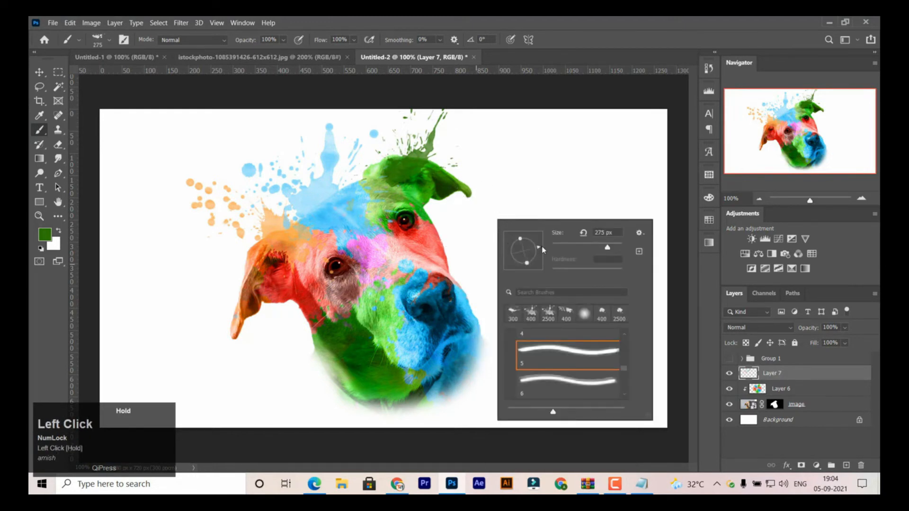
{"action": "left_click", "coordinate": [441, 240], "text": "alt"}
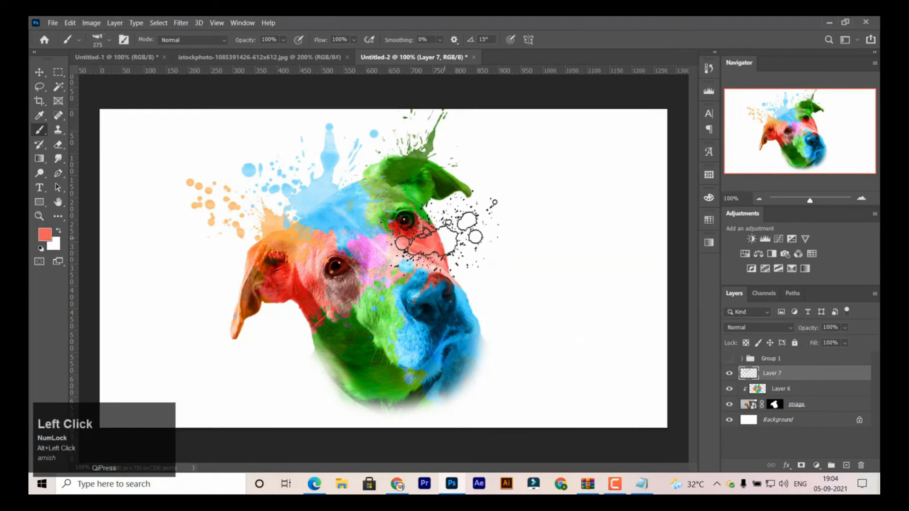
{"action": "left_click", "coordinate": [442, 240]}
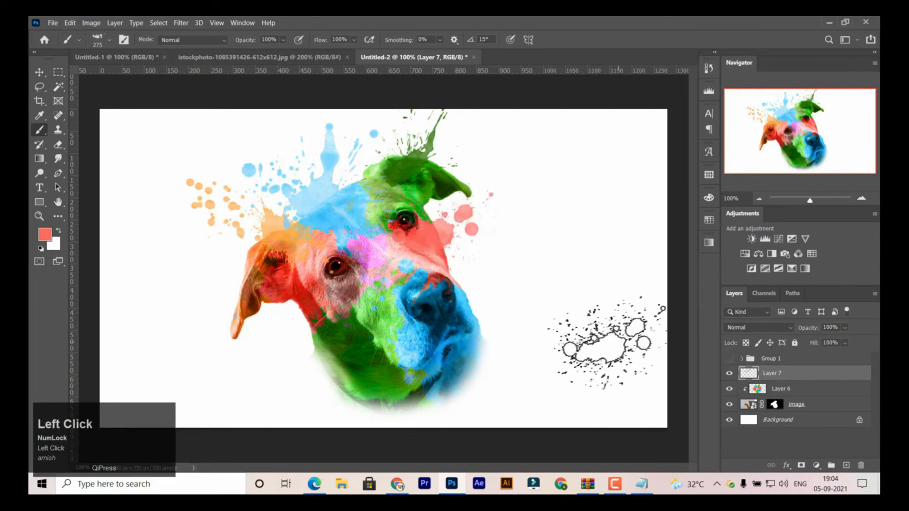
- Stamp a blue splash beside the nose using splash brush 6 at 400 px, with the colour sampled from the muzzle
{"action": "right_click", "coordinate": [516, 263]}
{"action": "left_click", "coordinate": [582, 425]}
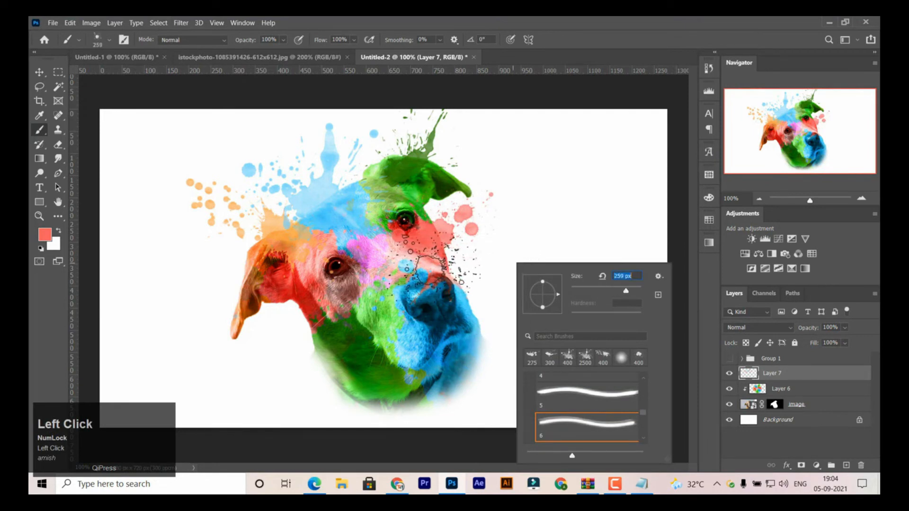
{"action": "key", "text": "alt"}
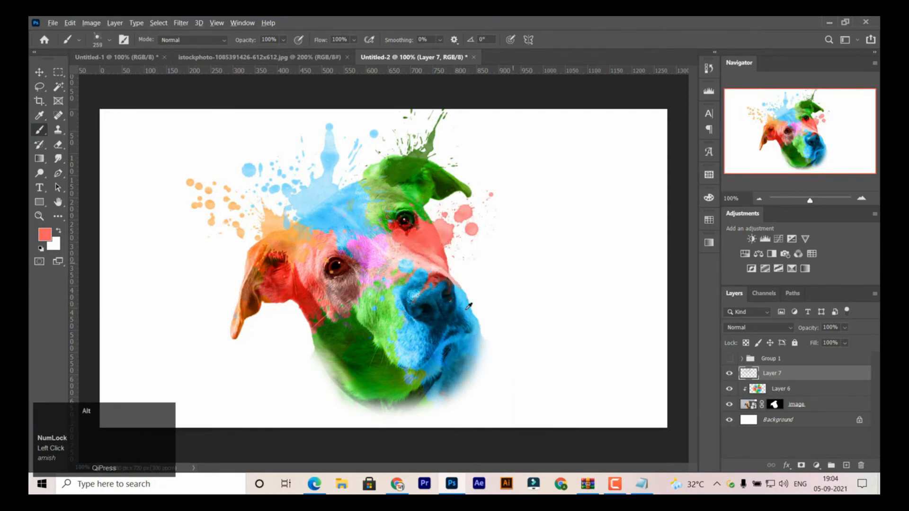
{"action": "left_click", "coordinate": [468, 309], "text": "alt"}
{"action": "key", "text": "bracketright"}
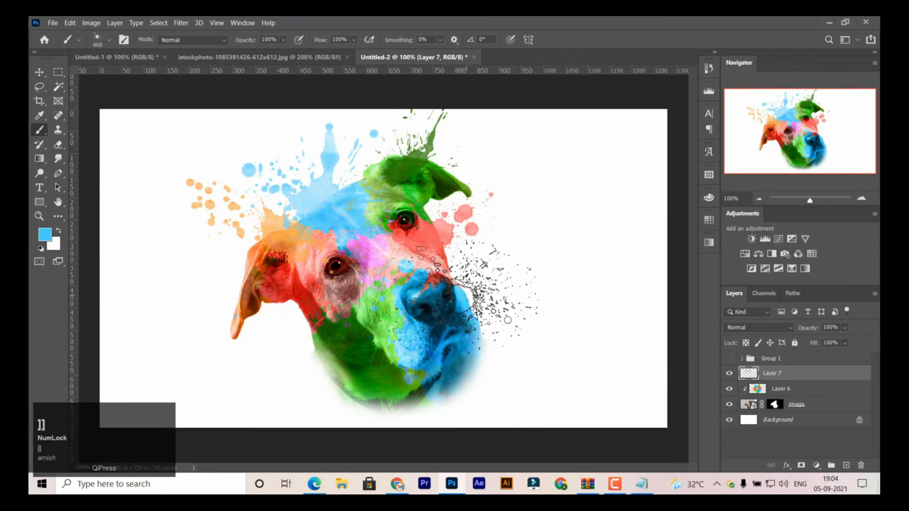
{"action": "key", "text": "bracketright"}
{"action": "left_click", "coordinate": [471, 286]}
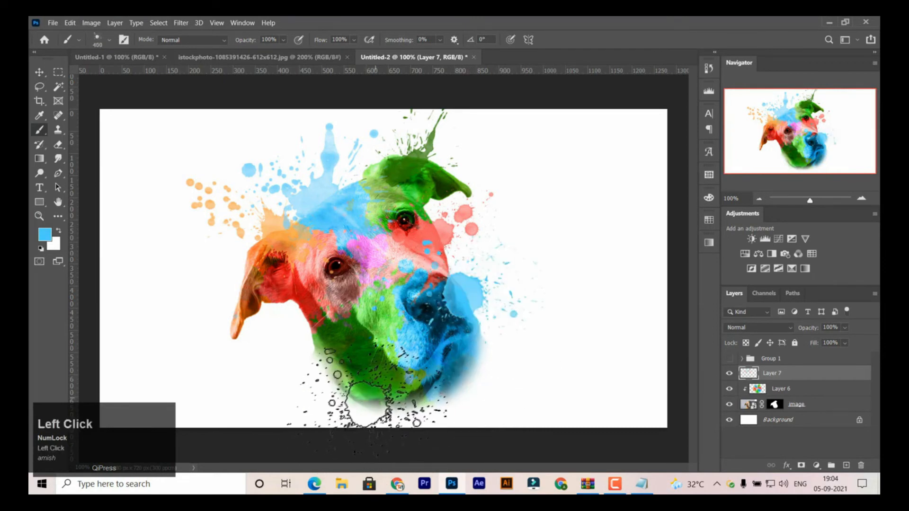
- Choose splash brush 9, sample red from the cheek below the hanging ear, and set the brush size to 250 px
{"action": "right_click", "coordinate": [397, 273]}
{"action": "left_click_drag", "start_coordinate": [520, 422], "coordinate": [521, 428]}
{"action": "left_click", "coordinate": [462, 423]}
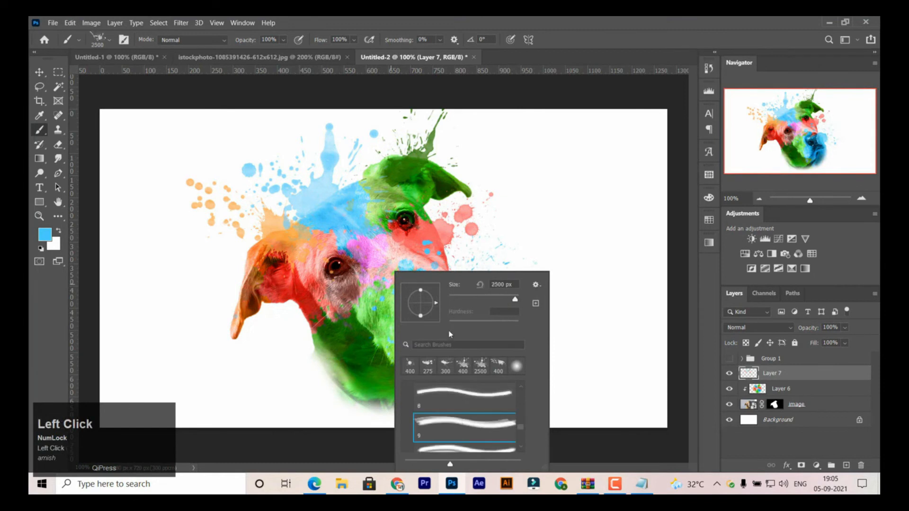
{"action": "left_click", "coordinate": [496, 296]}
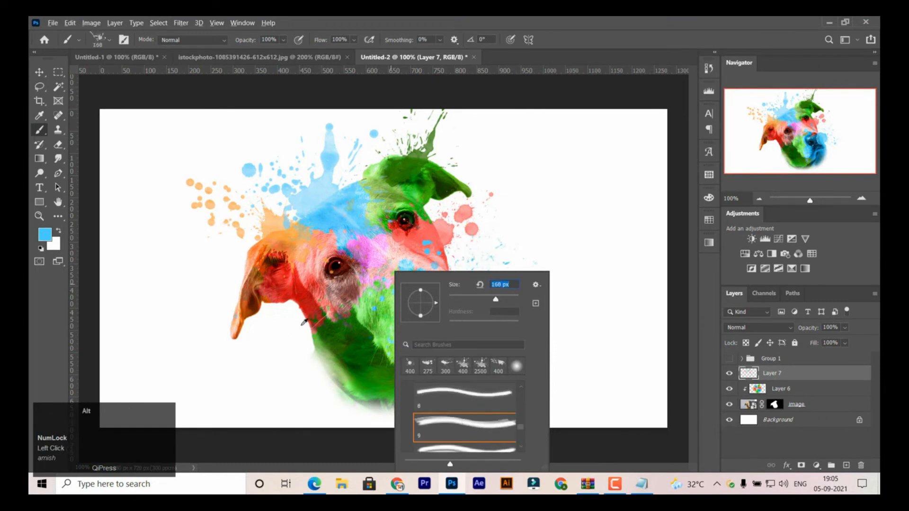
{"action": "left_click", "coordinate": [311, 307], "text": "alt"}
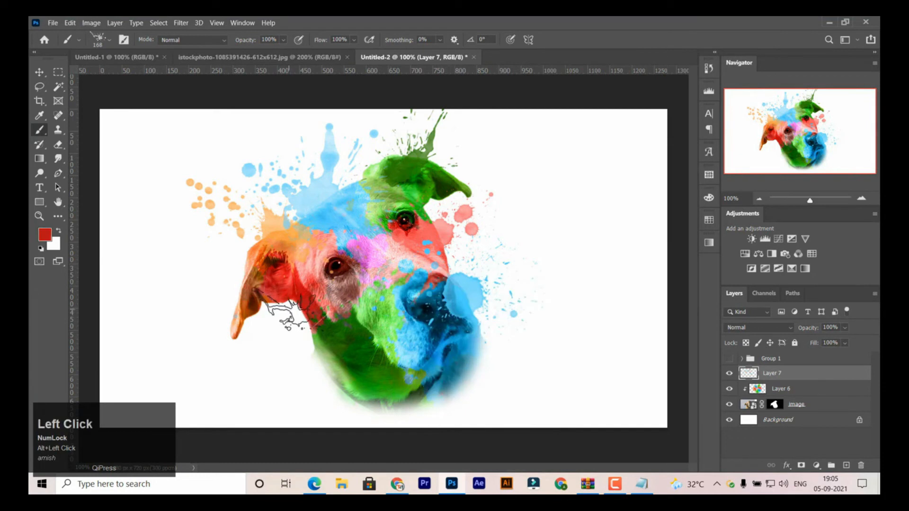
{"action": "key", "text": "bracketright"}
{"action": "key", "text": "bracketright"}
{"action": "key", "text": "bracketright"}
{"action": "key", "text": "bracketright"}
- Rotate the brush to -141° and stamp a splash between the hanging ear and the neck in red sampled beside the ear
{"action": "right_click", "coordinate": [292, 303]}
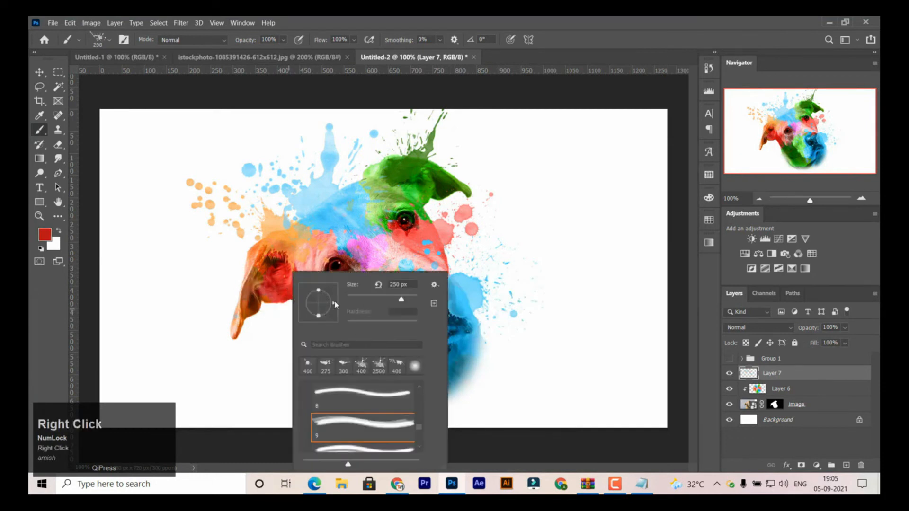
{"action": "mouse_move", "coordinate": [335, 304]}
{"action": "left_mouse_down"}
{"action": "mouse_move", "coordinate": [253, 315]}
{"action": "mouse_move", "coordinate": [305, 318]}
{"action": "mouse_move", "coordinate": [262, 324]}
{"action": "left_mouse_up"}
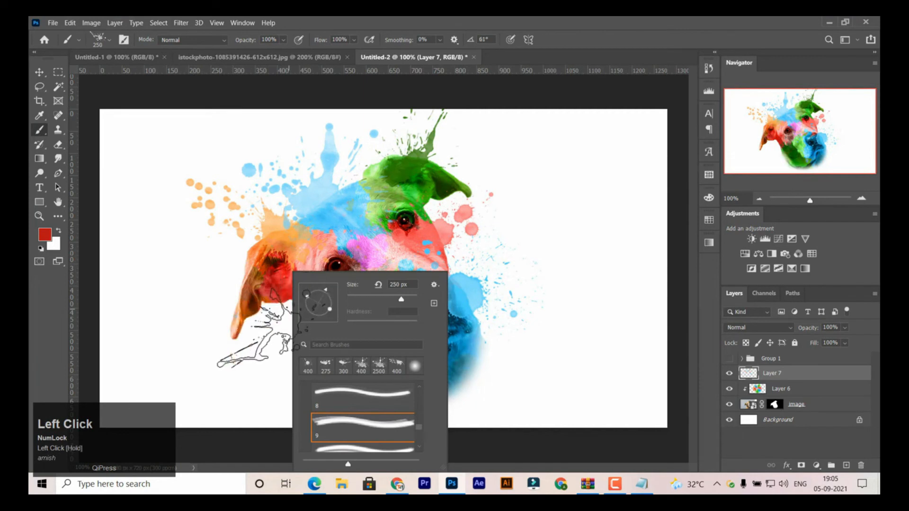
{"action": "mouse_move", "coordinate": [325, 290]}
{"action": "left_mouse_down"}
{"action": "mouse_move", "coordinate": [317, 332]}
{"action": "mouse_move", "coordinate": [303, 327]}
{"action": "mouse_move", "coordinate": [329, 312]}
{"action": "left_mouse_up"}
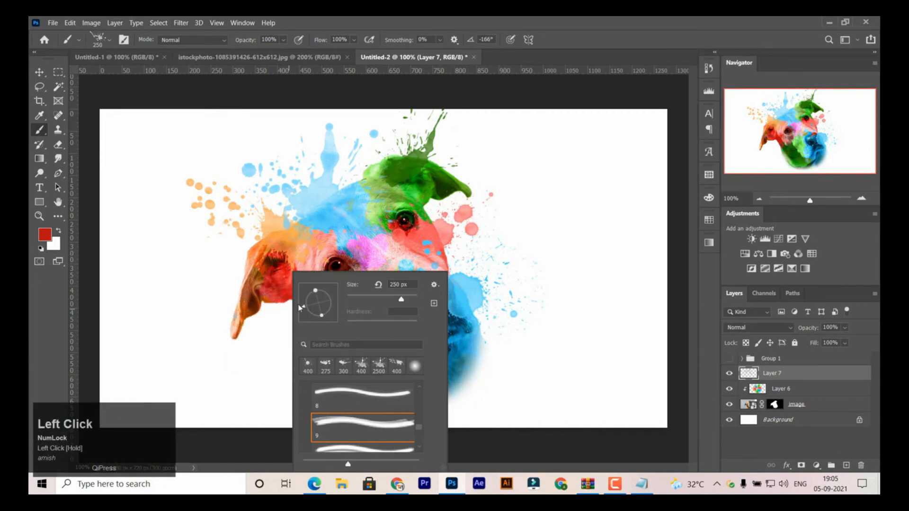
{"action": "left_click", "coordinate": [307, 316]}
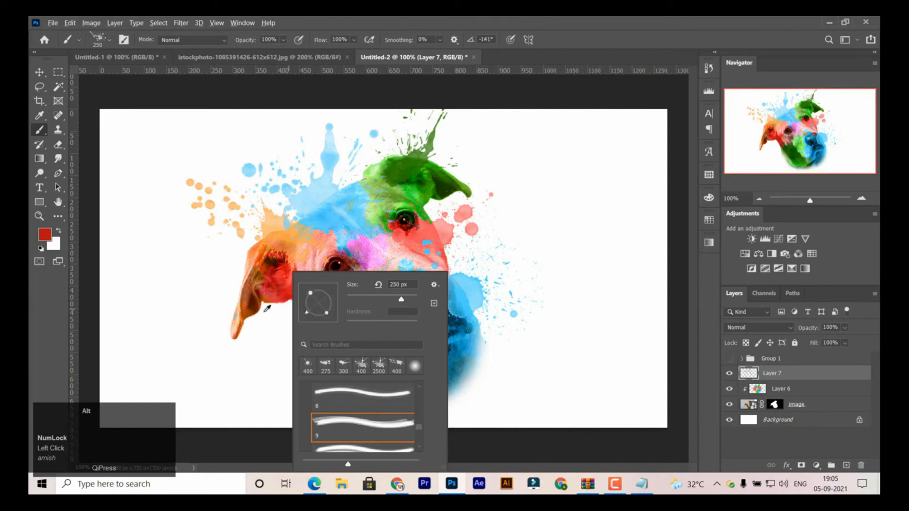
{"action": "left_click", "coordinate": [291, 295], "text": "alt"}
{"action": "left_click", "coordinate": [303, 318]}
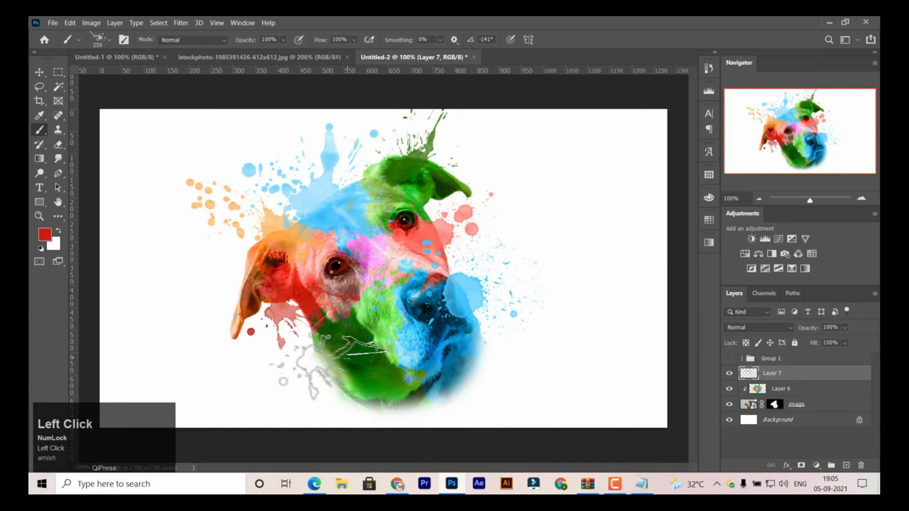
- Stamp a light orange splash over the hanging ear's outer edge using splash brush 10 at 250 px, with the colour sampled from the ear tip
{"action": "left_click", "coordinate": [238, 319], "text": "alt"}
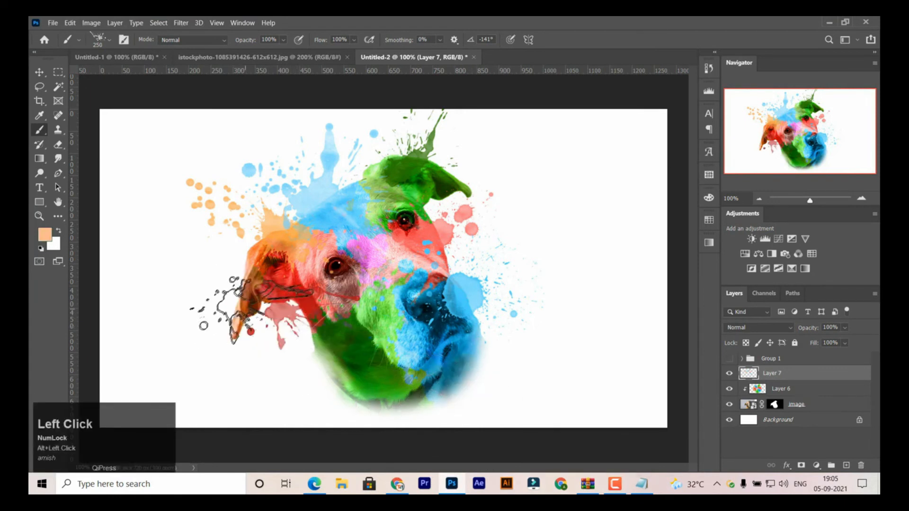
{"action": "right_click", "coordinate": [275, 303]}
{"action": "left_click", "coordinate": [355, 452]}
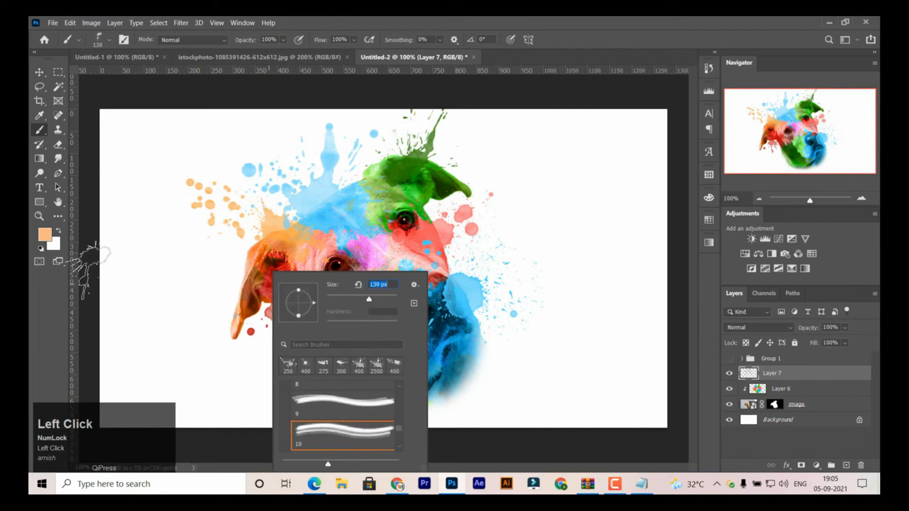
{"action": "left_click", "coordinate": [388, 61]}
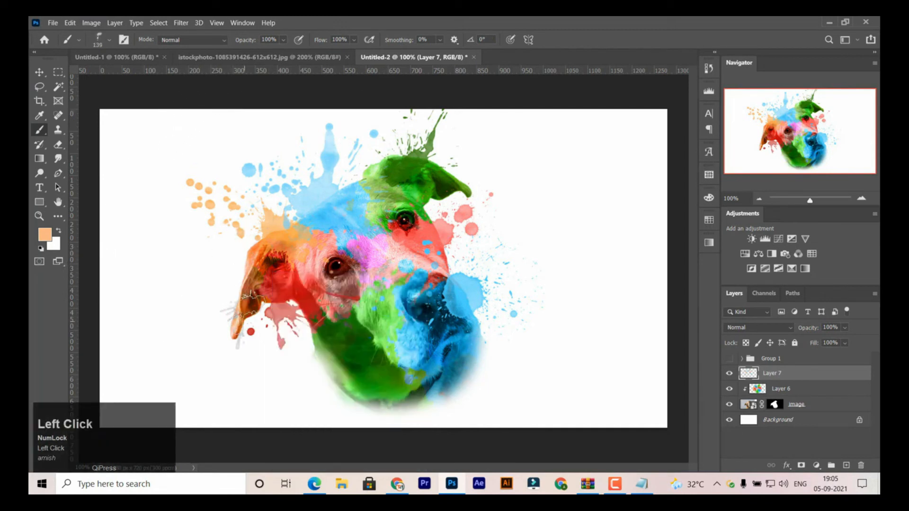
{"action": "key", "text": "bracketright"}
{"action": "key", "text": "bracketright"}
{"action": "key", "text": "bracketright"}
{"action": "key", "text": "bracketright"}
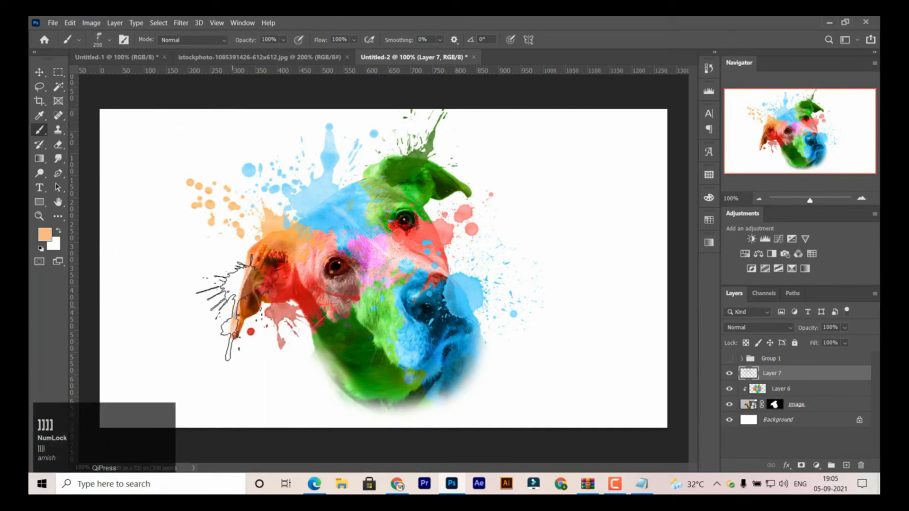
{"action": "left_click", "coordinate": [232, 296]}
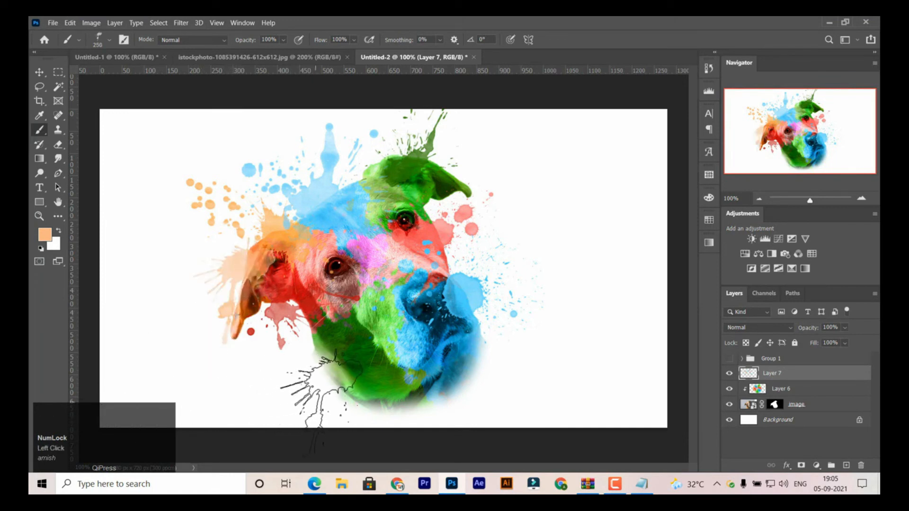
- Sample green from the lower neck and choose splash brush 13
{"action": "key", "text": "alt"}
{"action": "left_click", "coordinate": [373, 387], "text": "alt"}
{"action": "right_click", "coordinate": [379, 400]}
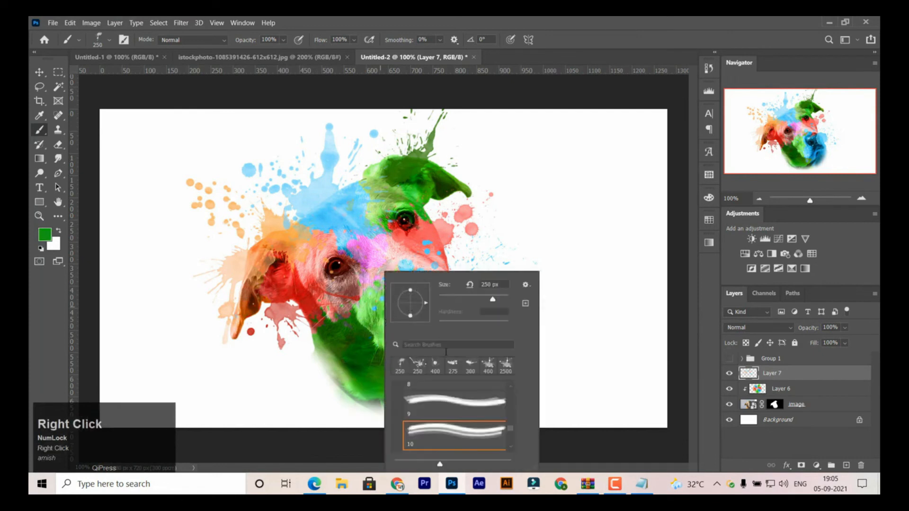
{"action": "left_click_drag", "start_coordinate": [510, 428], "coordinate": [510, 434]}
{"action": "left_click", "coordinate": [490, 433]}
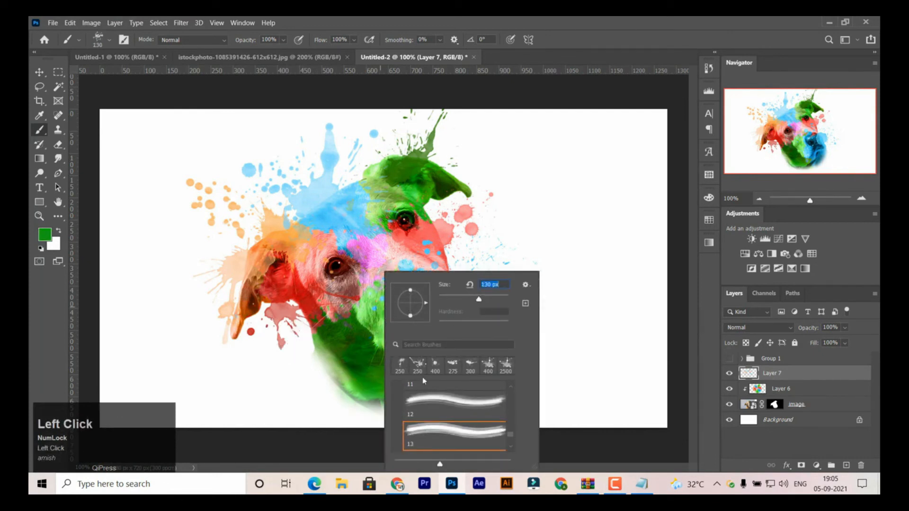
- Enlarge the brush to 250 px and stamp a green splash on the outer edge of the neck
{"action": "type", "text": "]]]"}
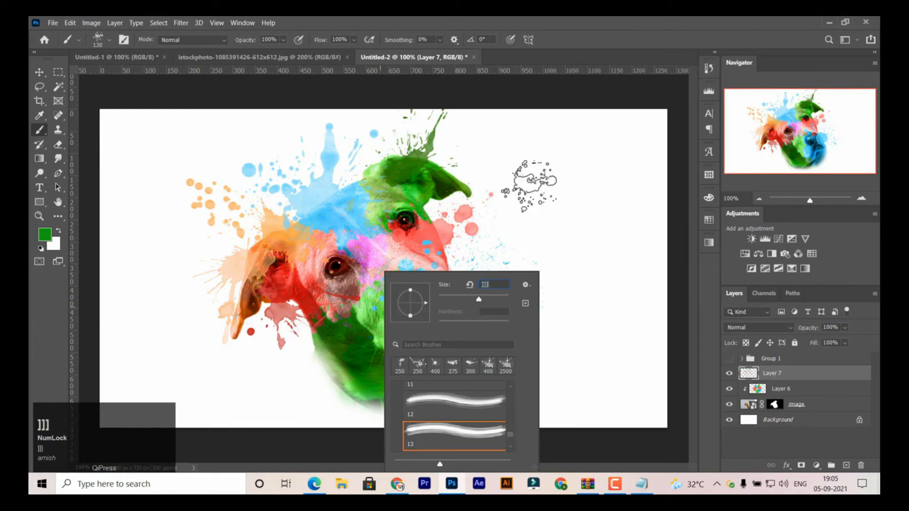
{"action": "key", "text": "BackSpace"}
{"action": "left_click", "coordinate": [494, 316]}
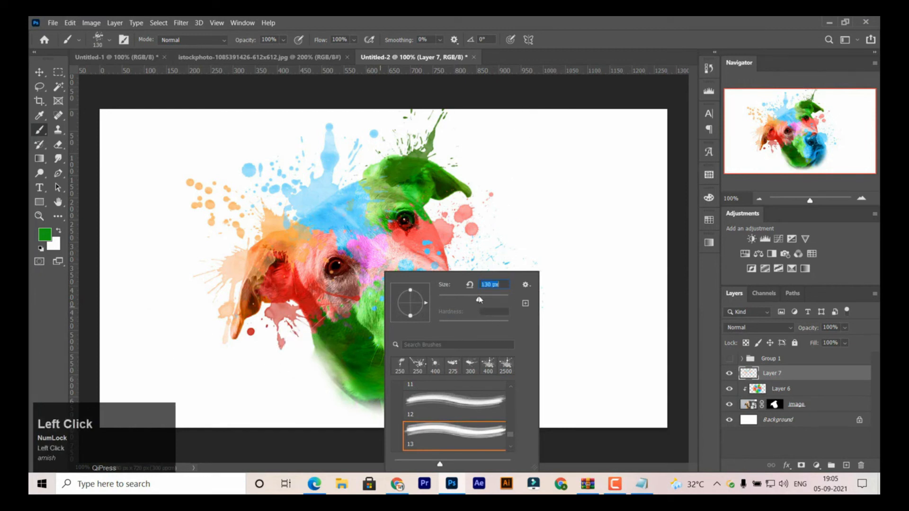
{"action": "left_click", "coordinate": [482, 198]}
{"action": "left_click", "coordinate": [616, 20]}
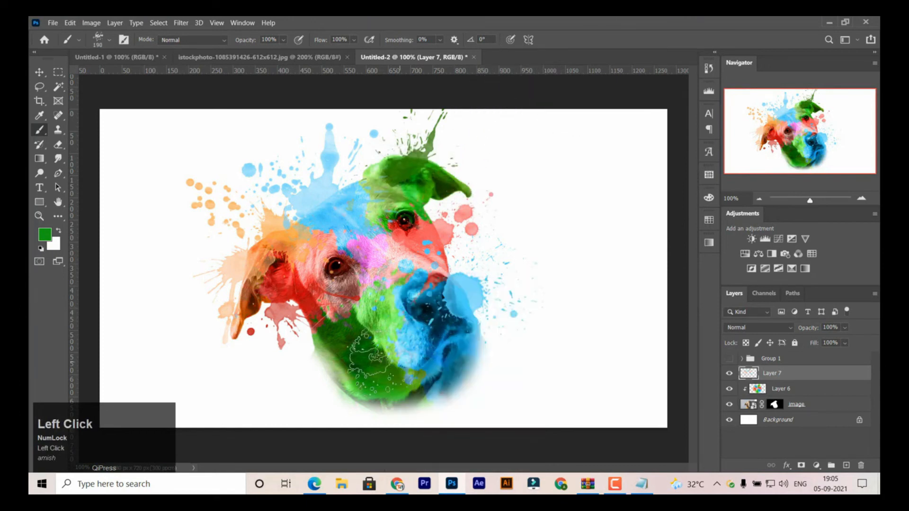
{"action": "key", "text": "bracketright"}
{"action": "key", "text": "bracketright"}
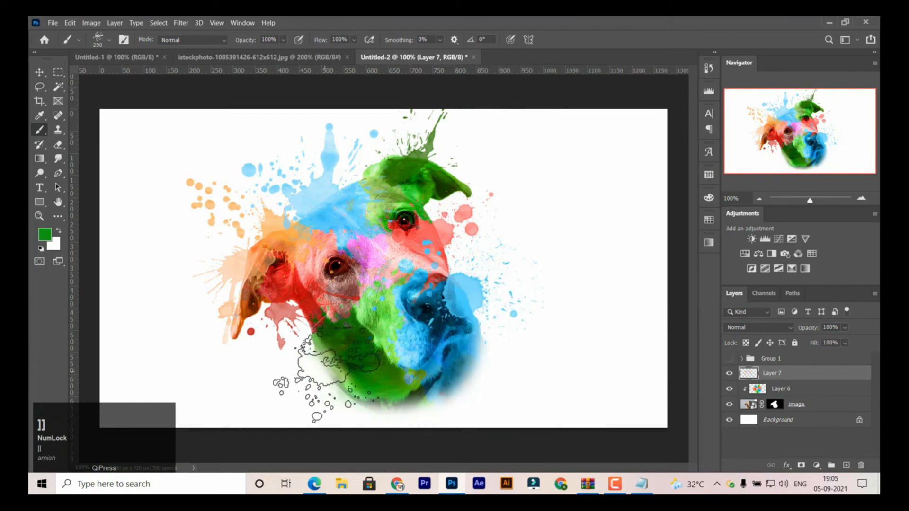
{"action": "left_click", "coordinate": [329, 371]}
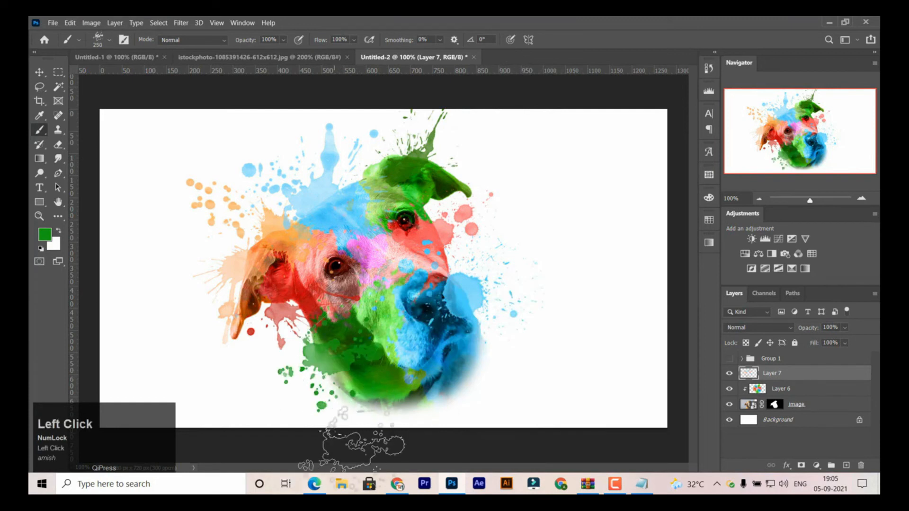
- Stamp a blue splash below the muzzle with the same brush, using a colour sampled from the chin
{"action": "key", "text": "alt"}
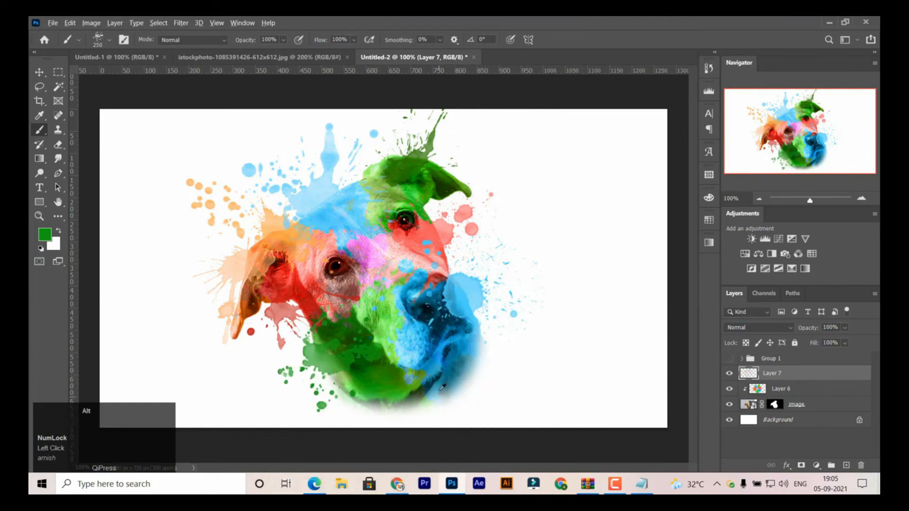
{"action": "left_click", "coordinate": [469, 340], "text": "alt"}
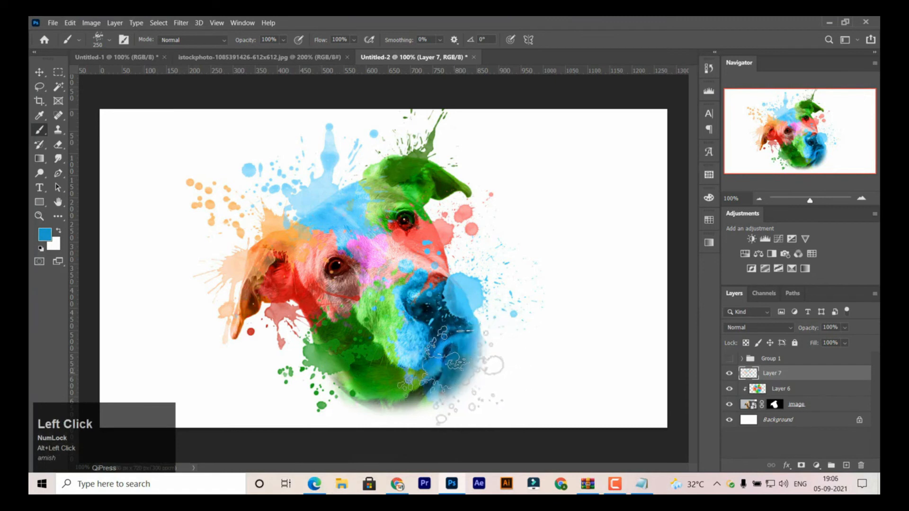
{"action": "left_click", "coordinate": [452, 372]}
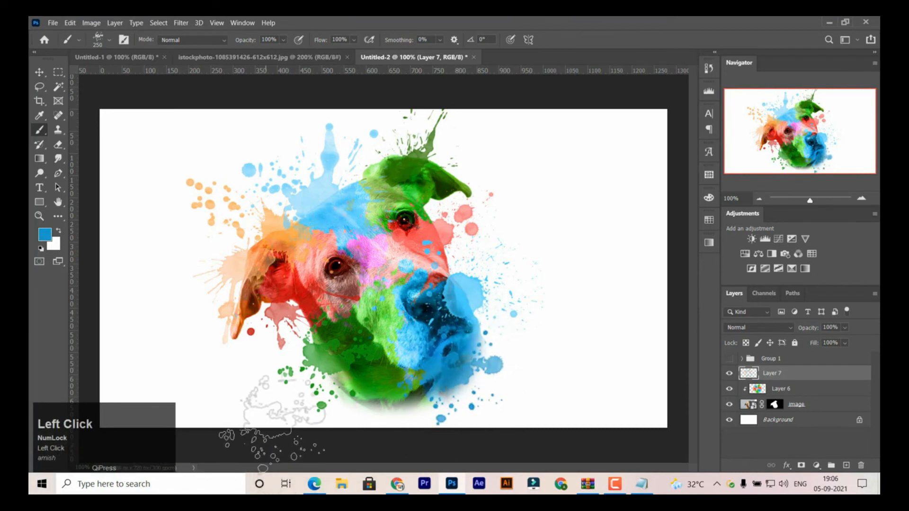
- Add a layer mask to Layer 7 and activate the Brush tool
{"action": "left_click", "coordinate": [39, 72]}
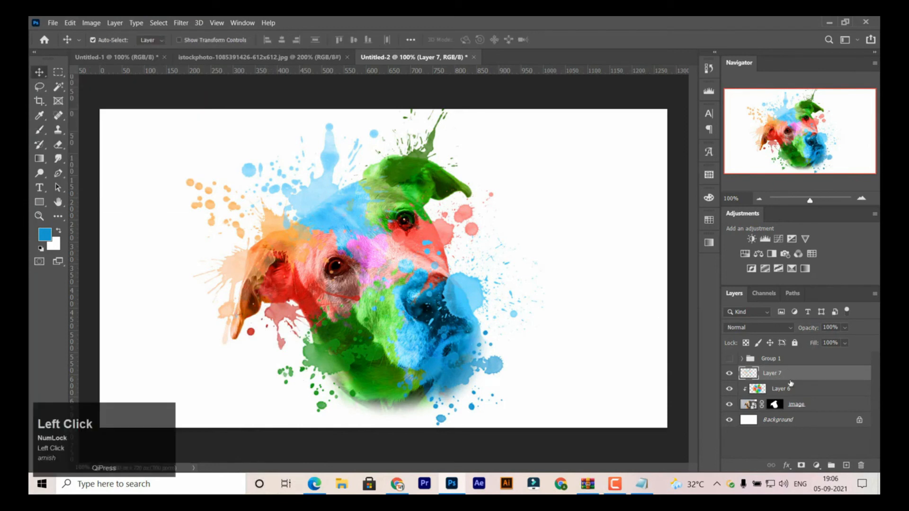
{"action": "left_click", "coordinate": [801, 465]}
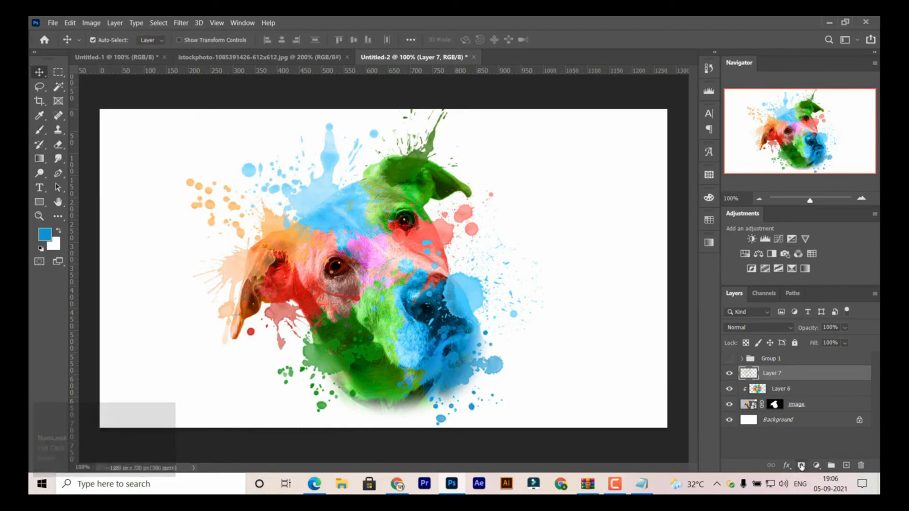
{"action": "key", "text": "b"}
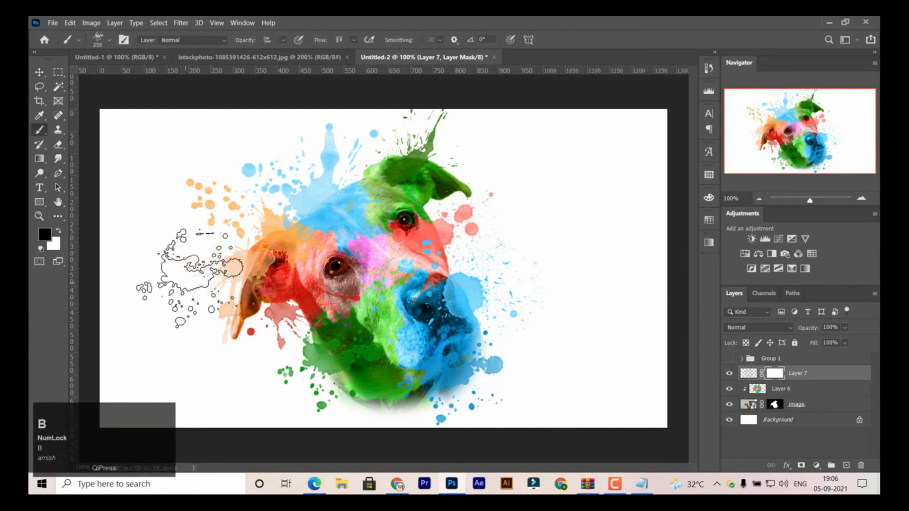
- Choose the Soft Round brush from General Brushes and set its size to 168 px
{"action": "right_click", "coordinate": [192, 243]}
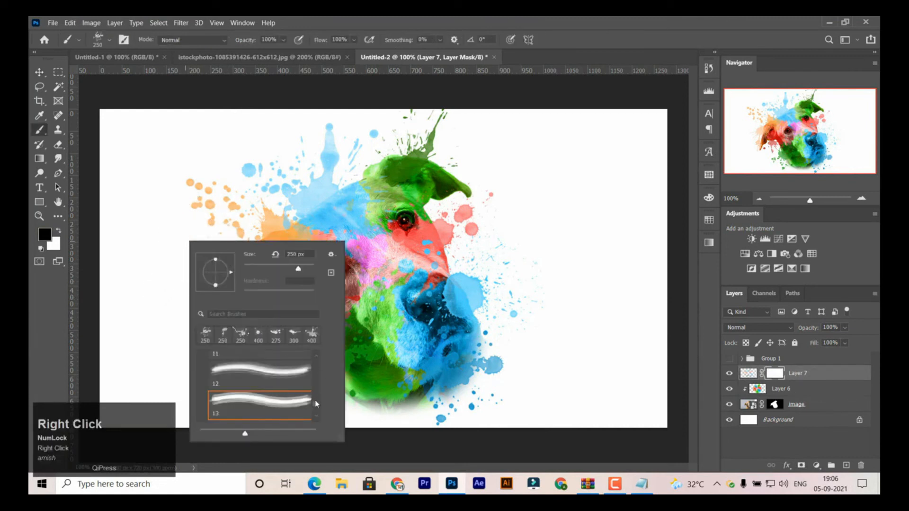
{"action": "left_click", "coordinate": [316, 356]}
{"action": "left_click", "coordinate": [317, 358]}
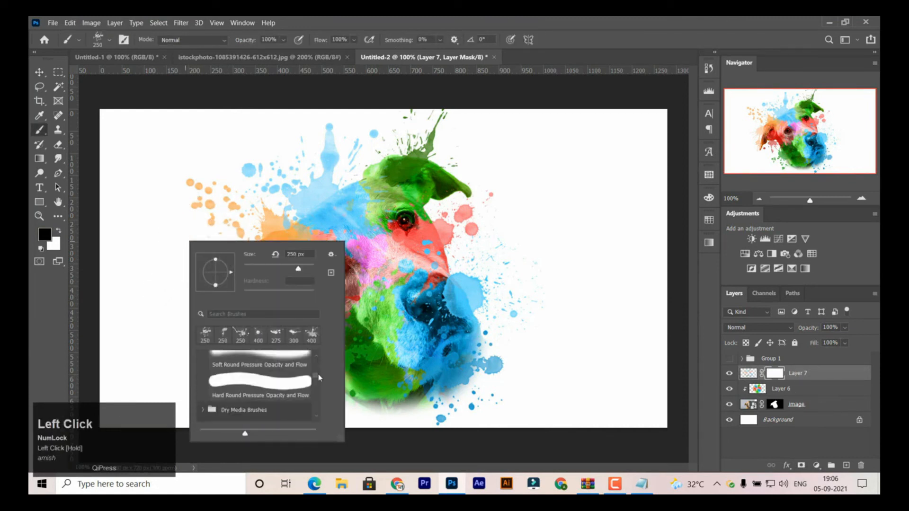
{"action": "left_click_drag", "start_coordinate": [319, 377], "coordinate": [318, 361]}
{"action": "left_click", "coordinate": [263, 380]}
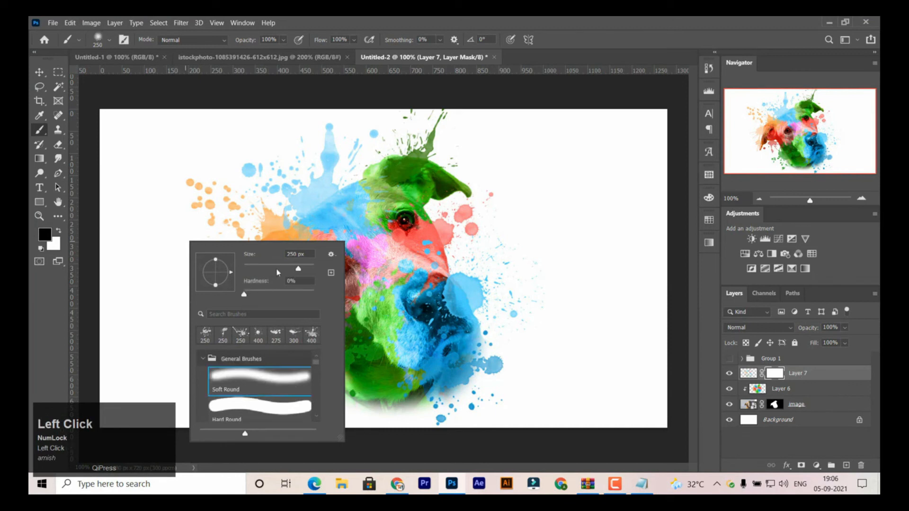
{"action": "left_click", "coordinate": [291, 268]}
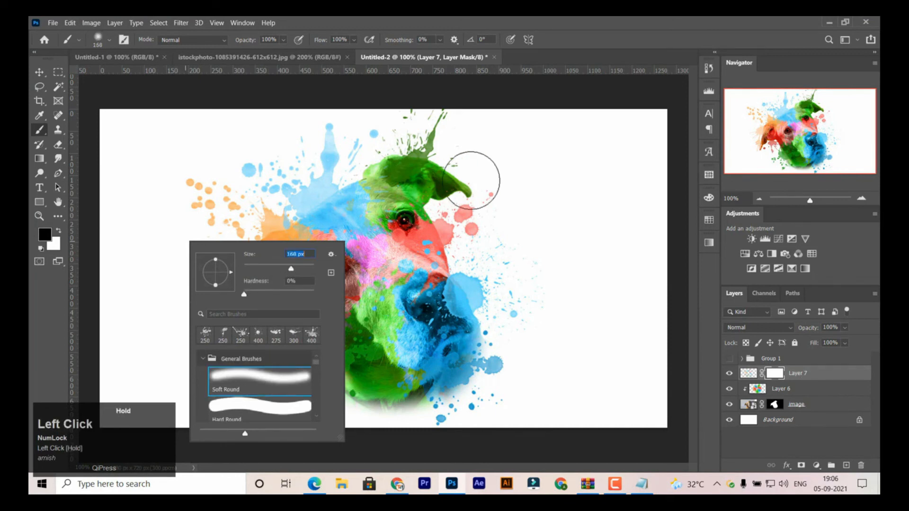
{"action": "left_click", "coordinate": [590, 143]}
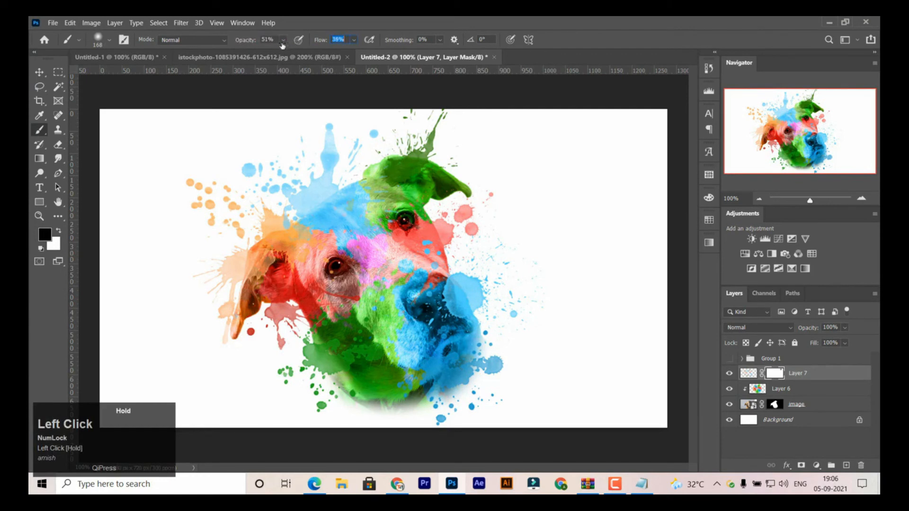
- Lower the brush to 19% opacity and 18% flow and paint black on Layer 7's mask to soften the splashes around the dog
{"action": "mouse_move", "coordinate": [483, 219]}
{"action": "left_mouse_down"}
{"action": "mouse_move", "coordinate": [463, 210]}
{"action": "mouse_move", "coordinate": [459, 251]}
{"action": "left_mouse_up"}
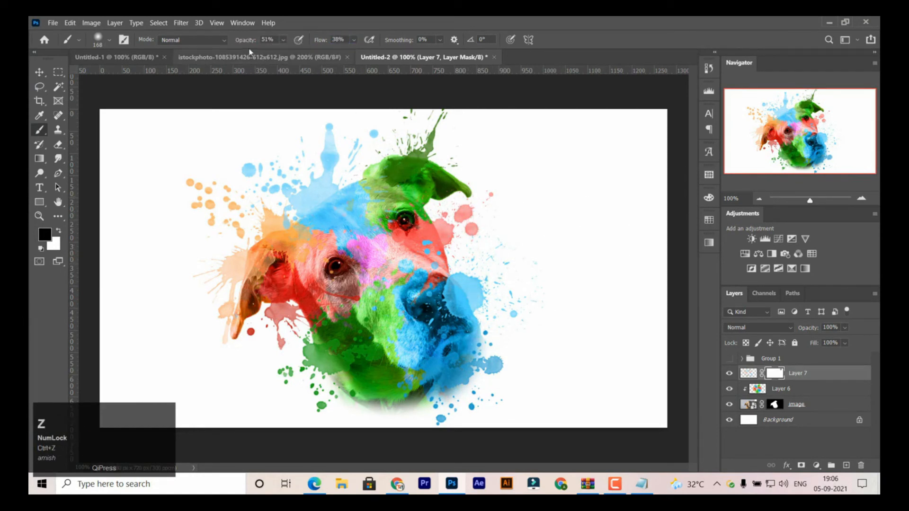
{"action": "left_click_drag", "start_coordinate": [245, 41], "coordinate": [225, 41]}
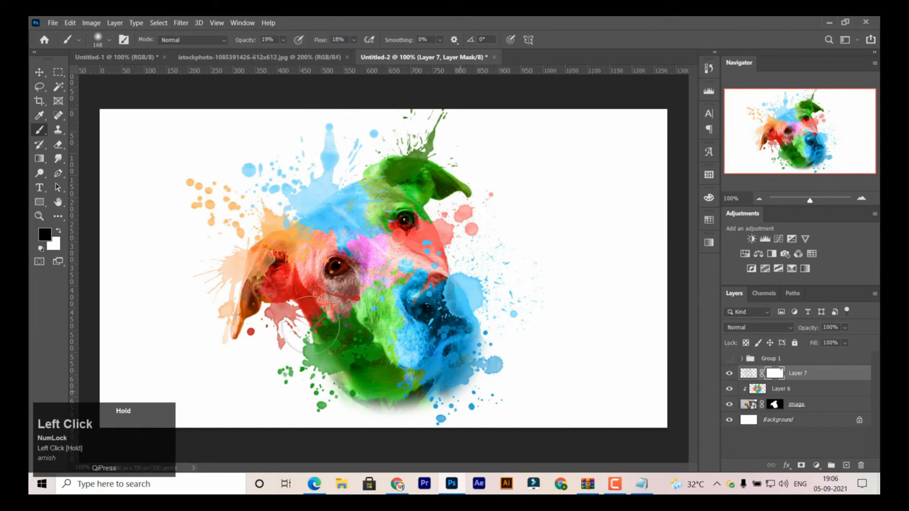
{"action": "mouse_move", "coordinate": [310, 325]}
{"action": "left_mouse_down"}
{"action": "mouse_move", "coordinate": [283, 300]}
{"action": "mouse_move", "coordinate": [270, 235]}
{"action": "left_mouse_up"}
{"action": "left_click_drag", "start_coordinate": [348, 173], "coordinate": [406, 161]}
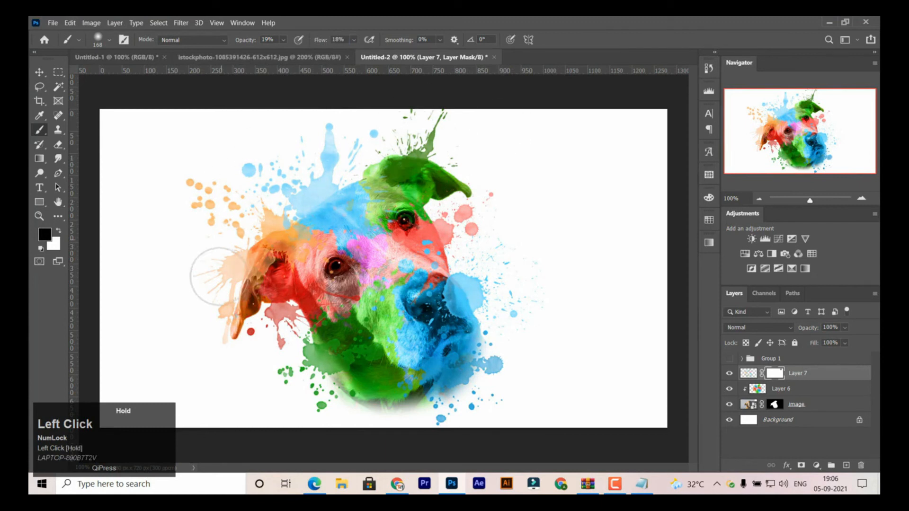
{"action": "left_click_drag", "start_coordinate": [220, 277], "coordinate": [235, 236]}
{"action": "left_click_drag", "start_coordinate": [334, 360], "coordinate": [274, 360]}
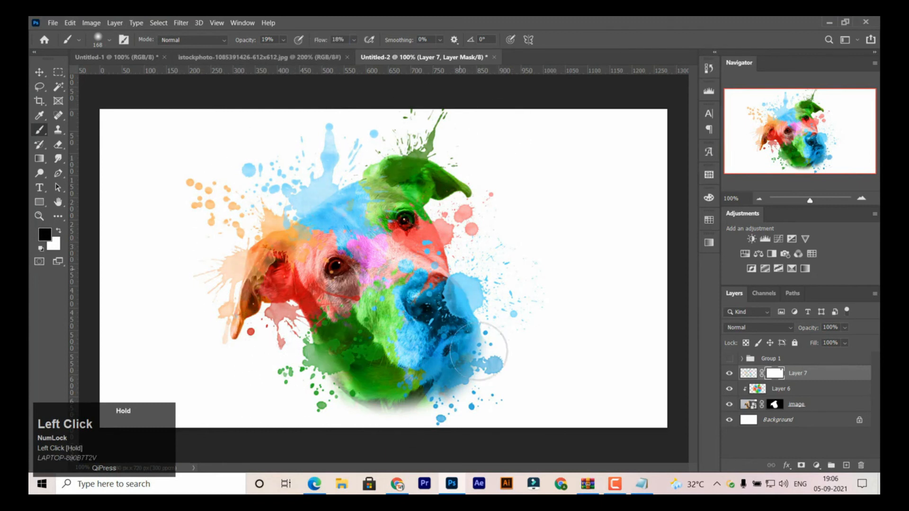
{"action": "mouse_move", "coordinate": [478, 352]}
{"action": "left_mouse_down"}
{"action": "mouse_move", "coordinate": [517, 179]}
{"action": "mouse_move", "coordinate": [328, 54]}
{"action": "left_mouse_up"}
- Raise the brush to 25% flow and 23% opacity and paint Layer 7's mask to fade the splashes further
{"action": "left_click_drag", "start_coordinate": [321, 42], "coordinate": [324, 41]}
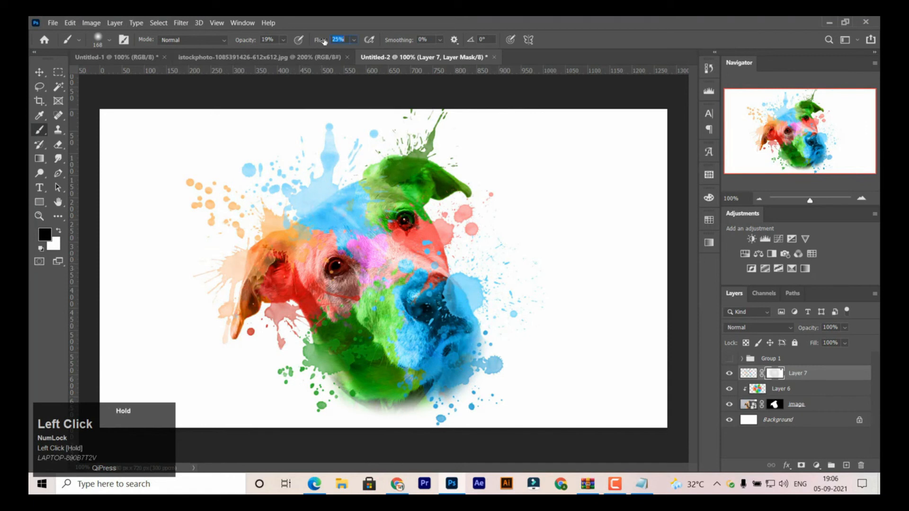
{"action": "left_click_drag", "start_coordinate": [246, 41], "coordinate": [246, 41]}
{"action": "mouse_move", "coordinate": [424, 153]}
{"action": "left_mouse_down"}
{"action": "mouse_move", "coordinate": [465, 203]}
{"action": "mouse_move", "coordinate": [491, 344]}
{"action": "left_mouse_up"}
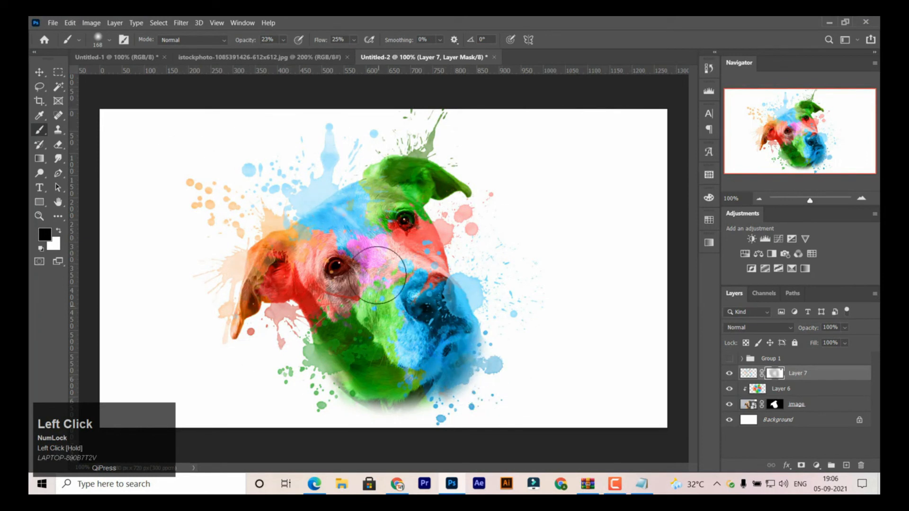
- Load the dog-shaped layer mask of the image layer as a selection
{"action": "left_click", "coordinate": [748, 406]}
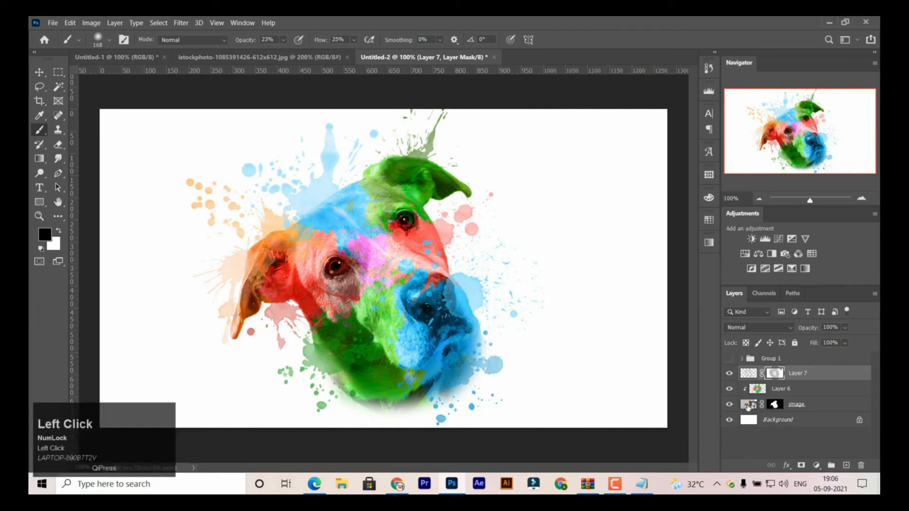
{"action": "left_click", "coordinate": [746, 405], "text": "ctrl"}
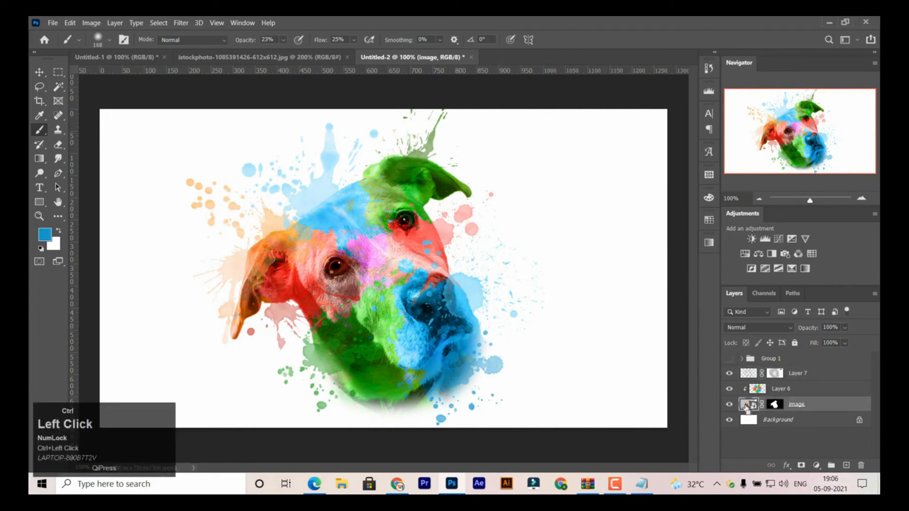
{"action": "key", "text": "ctrl+d"}
{"action": "left_click", "coordinate": [775, 406]}
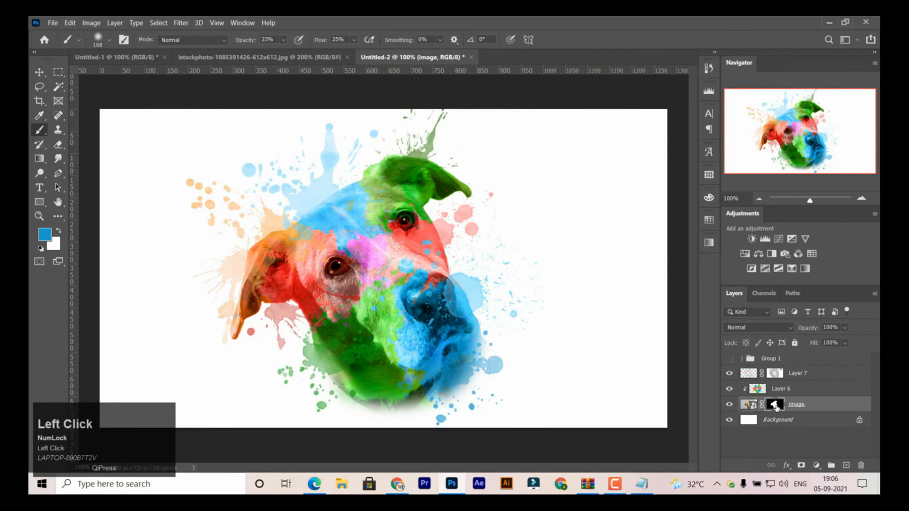
{"action": "left_click", "coordinate": [775, 405], "text": "ctrl"}
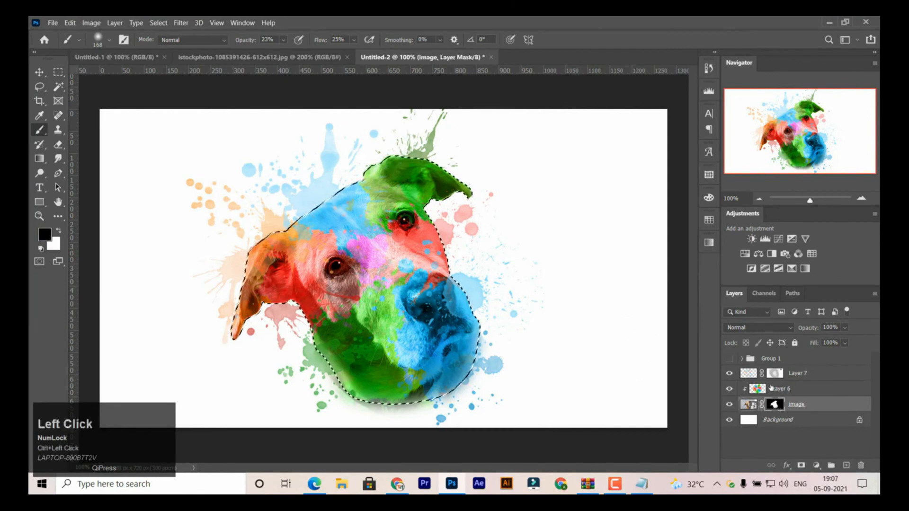
- Paint black on Layer 7's mask within the selection to fade the splashes covering the dog's head and muzzle
{"action": "left_click", "coordinate": [775, 373]}
{"action": "mouse_move", "coordinate": [363, 269]}
{"action": "left_mouse_down"}
{"action": "mouse_move", "coordinate": [256, 272]}
{"action": "mouse_move", "coordinate": [284, 297]}
{"action": "mouse_move", "coordinate": [262, 292]}
{"action": "mouse_move", "coordinate": [409, 164]}
{"action": "left_mouse_up"}
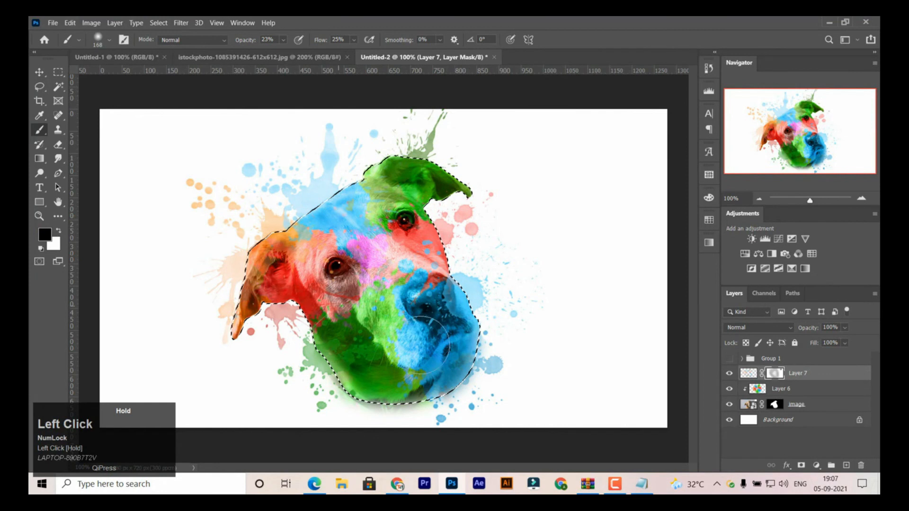
{"action": "mouse_move", "coordinate": [421, 344]}
{"action": "left_mouse_down"}
{"action": "mouse_move", "coordinate": [401, 330]}
{"action": "mouse_move", "coordinate": [395, 298]}
{"action": "mouse_move", "coordinate": [423, 312]}
{"action": "left_mouse_up"}
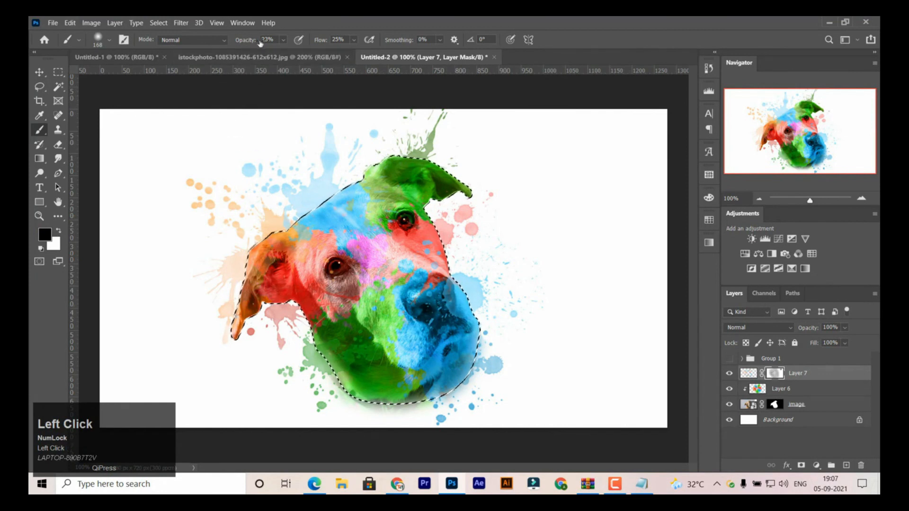
- Raise the brush to 48% opacity and 45% flow, fade the splashes over the dog's face, and deselect, ending with the Move tool active
{"action": "left_click_drag", "start_coordinate": [260, 44], "coordinate": [327, 43]}
{"action": "mouse_move", "coordinate": [374, 183]}
{"action": "left_mouse_down"}
{"action": "mouse_move", "coordinate": [319, 248]}
{"action": "mouse_move", "coordinate": [249, 301]}
{"action": "mouse_move", "coordinate": [443, 356]}
{"action": "mouse_move", "coordinate": [427, 309]}
{"action": "mouse_move", "coordinate": [341, 177]}
{"action": "mouse_move", "coordinate": [287, 274]}
{"action": "mouse_move", "coordinate": [293, 231]}
{"action": "mouse_move", "coordinate": [404, 242]}
{"action": "mouse_move", "coordinate": [419, 349]}
{"action": "mouse_move", "coordinate": [354, 297]}
{"action": "left_mouse_up"}
{"action": "mouse_move", "coordinate": [428, 299]}
{"action": "left_mouse_down"}
{"action": "mouse_move", "coordinate": [482, 362]}
{"action": "mouse_move", "coordinate": [486, 334]}
{"action": "mouse_move", "coordinate": [406, 341]}
{"action": "left_mouse_up"}
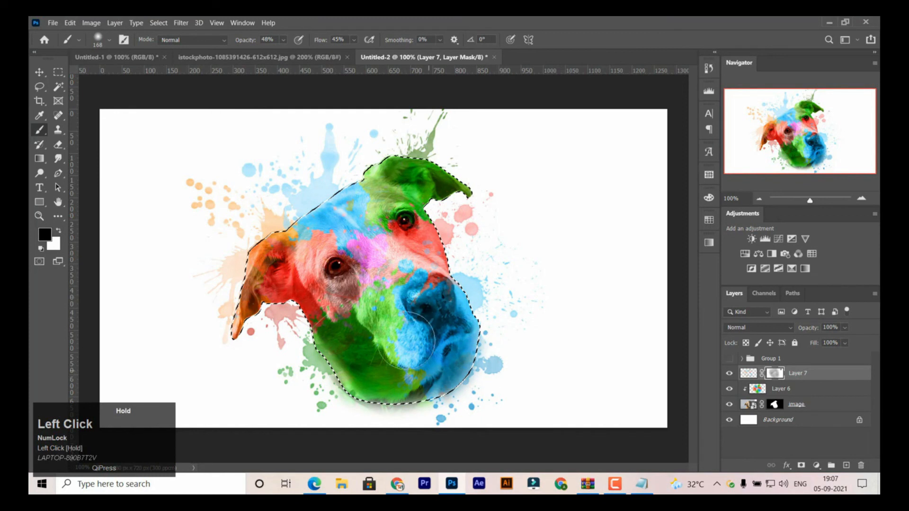
{"action": "key", "text": "ctrl+d"}
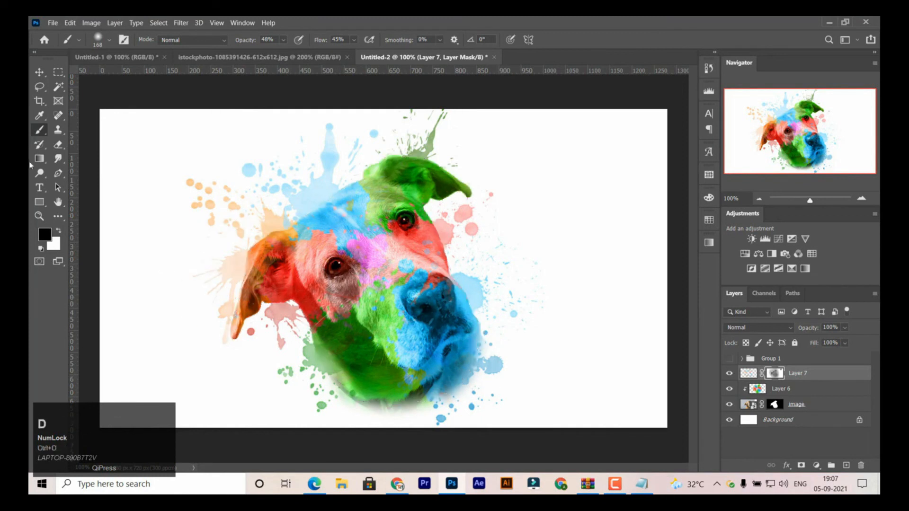
{"action": "left_click", "coordinate": [40, 72]}
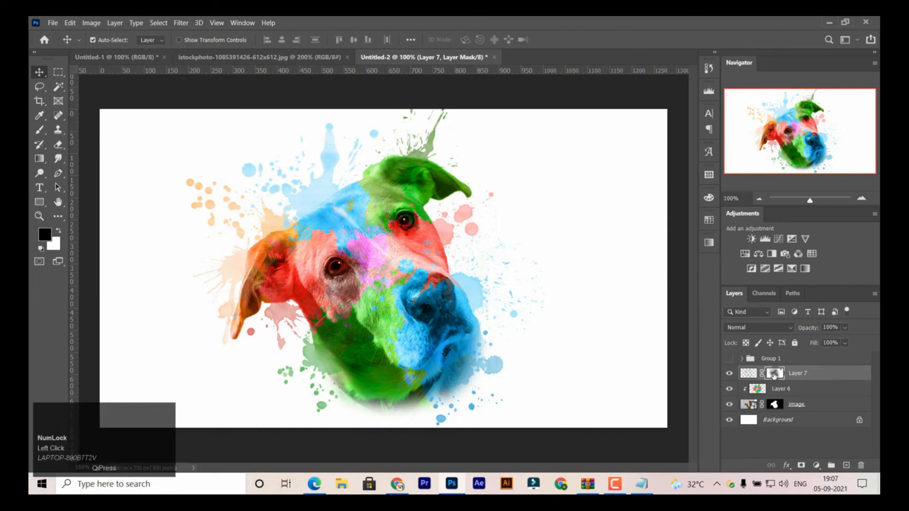
- Toggle Layer 7's mask off and on to compare the artwork with and without the masking
{"action": "left_click", "coordinate": [773, 373], "text": "shift"}
{"action": "left_click", "coordinate": [774, 374]}
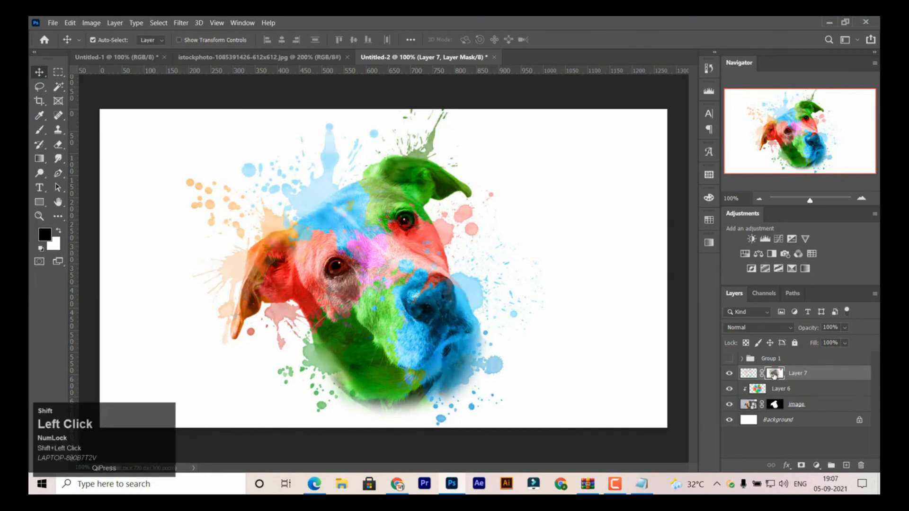
{"action": "left_click", "coordinate": [773, 373], "text": "shift"}
{"action": "left_click", "coordinate": [773, 374]}
{"action": "left_click", "coordinate": [746, 373]}
{"action": "key", "text": "ctrl+shift+alt+e"}
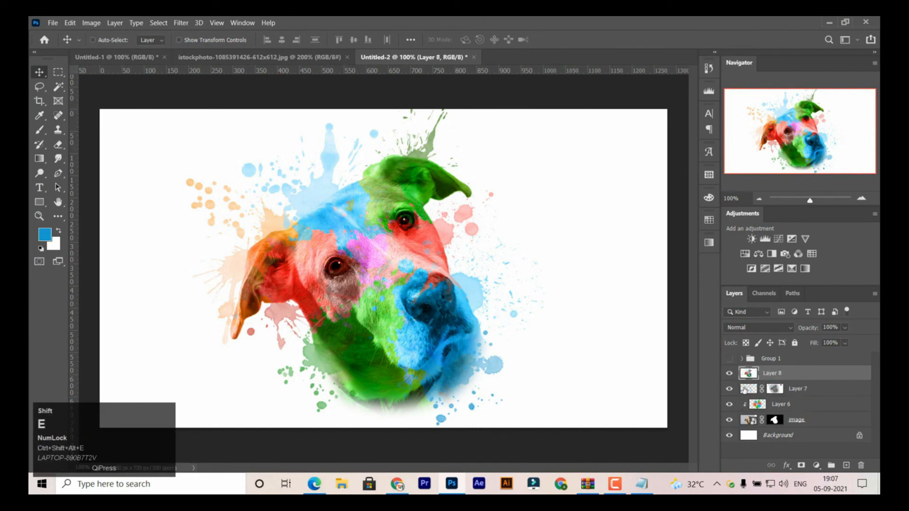
{"action": "key", "text": "ctrl+z"}
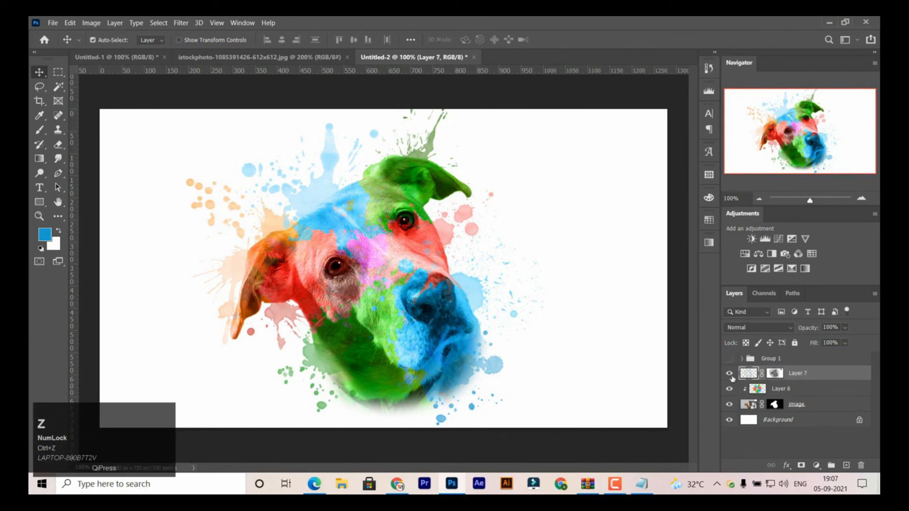
- Switch to Notepad and add the line "Now hide background layer and save your design as png" below the existing notes
{"action": "left_click", "coordinate": [641, 483]}
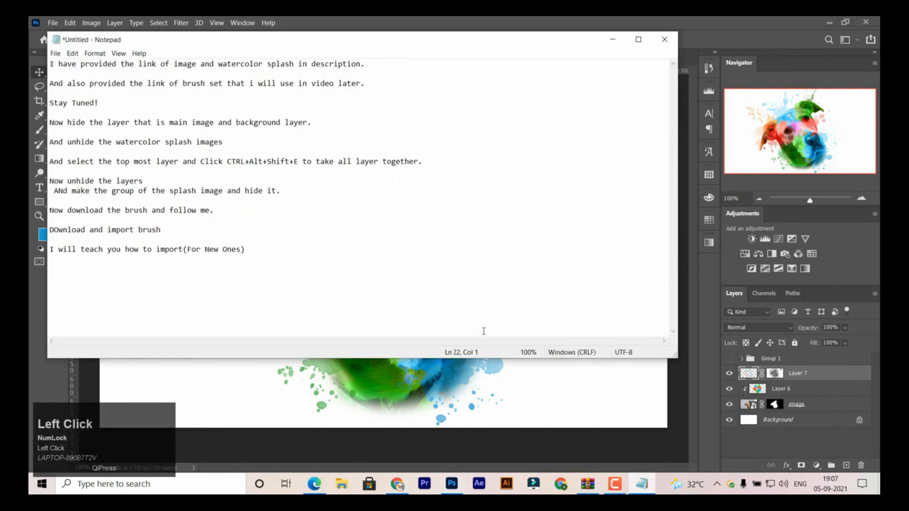
{"action": "type", "text": "Now "}
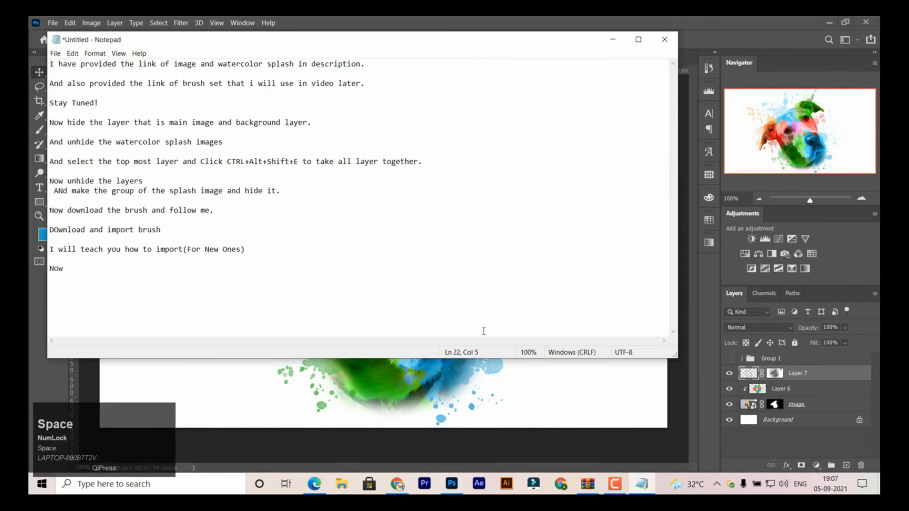
{"action": "type", "text": "hide bac"}
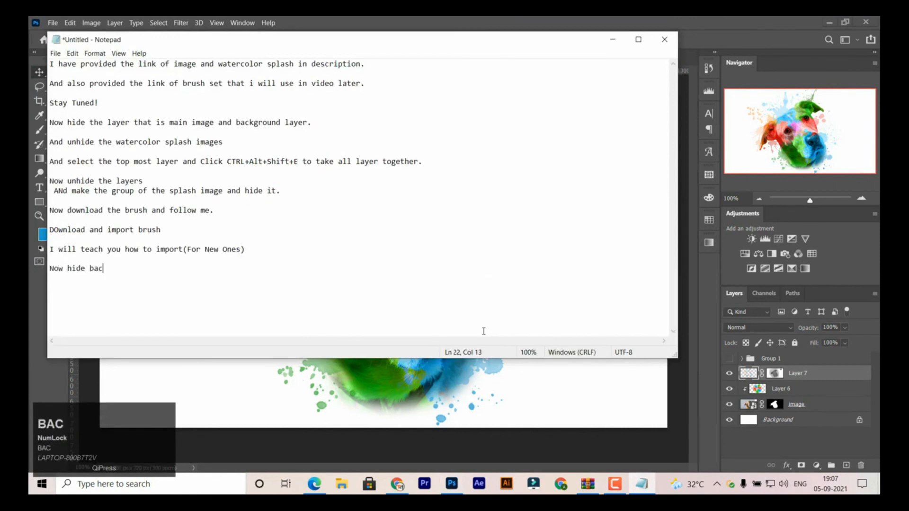
{"action": "type", "text": "kground laye"}
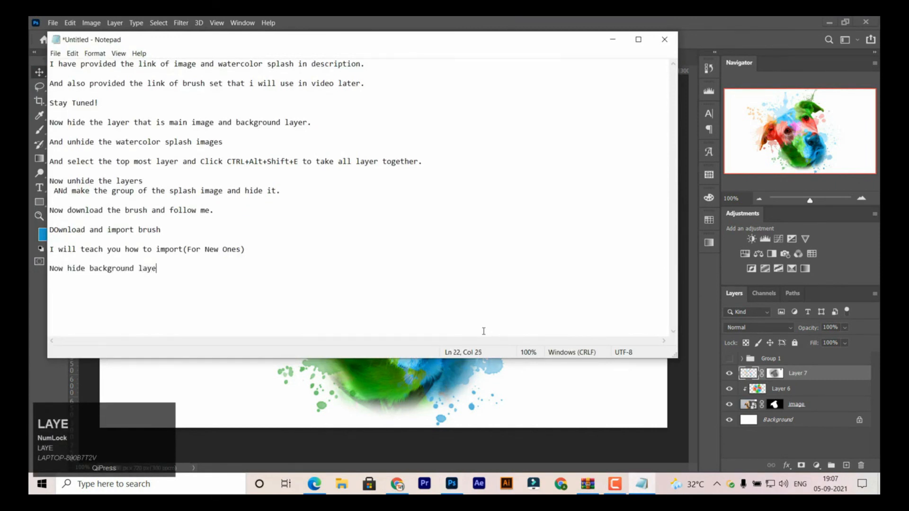
{"action": "type", "text": "r and "}
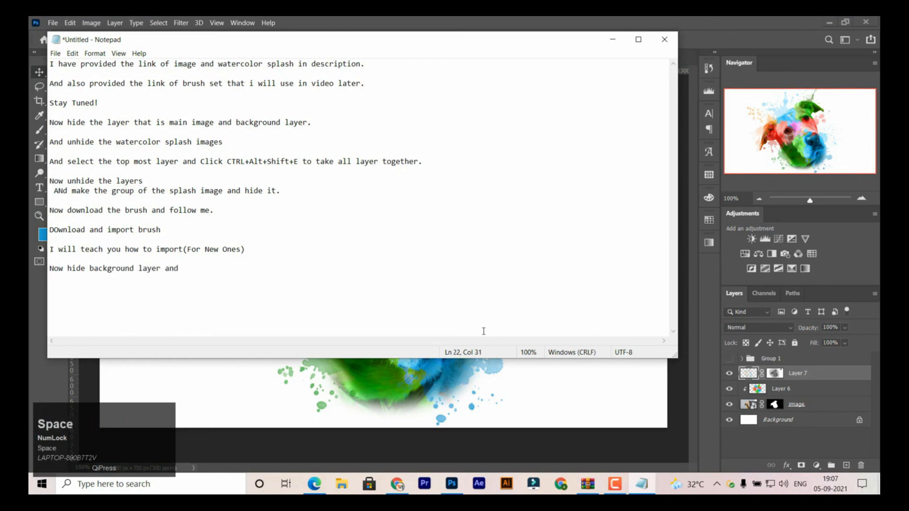
{"action": "type", "text": "save your d"}
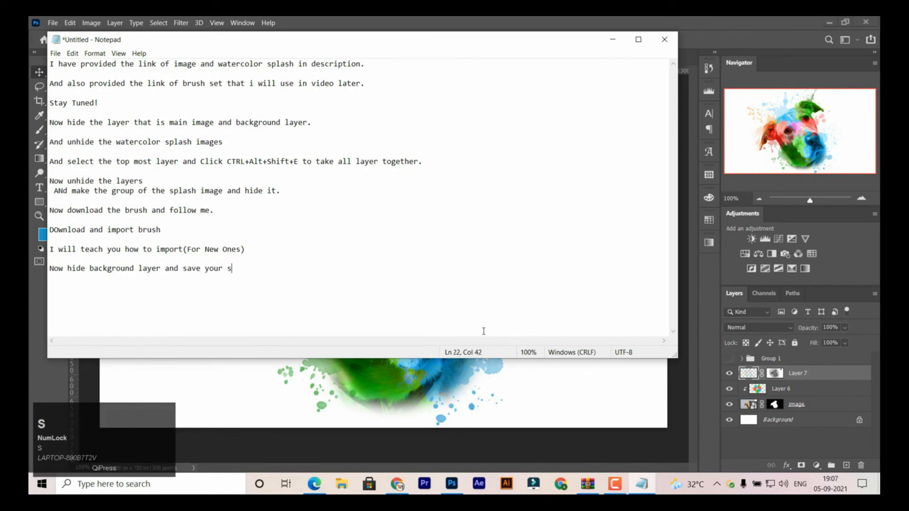
{"action": "type", "text": "esign as png"}
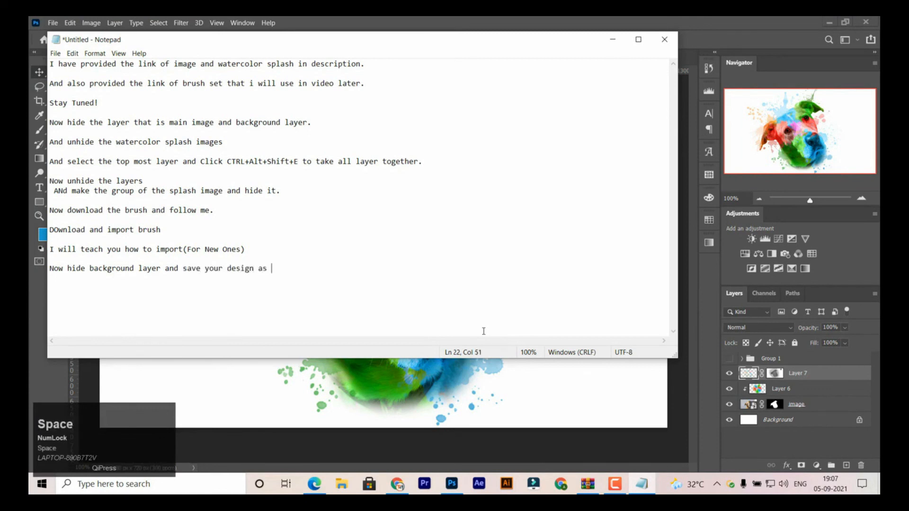
{"action": "key", "text": "Return"}
- Return to Photoshop, hide the Background layer, and stamp all visible layers into a new layer above Layer 7
{"action": "left_click", "coordinate": [348, 19]}
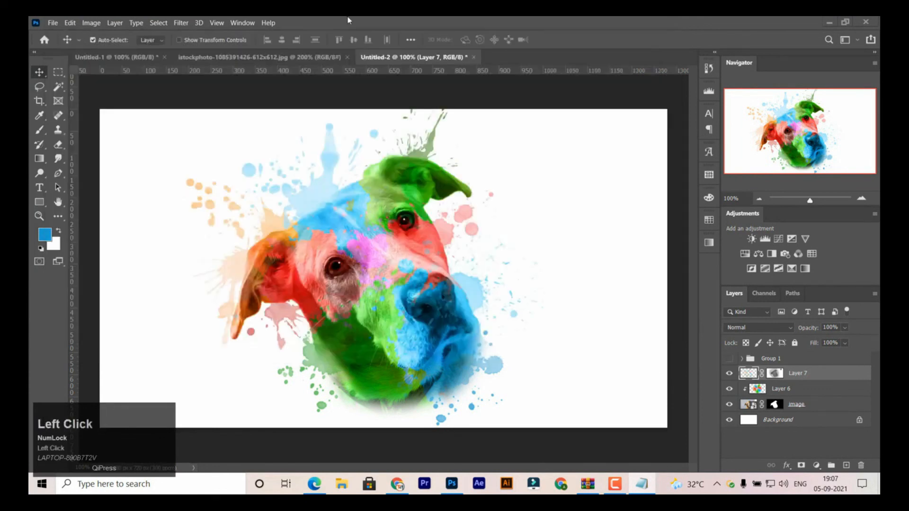
{"action": "left_click", "coordinate": [729, 420]}
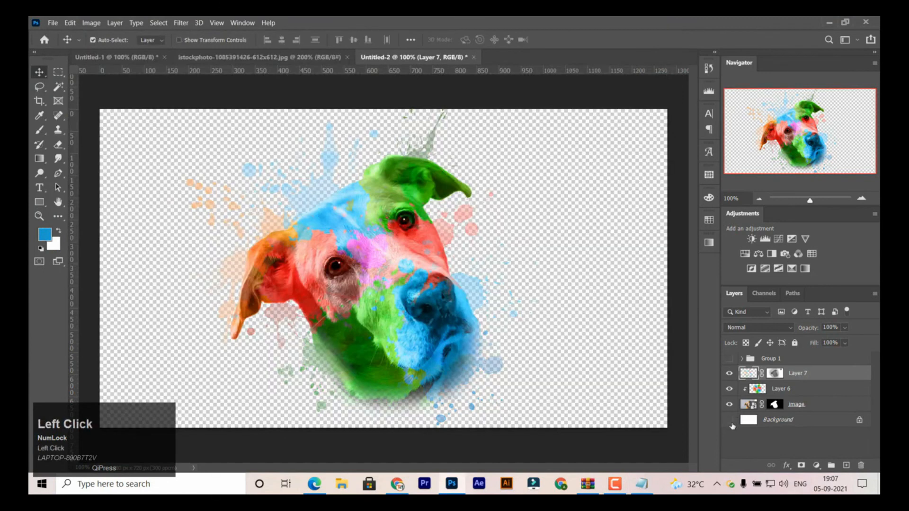
{"action": "key", "text": "ctrl+shift"}
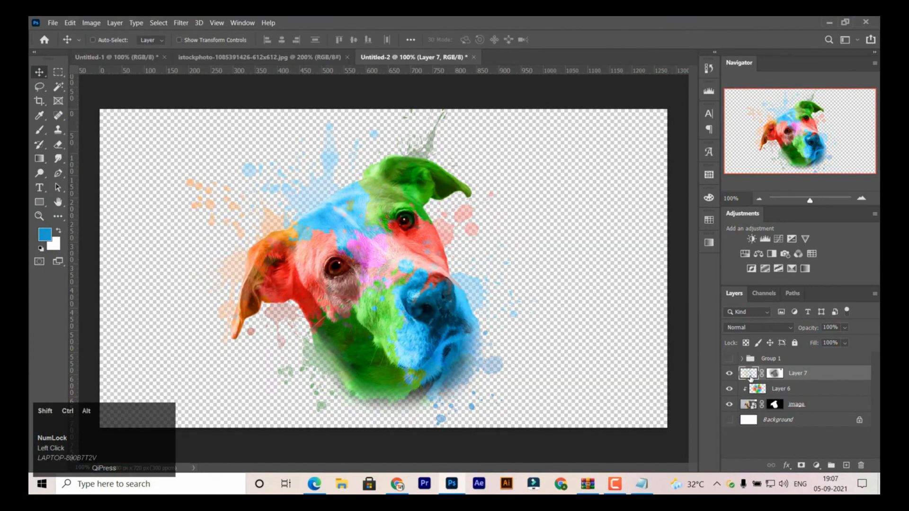
{"action": "key", "text": "ctrl+shift+alt+e"}
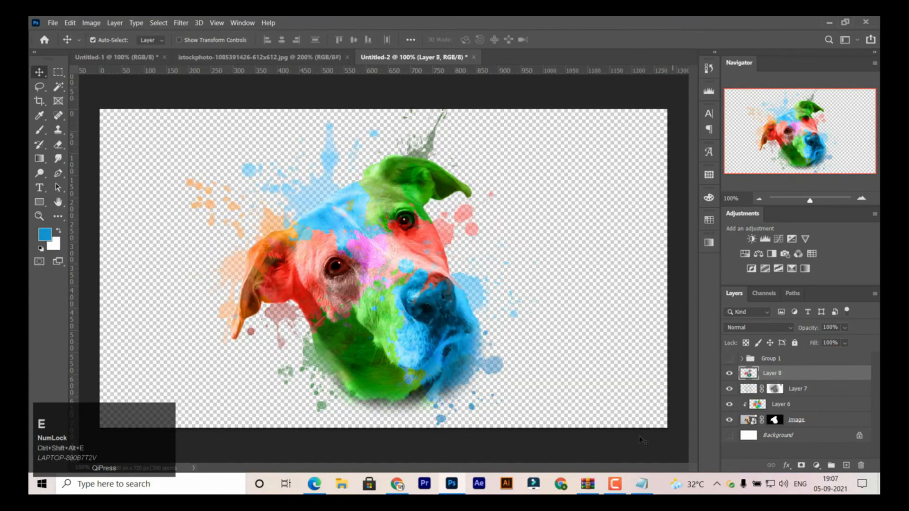
- Open White_t-shirt_mockup.psd from the WinRAR archive and open the contents of its YOUR DESIGN HERE 2 smart object
{"action": "left_click", "coordinate": [587, 484]}
{"action": "double_click", "coordinate": [180, 218]}
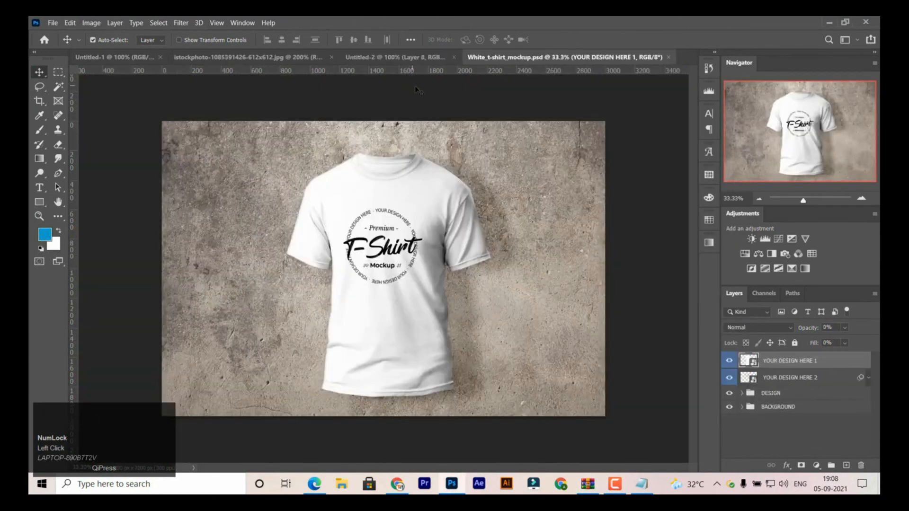
{"action": "double_click", "coordinate": [747, 377]}
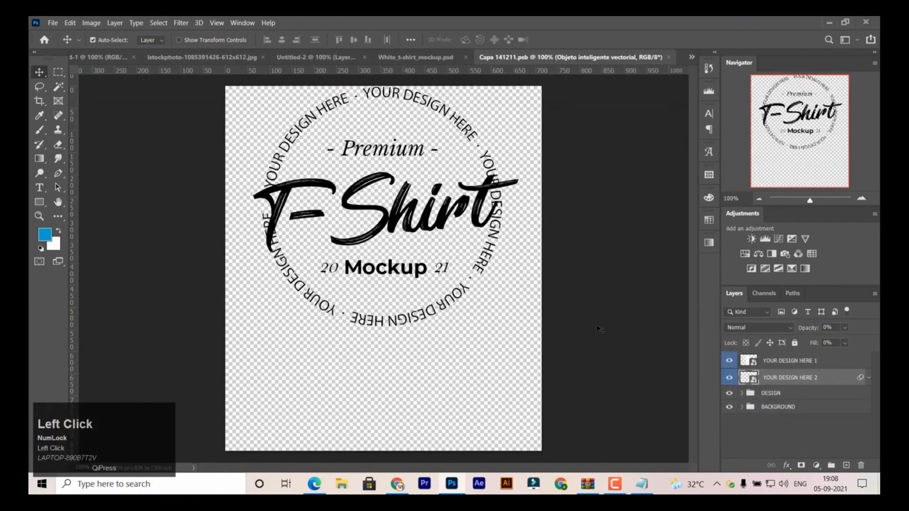
- Hide the placeholder T-Shirt artwork and bring Layer 8 from Untitled-2 into the smart object document
{"action": "left_click", "coordinate": [730, 364]}
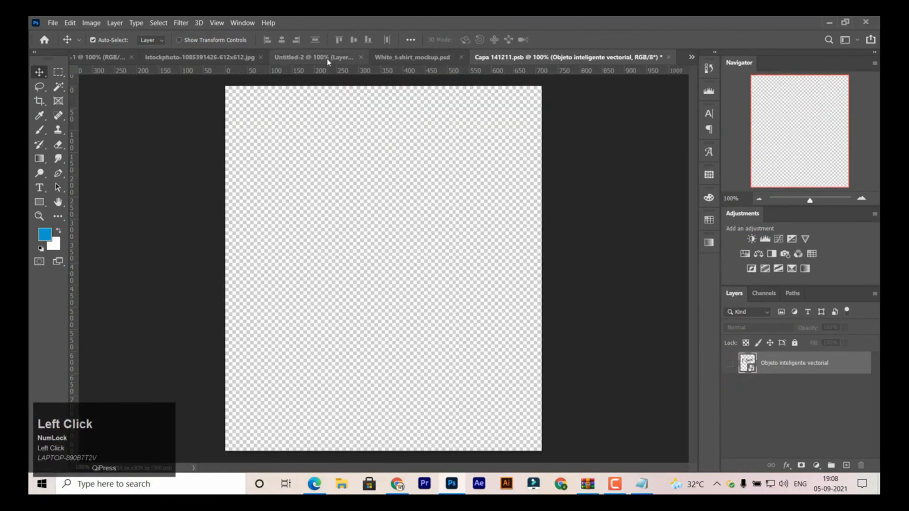
{"action": "left_click", "coordinate": [327, 57]}
{"action": "left_click_drag", "start_coordinate": [749, 374], "coordinate": [406, 182]}
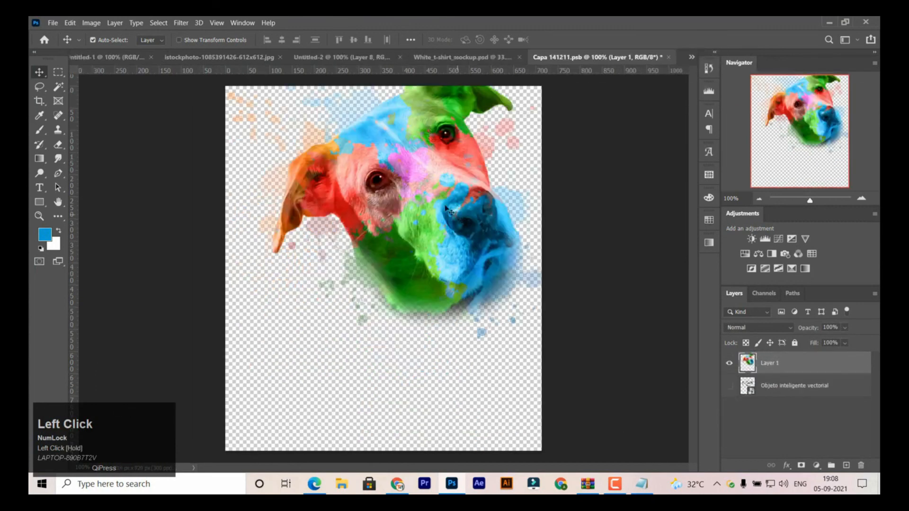
- Scale the dog artwork down to about the canvas width and place it in the upper part of the canvas
{"action": "left_click_drag", "start_coordinate": [444, 206], "coordinate": [418, 223]}
{"action": "key", "text": "ctrl+t"}
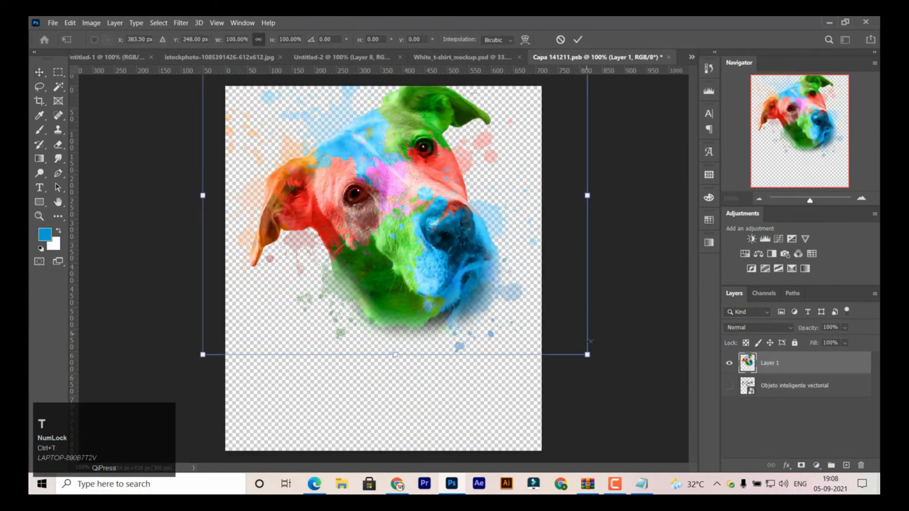
{"action": "left_click_drag", "start_coordinate": [587, 354], "coordinate": [535, 300]}
{"action": "left_click_drag", "start_coordinate": [379, 239], "coordinate": [449, 279]}
{"action": "key", "text": "Return"}
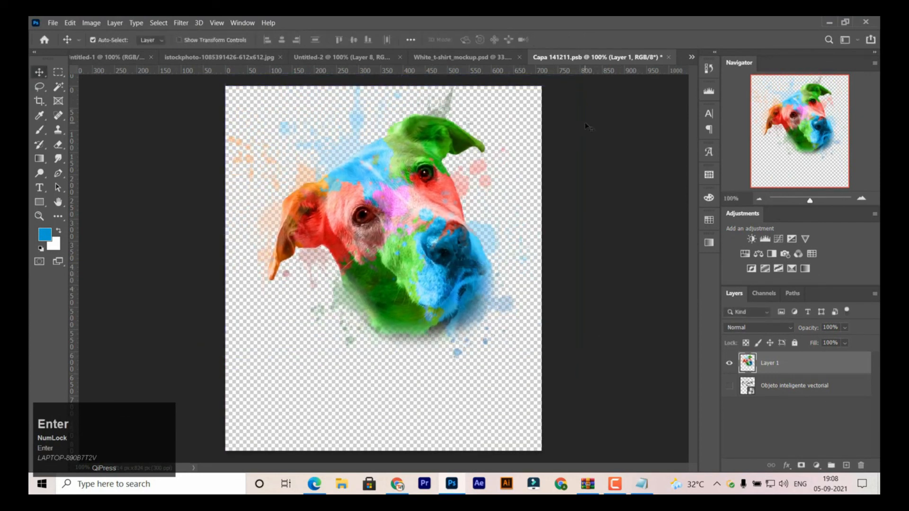
- Save the smart object document Capa 141211.psb and inspect the dog artwork on the shirt's chest up close in White_t-shirt_mockup.psd
{"action": "key", "text": "ctrl+s"}
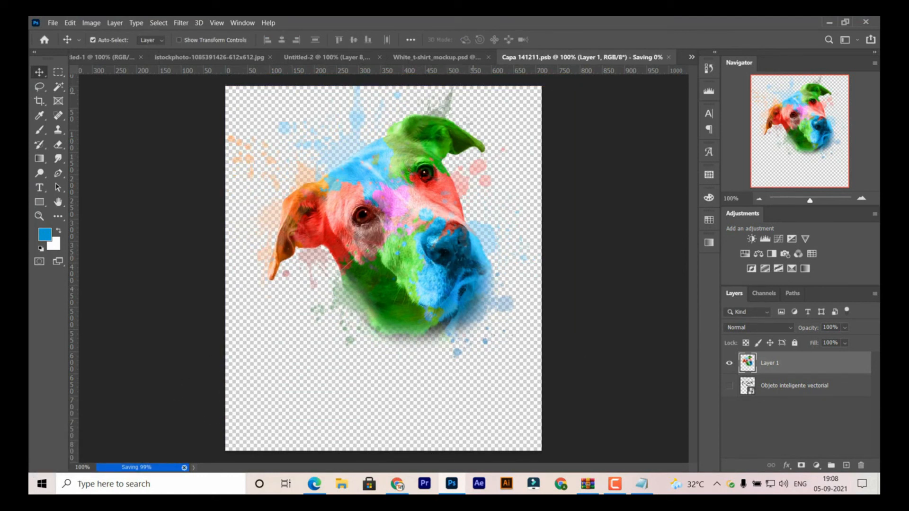
{"action": "left_click", "coordinate": [437, 57]}
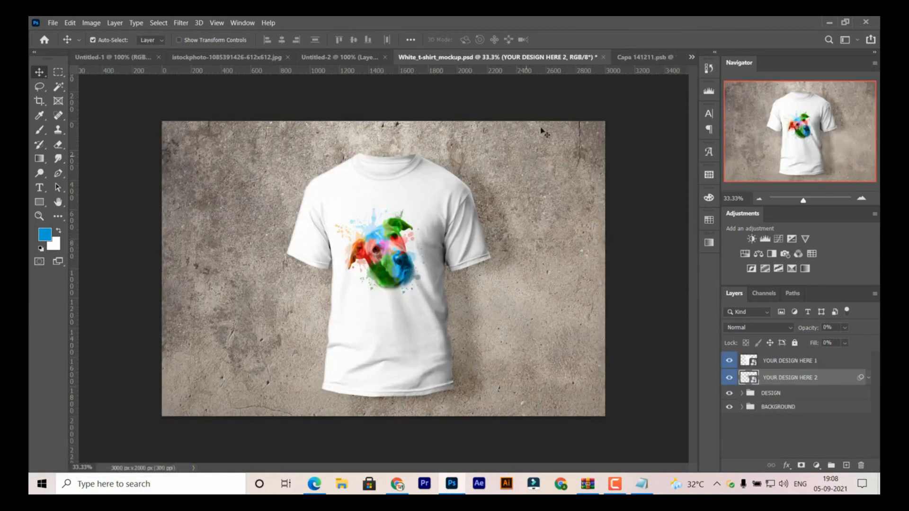
{"action": "left_click", "coordinate": [628, 59]}
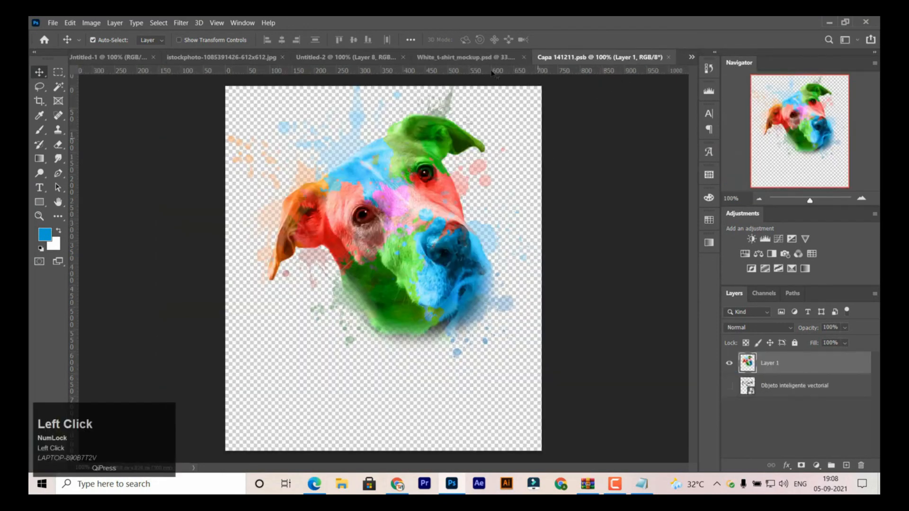
{"action": "left_click", "coordinate": [500, 59]}
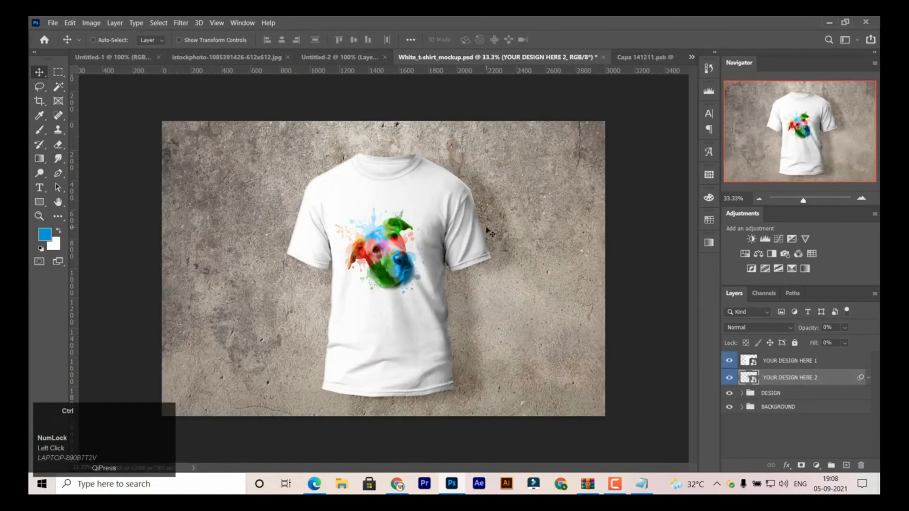
{"action": "key", "text": "ctrl+plus"}
{"action": "key", "text": "ctrl+plus"}
{"action": "key", "text": "space"}
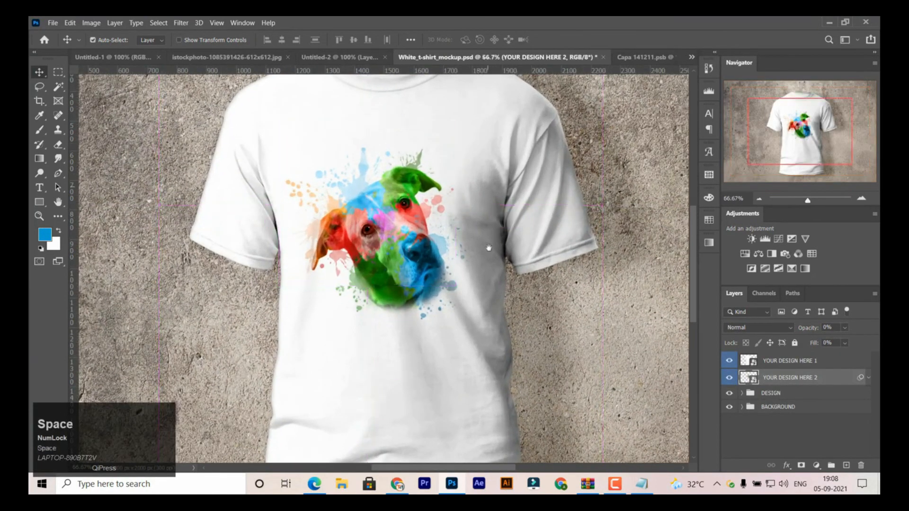
{"action": "left_click_drag", "start_coordinate": [487, 186], "coordinate": [490, 228]}
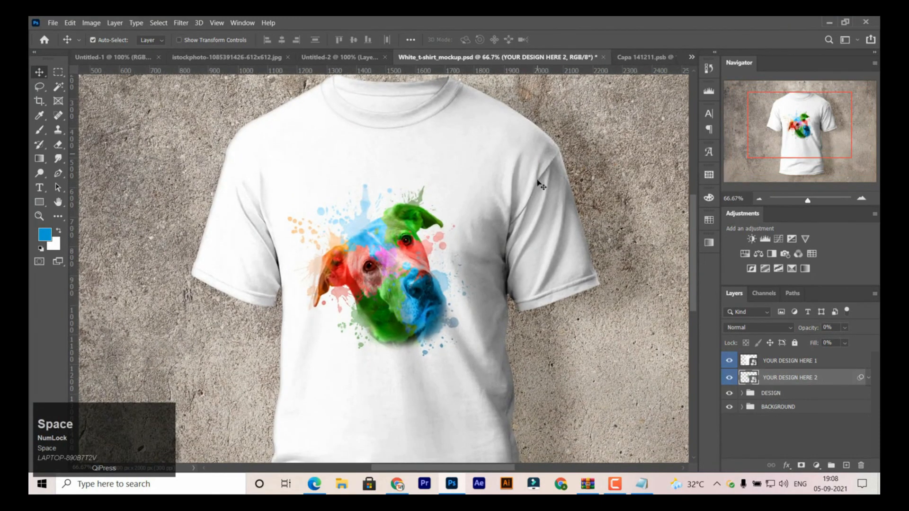